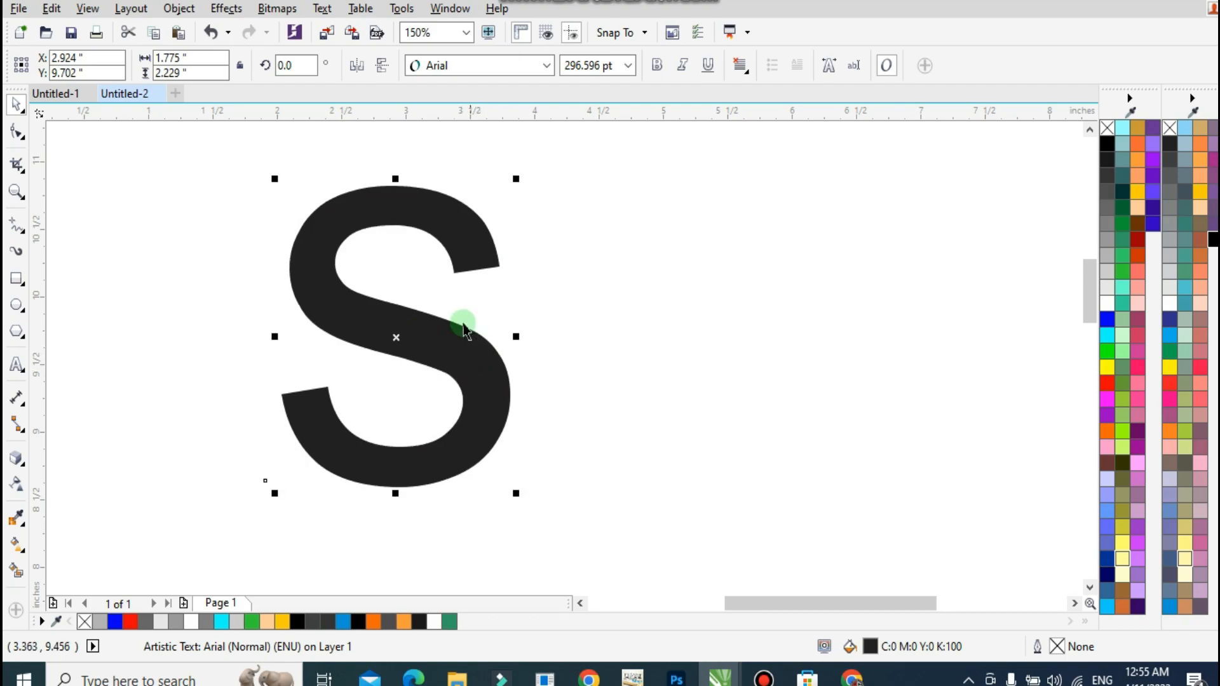
Add perspective to the letter S and reshape its four corners so it slants back toward the lower right.
{"action": "left_click", "coordinate": [244, 13]}
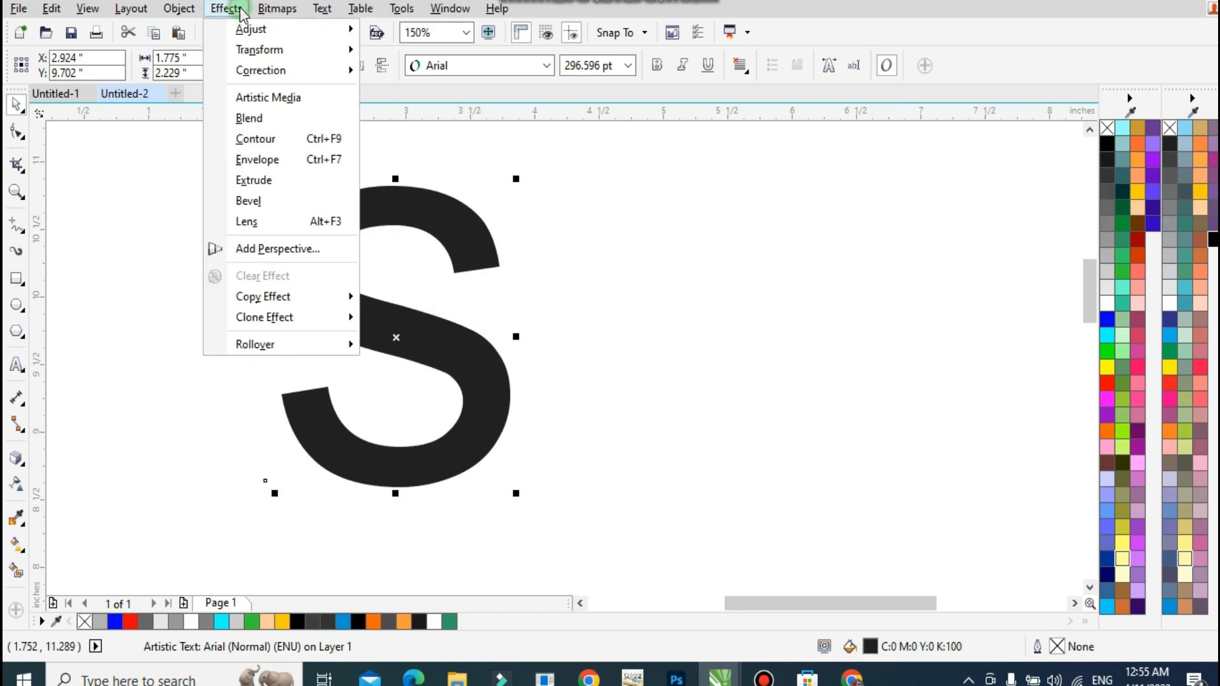
{"action": "left_click", "coordinate": [276, 250]}
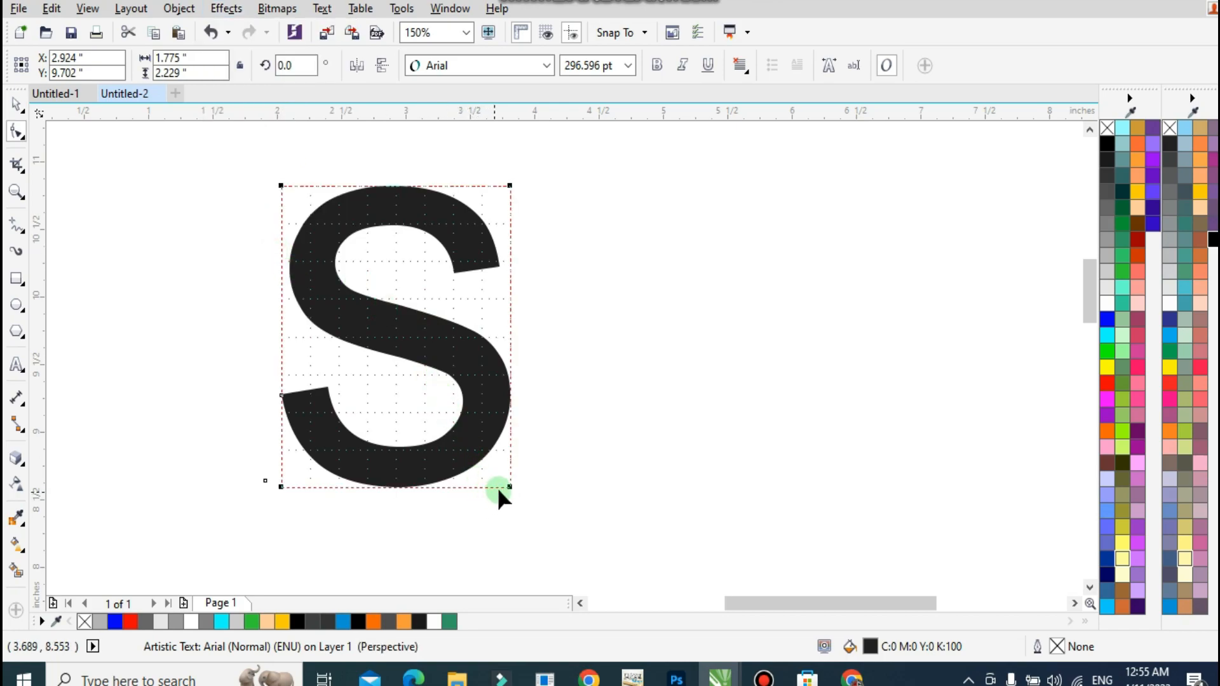
{"action": "left_click_drag", "start_coordinate": [510, 487], "coordinate": [668, 356]}
{"action": "left_click_drag", "start_coordinate": [281, 487], "coordinate": [493, 430]}
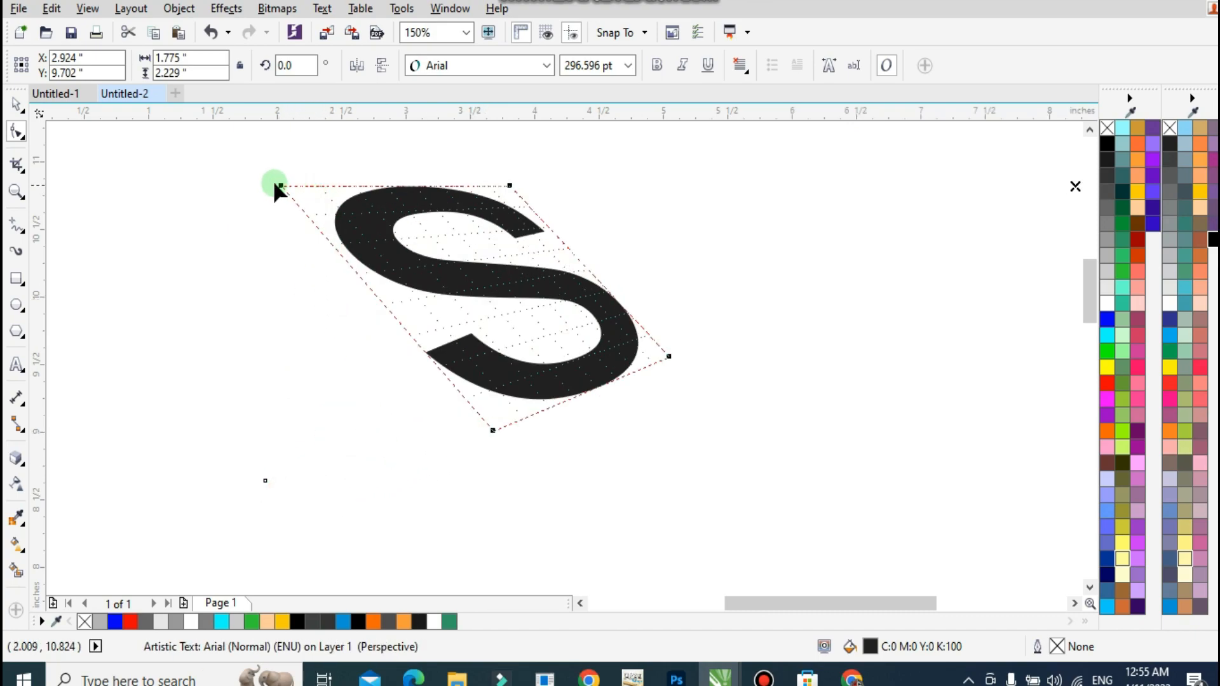
{"action": "left_click_drag", "start_coordinate": [283, 186], "coordinate": [310, 255]}
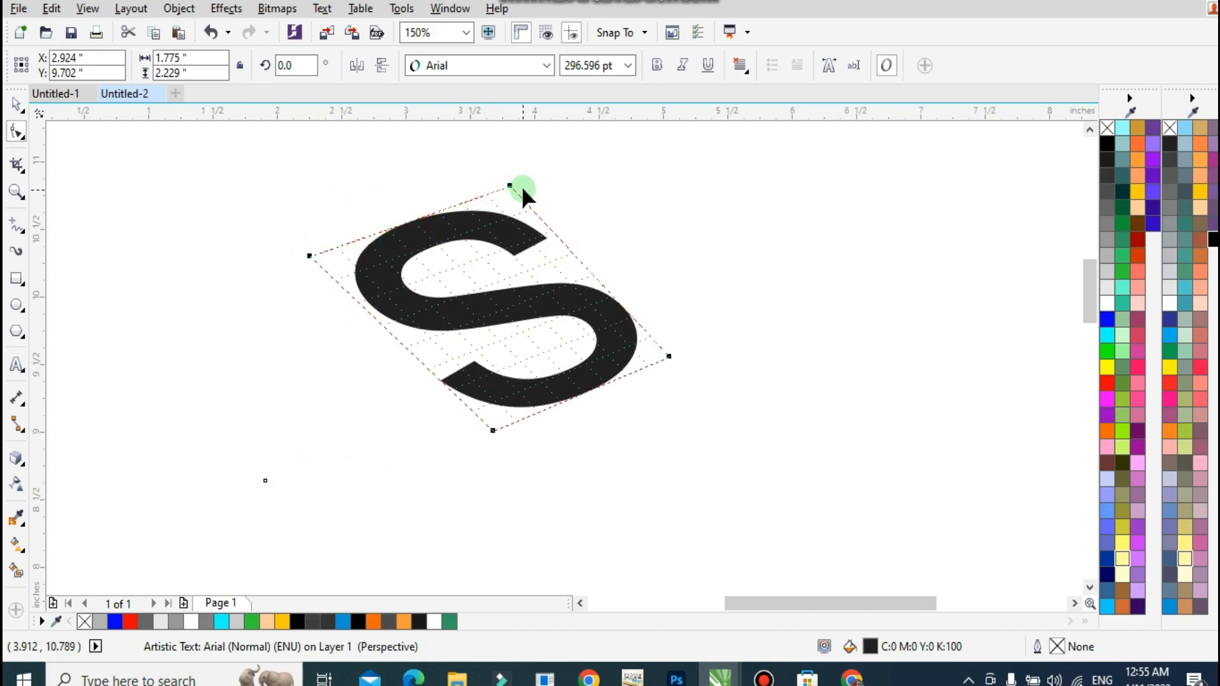
{"action": "left_click_drag", "start_coordinate": [510, 186], "coordinate": [507, 157]}
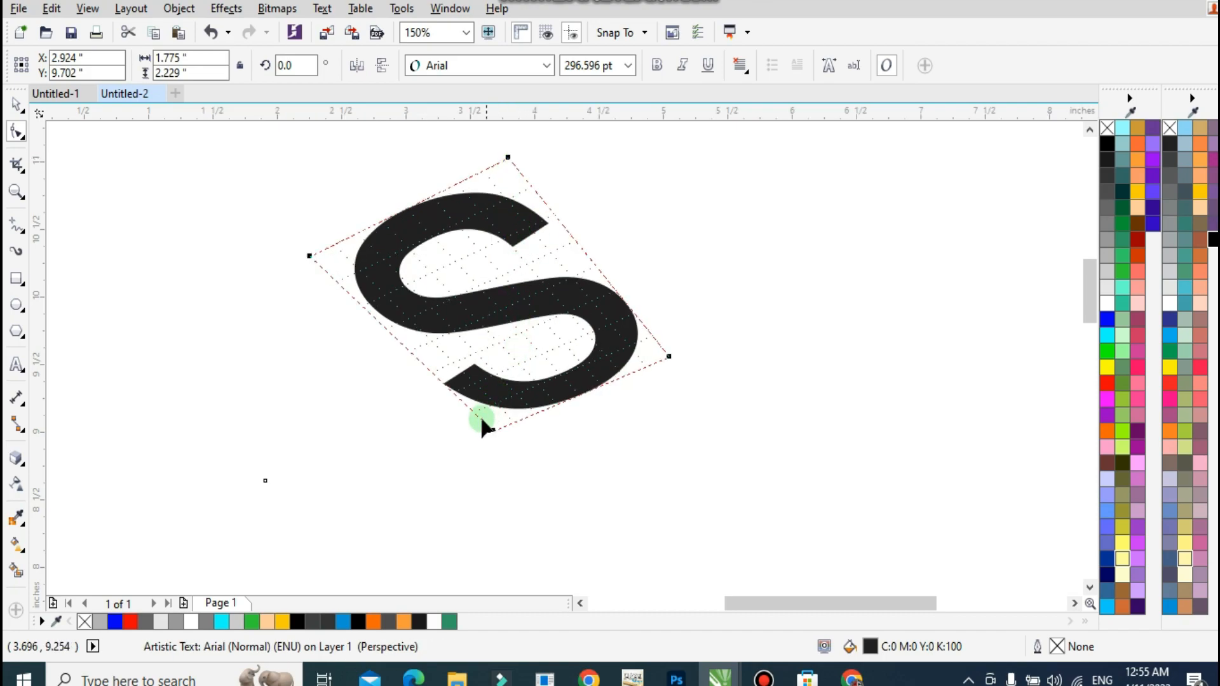
{"action": "left_click_drag", "start_coordinate": [493, 433], "coordinate": [489, 457]}
{"action": "left_click_drag", "start_coordinate": [317, 259], "coordinate": [330, 265]}
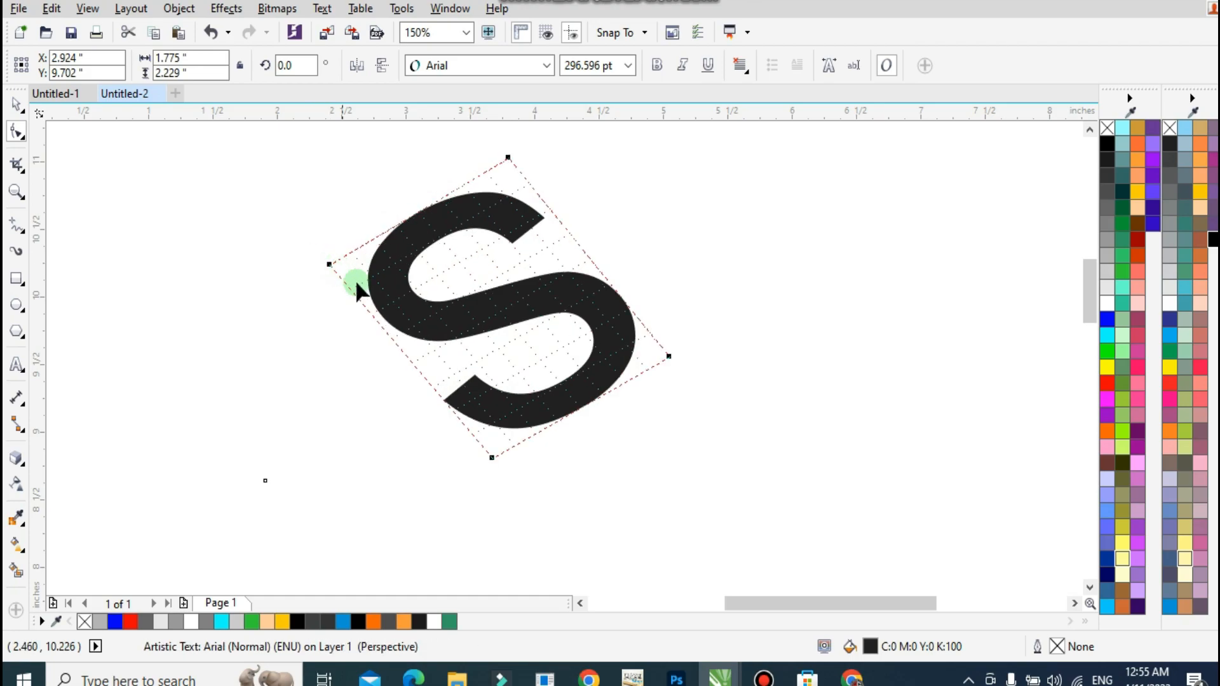
Enlarge the slanted S to about 2.338 by 1.969 in and move it leftward on the page.
{"action": "left_click", "coordinate": [15, 108]}
{"action": "left_click_drag", "start_coordinate": [643, 435], "coordinate": [659, 455]}
{"action": "left_click_drag", "start_coordinate": [631, 313], "coordinate": [569, 313]}
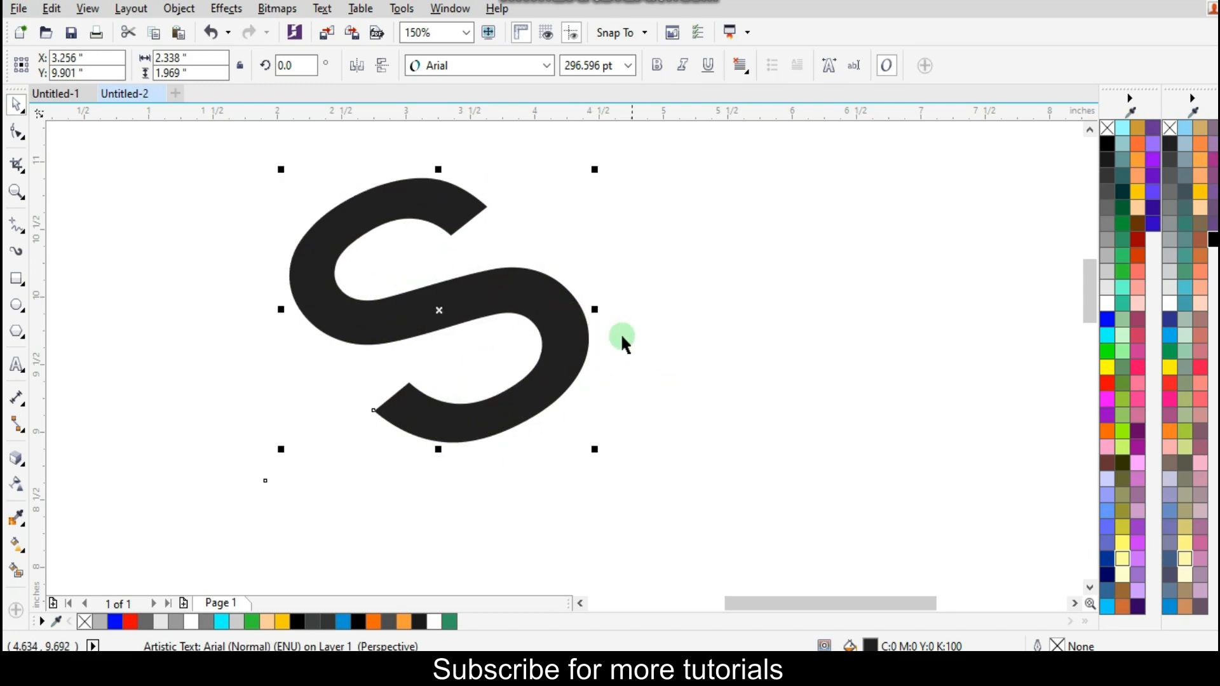
Extrude the S downward and change the extrusion type to parallel.
{"action": "left_click", "coordinate": [24, 466]}
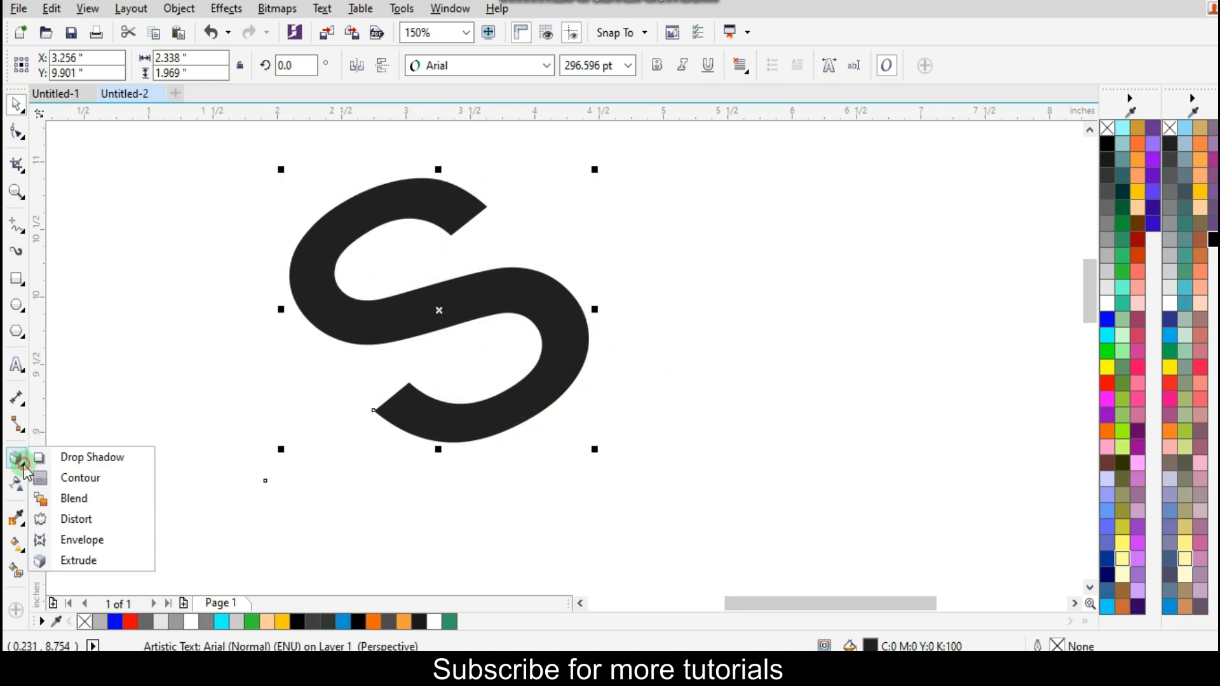
{"action": "left_click", "coordinate": [88, 560]}
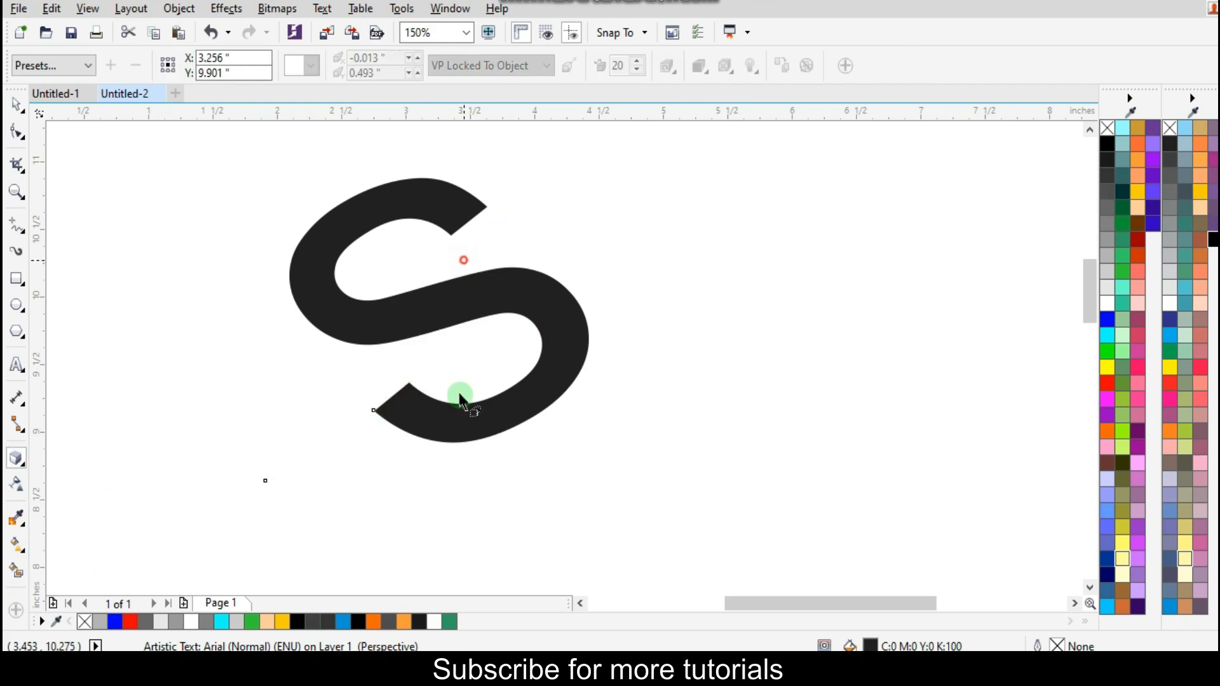
{"action": "left_click_drag", "start_coordinate": [444, 335], "coordinate": [439, 467]}
{"action": "left_click_drag", "start_coordinate": [462, 361], "coordinate": [473, 518]}
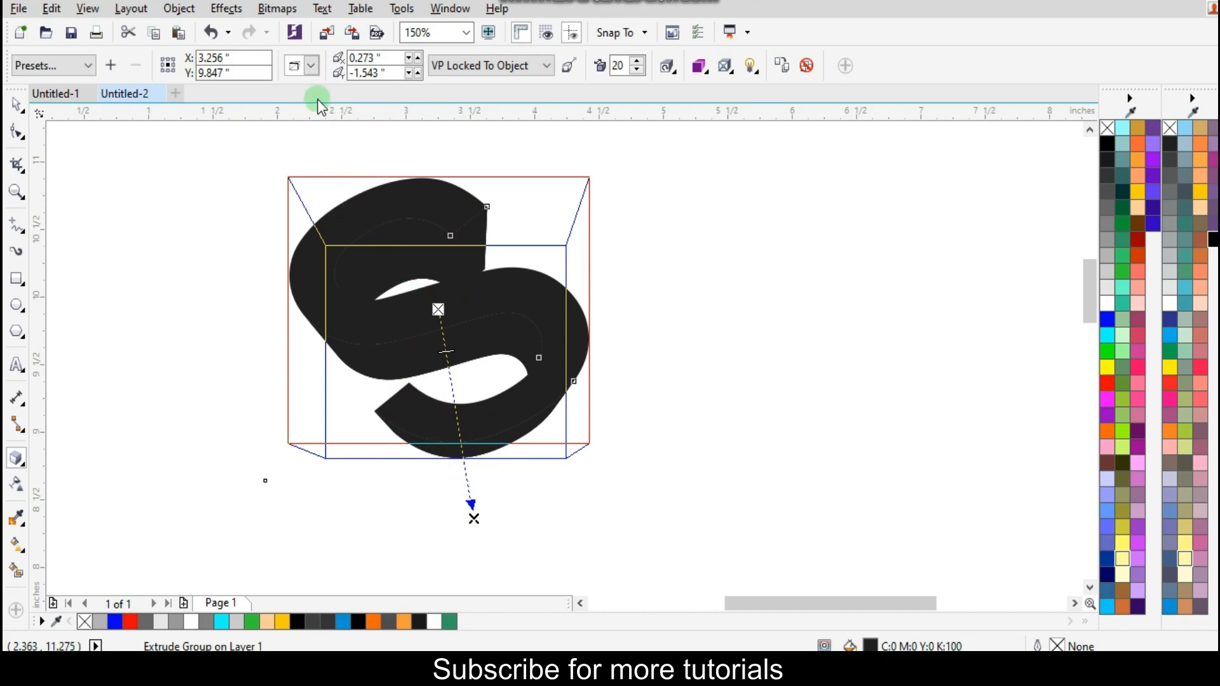
{"action": "left_click", "coordinate": [312, 66]}
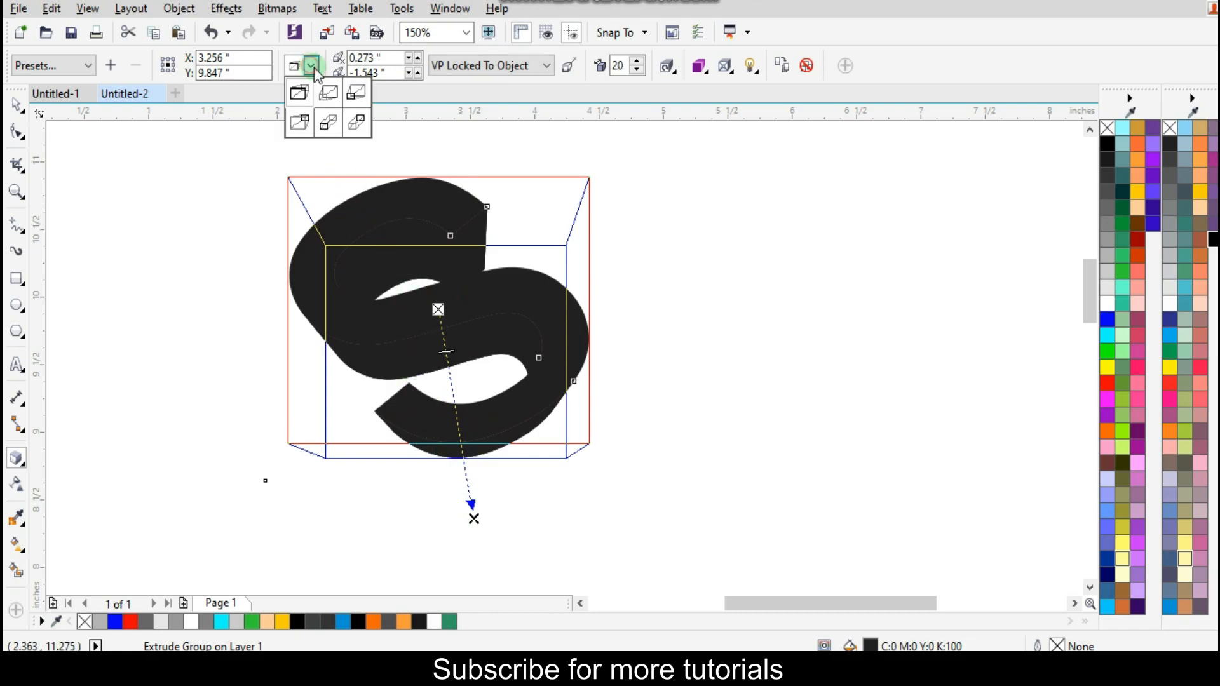
{"action": "left_click", "coordinate": [350, 117]}
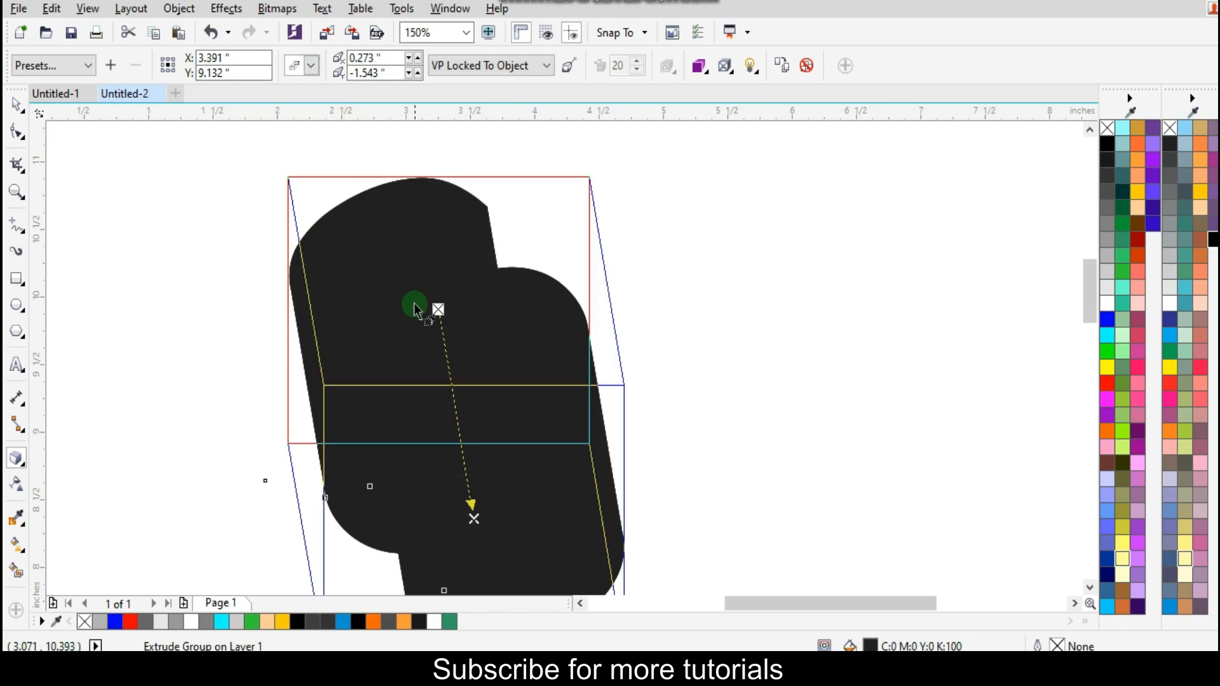
Outline the extruded S in red and reduce the extrusion to about 0.25 in straight up.
{"action": "right_click", "coordinate": [129, 622]}
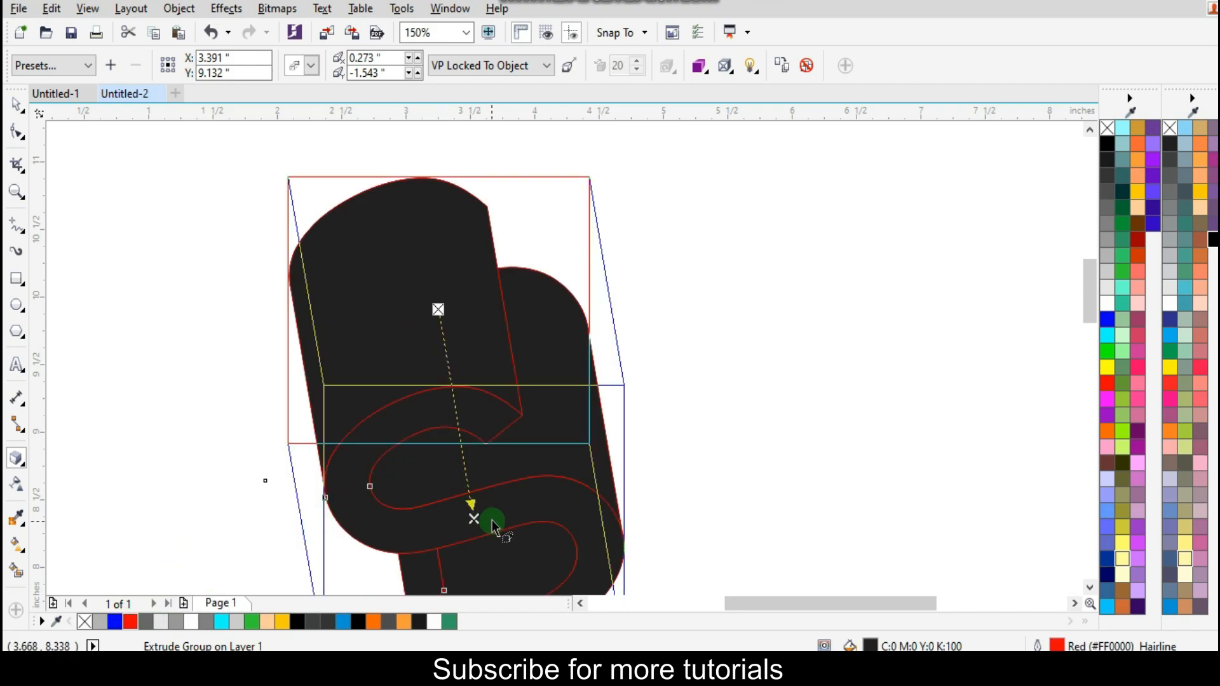
{"action": "mouse_move", "coordinate": [481, 526]}
{"action": "left_mouse_down"}
{"action": "mouse_move", "coordinate": [372, 407]}
{"action": "mouse_move", "coordinate": [431, 273]}
{"action": "left_mouse_up"}
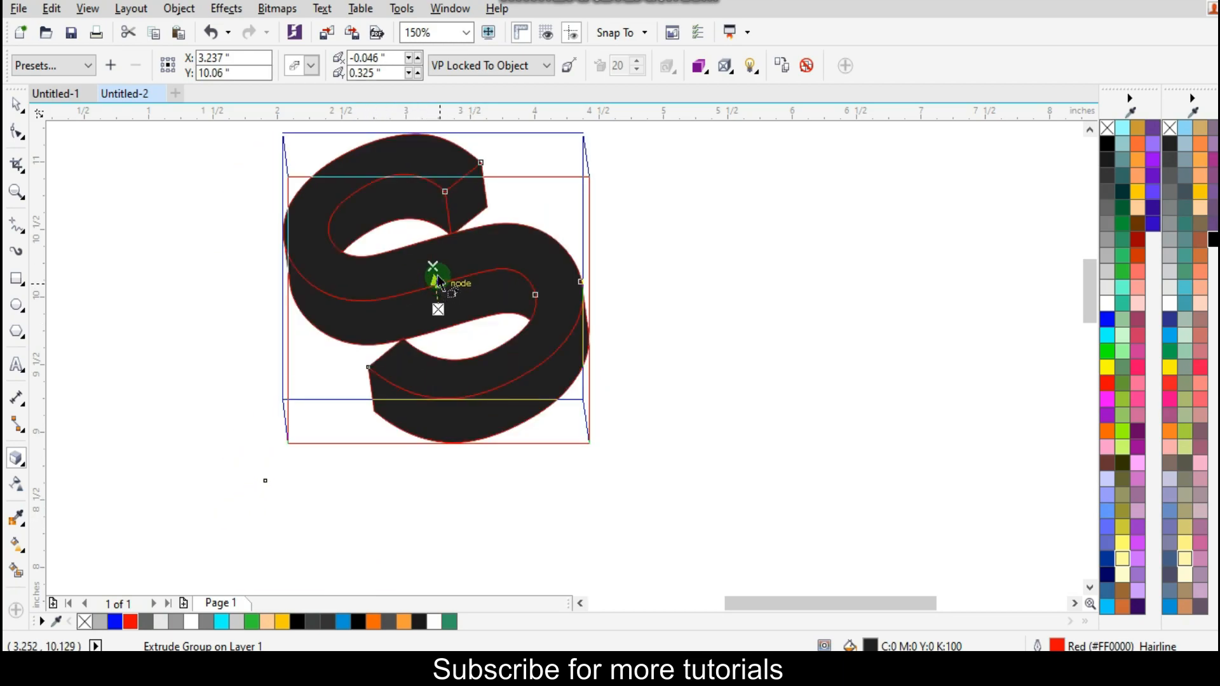
{"action": "scroll", "coordinate": [438, 277], "scroll_direction": "up", "scroll_amount": 2}
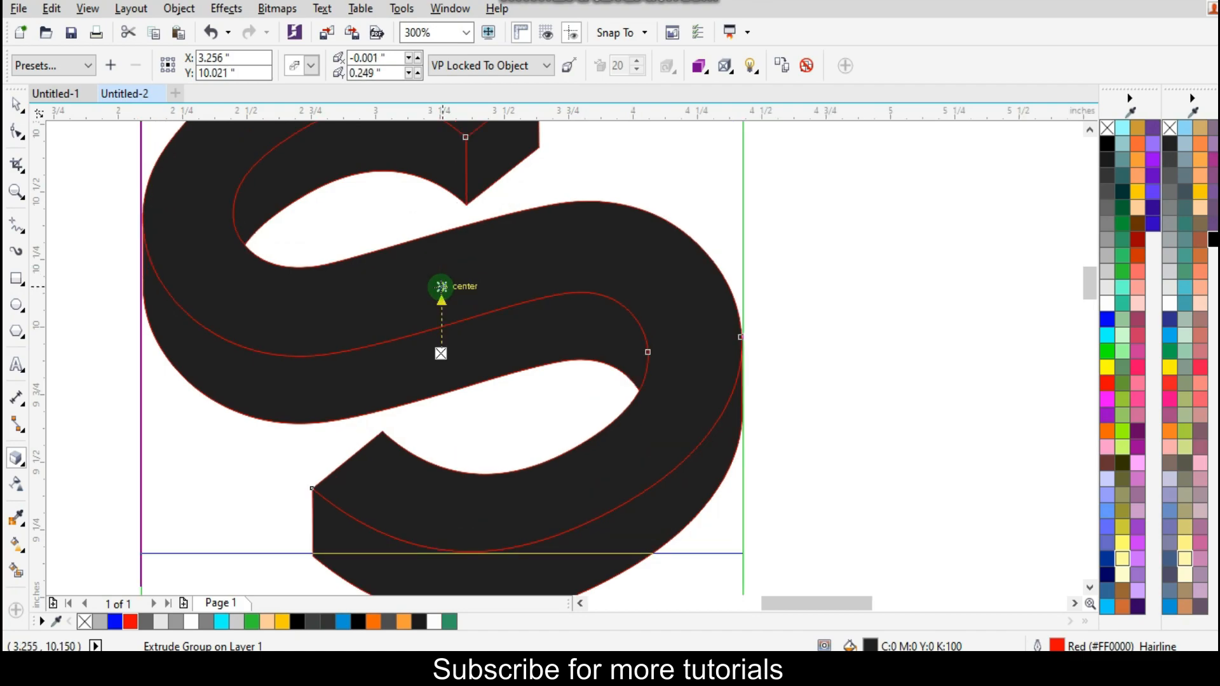
{"action": "scroll", "coordinate": [431, 266], "scroll_direction": "down", "scroll_amount": 2}
{"action": "scroll", "coordinate": [444, 286], "scroll_direction": "up", "scroll_amount": 2}
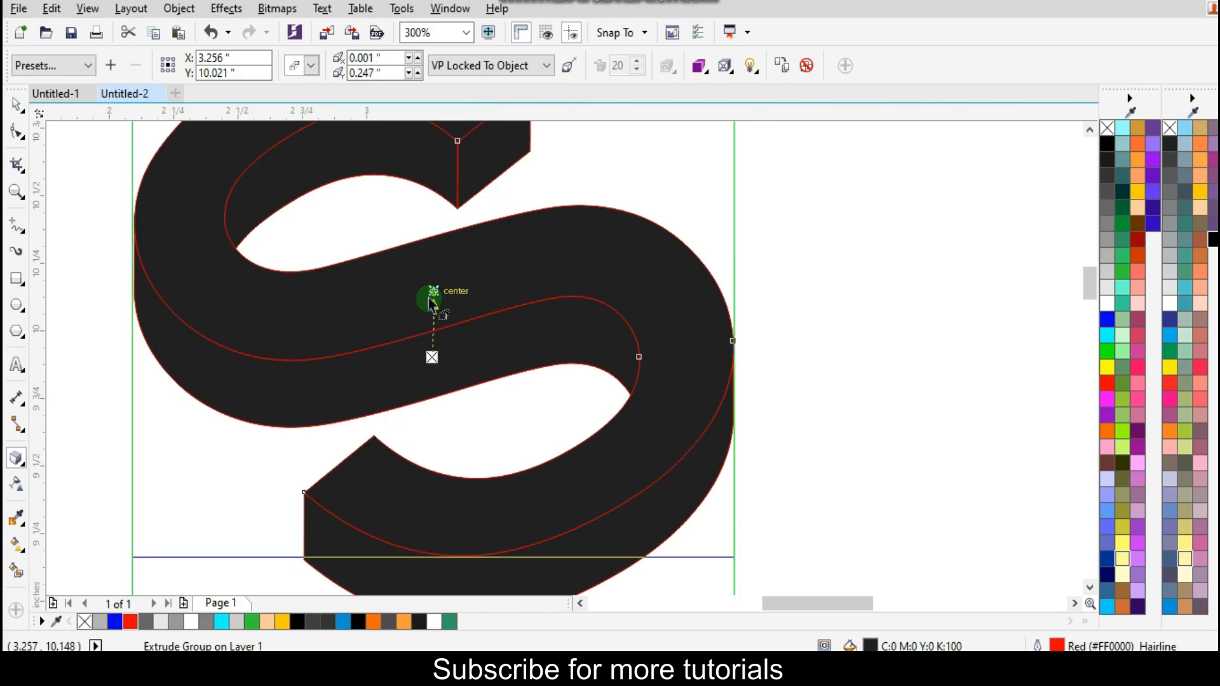
{"action": "scroll", "coordinate": [430, 301], "scroll_direction": "down", "scroll_amount": 2}
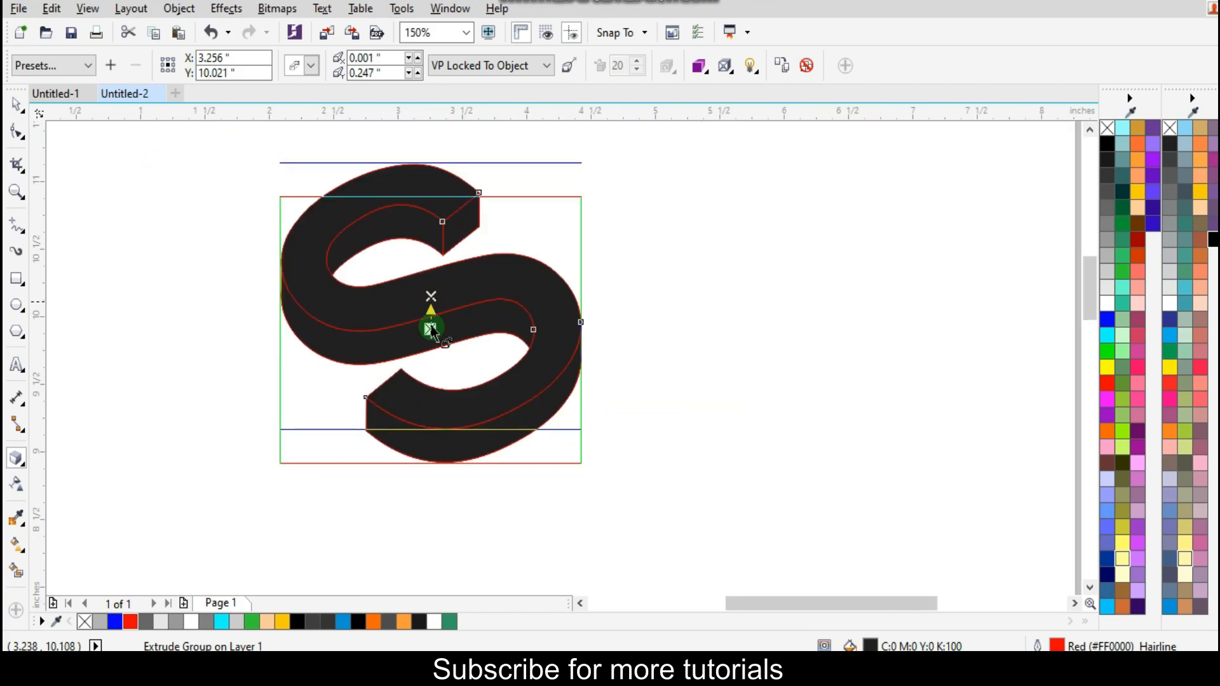
Break the S's extrude group apart.
{"action": "left_click", "coordinate": [16, 104]}
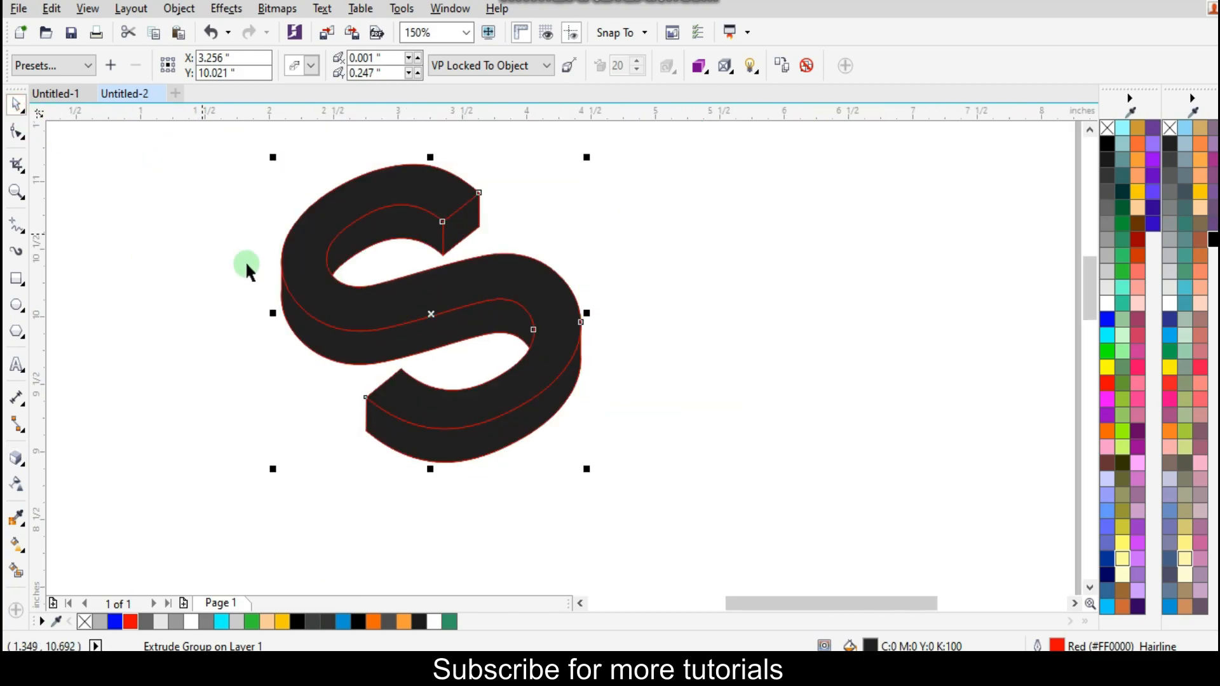
{"action": "left_click", "coordinate": [171, 9]}
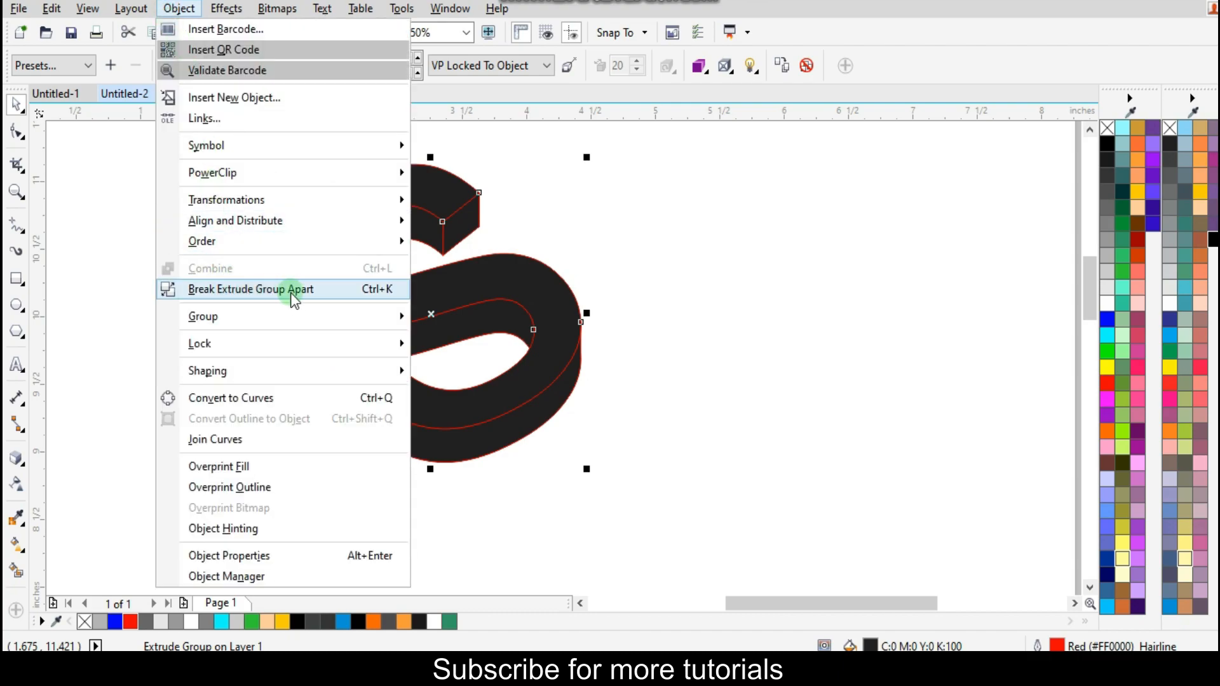
{"action": "left_click", "coordinate": [316, 290]}
Move the separated extrusion pieces aside from the S face and undo the move.
{"action": "left_click", "coordinate": [676, 340]}
{"action": "left_click", "coordinate": [541, 305]}
{"action": "left_click_drag", "start_coordinate": [647, 305], "coordinate": [649, 305]}
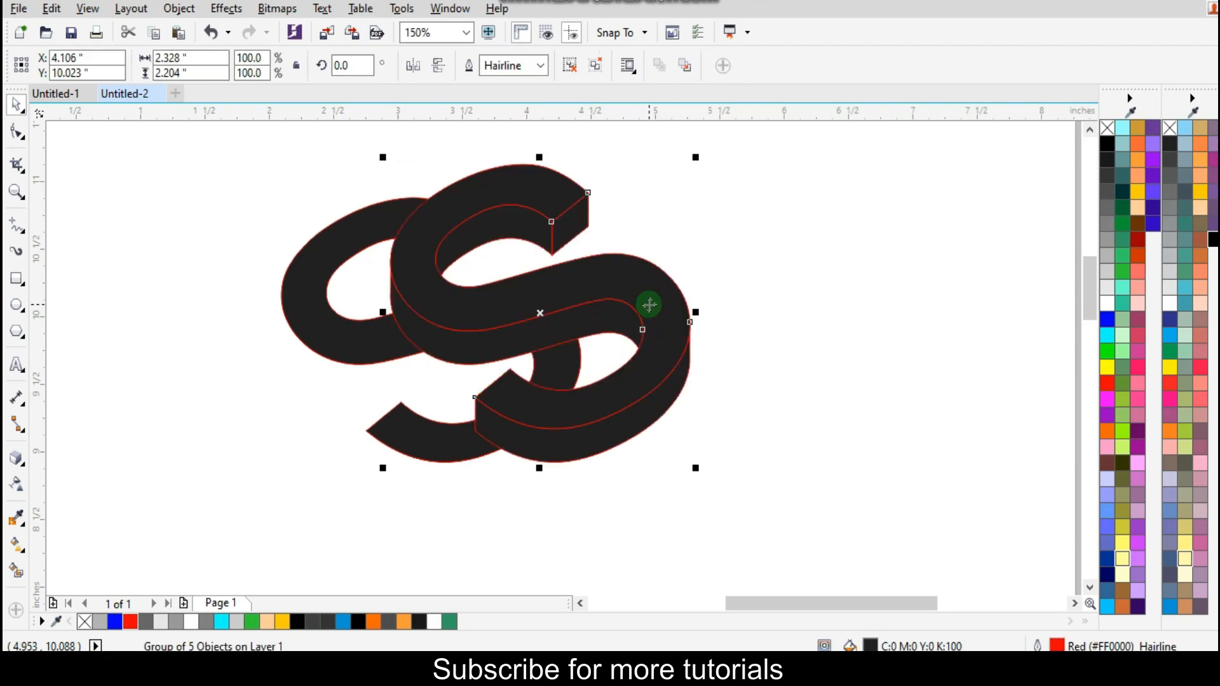
{"action": "key", "text": "ctrl+z"}
Ungroup the extrusion pieces and fill all parts of the S with dark gray #4D4D4D.
{"action": "left_click", "coordinate": [572, 63]}
{"action": "left_click", "coordinate": [649, 280]}
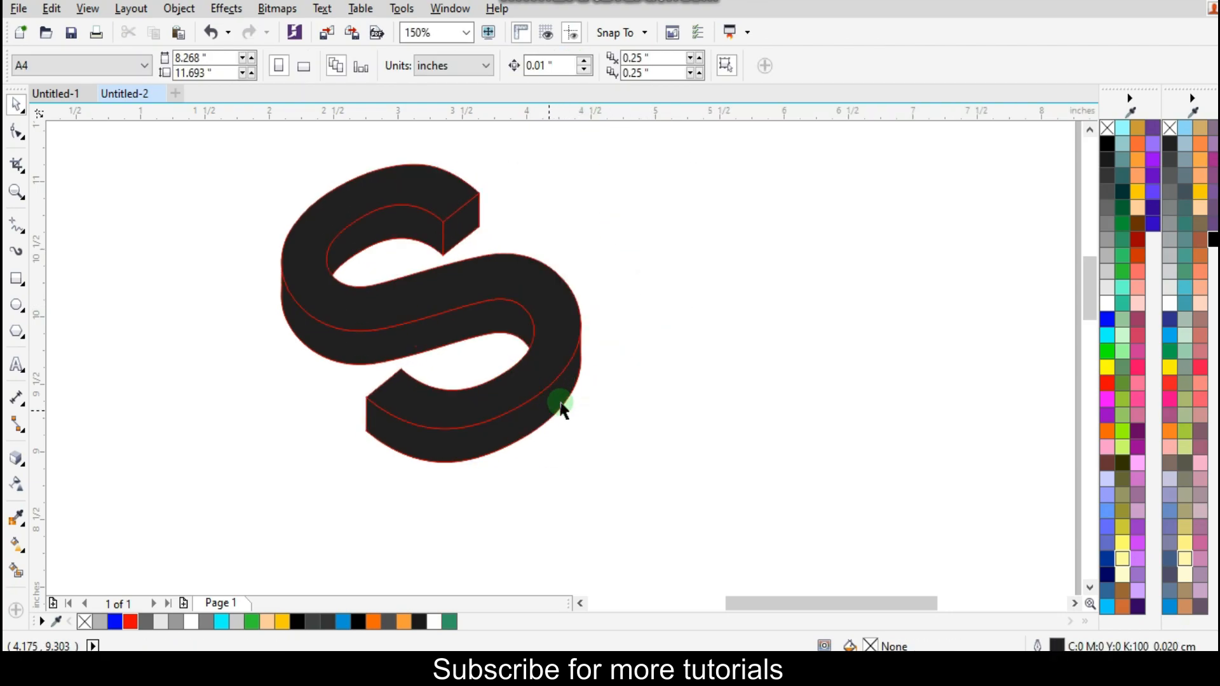
{"action": "left_click_drag", "start_coordinate": [688, 149], "coordinate": [186, 476]}
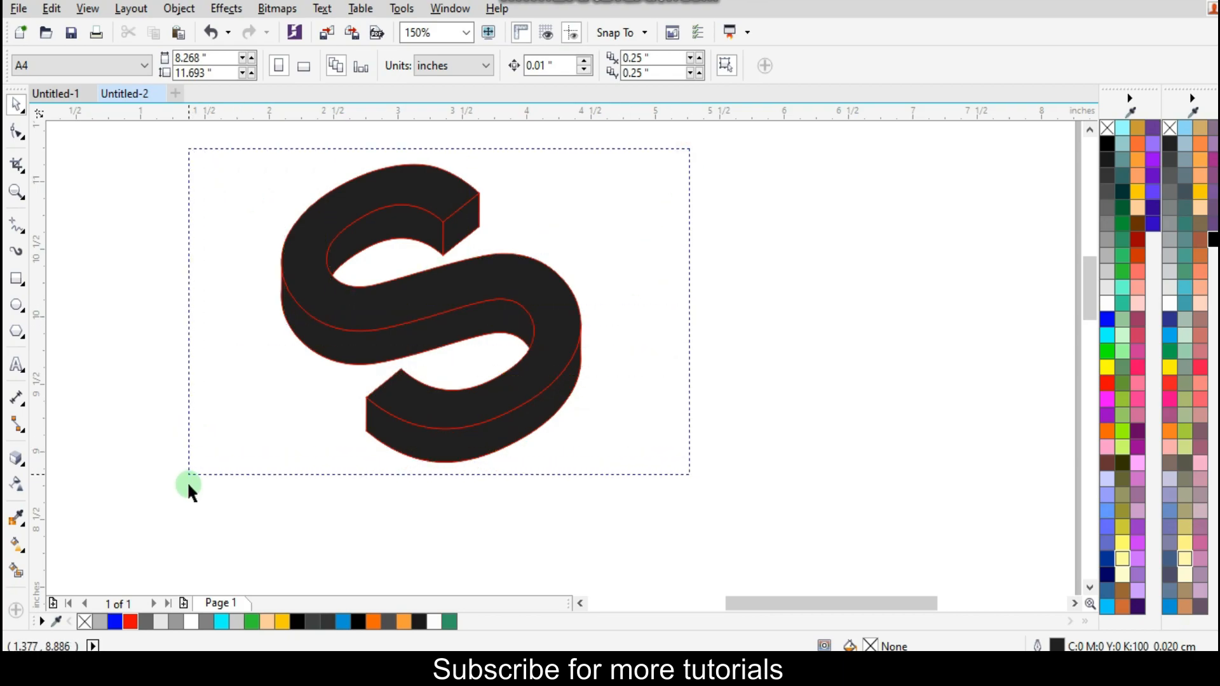
{"action": "left_click", "coordinate": [1107, 191]}
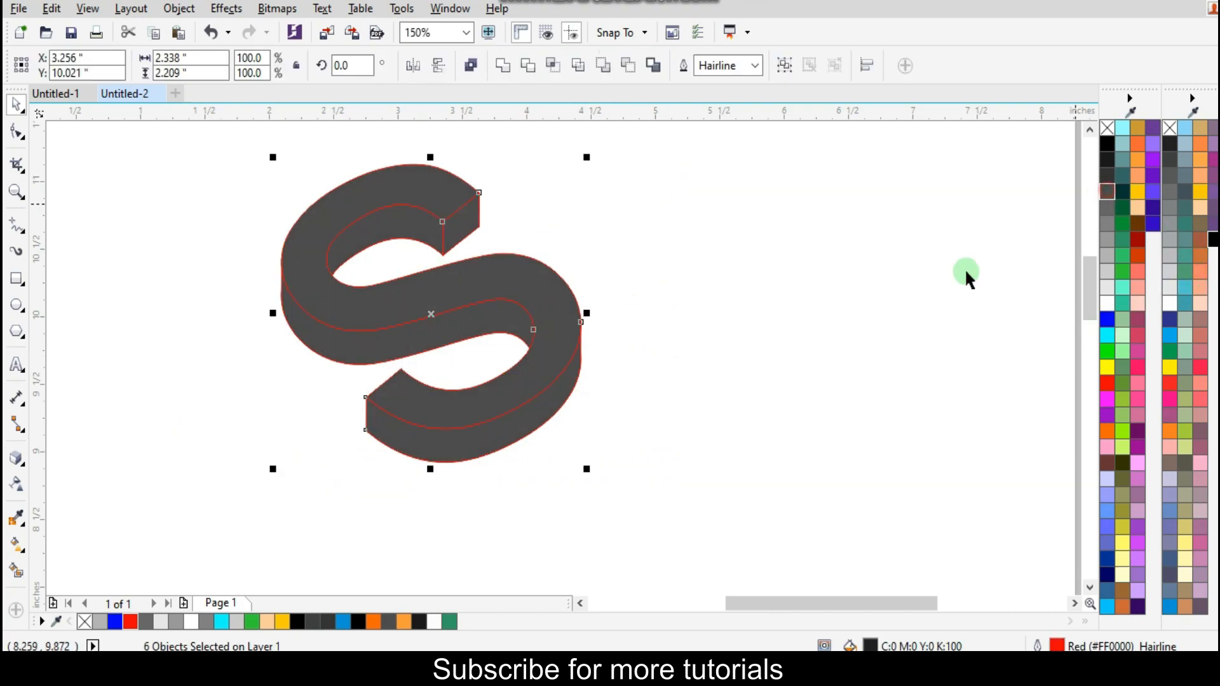
Fill the top face of the S with light gray.
{"action": "left_click", "coordinate": [750, 354]}
{"action": "left_click", "coordinate": [526, 309]}
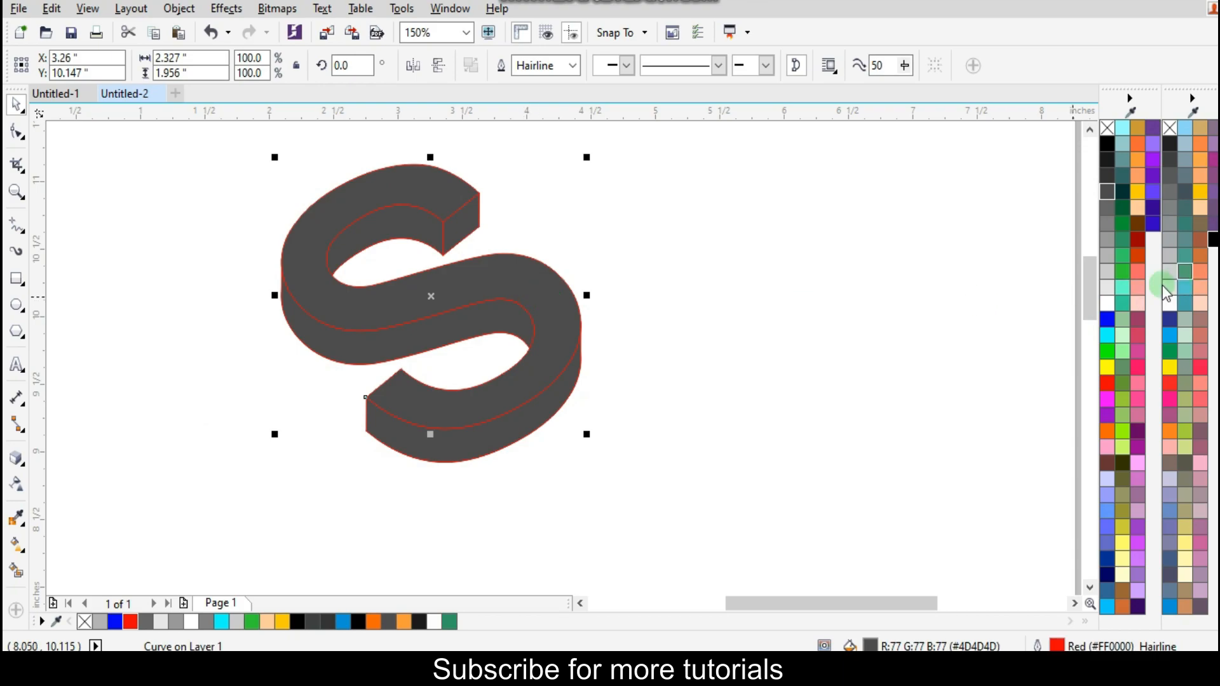
{"action": "left_click", "coordinate": [1107, 273]}
{"action": "left_click", "coordinate": [643, 445]}
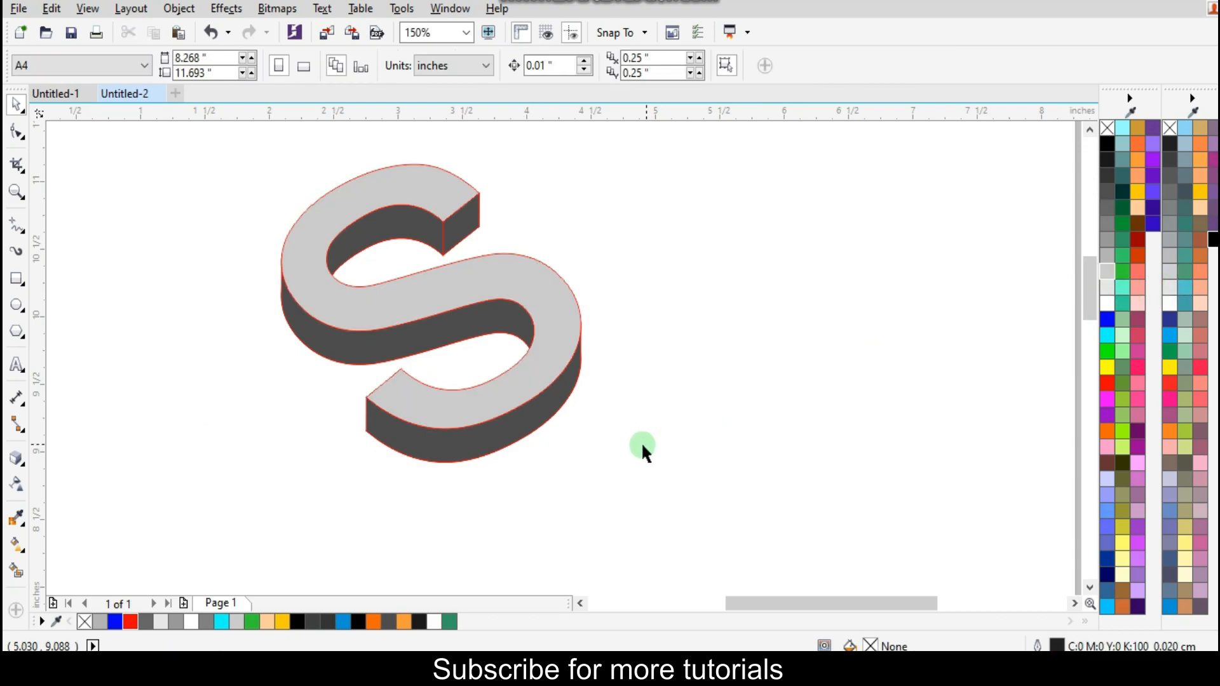
Remove the red outline from all parts of the S.
{"action": "left_click_drag", "start_coordinate": [226, 507], "coordinate": [642, 148]}
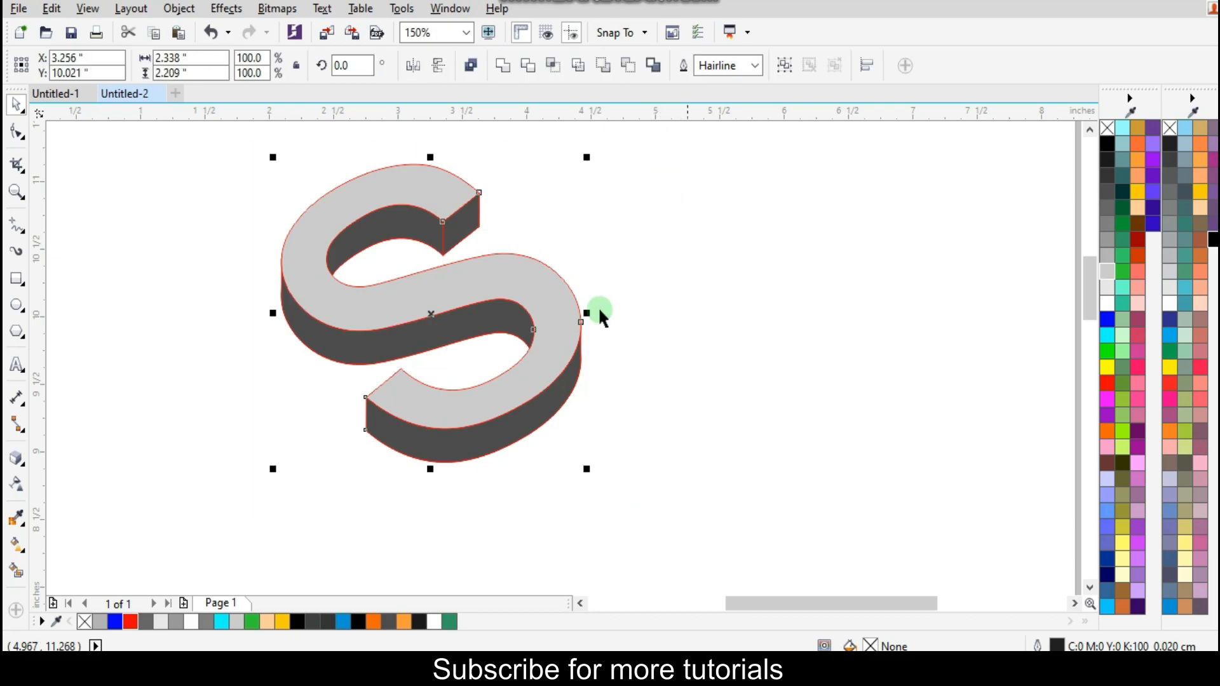
{"action": "right_click", "coordinate": [85, 626]}
{"action": "left_click", "coordinate": [380, 482]}
Apply a linear fountain fill across the S's lower outer side, running from dark gray to medium gray.
{"action": "left_click", "coordinate": [428, 463]}
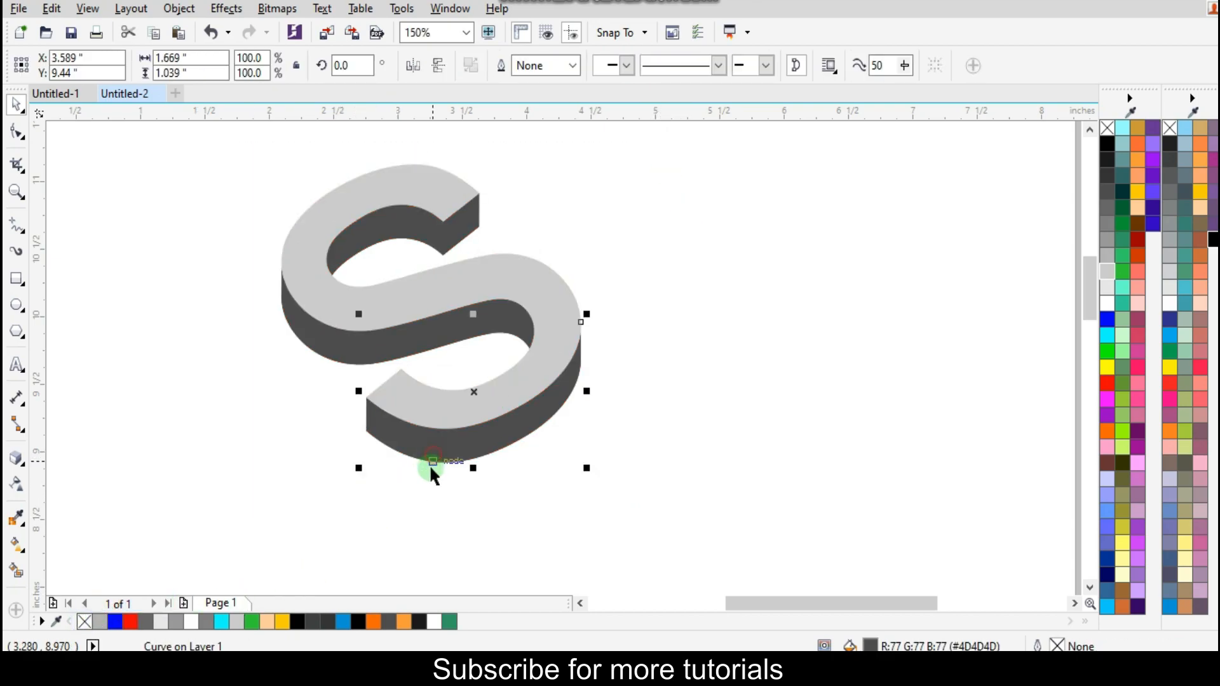
{"action": "left_click", "coordinate": [19, 548]}
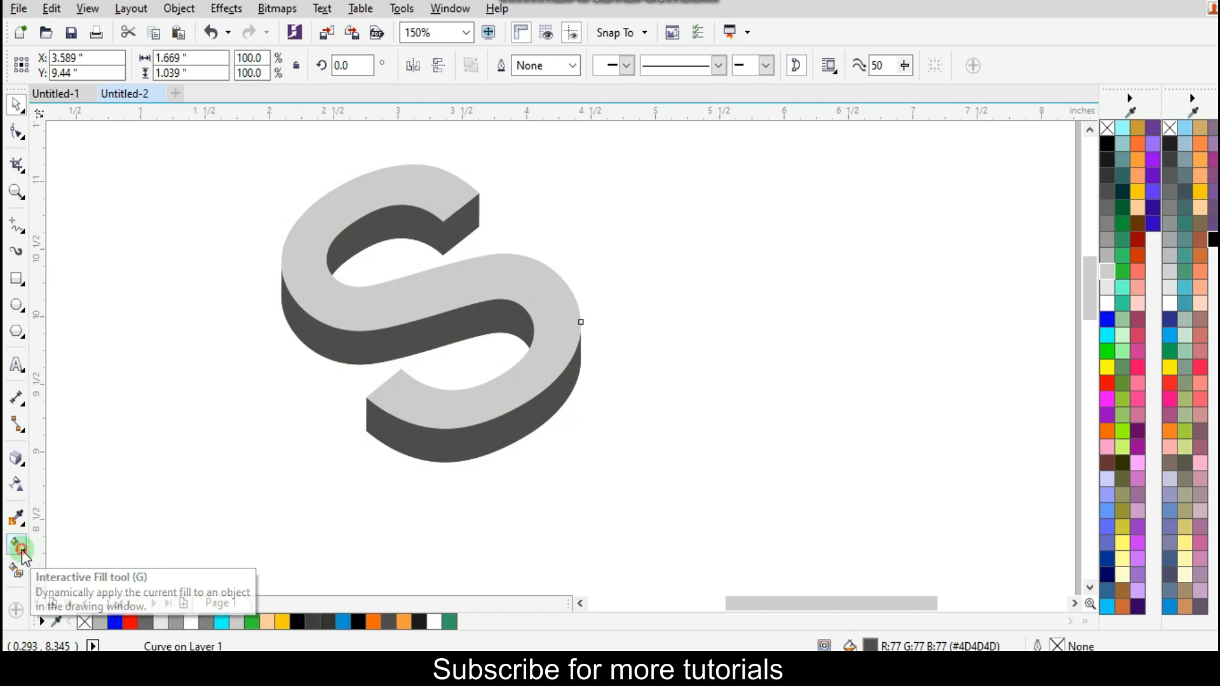
{"action": "left_click", "coordinate": [387, 446]}
{"action": "left_click_drag", "start_coordinate": [387, 447], "coordinate": [536, 427]}
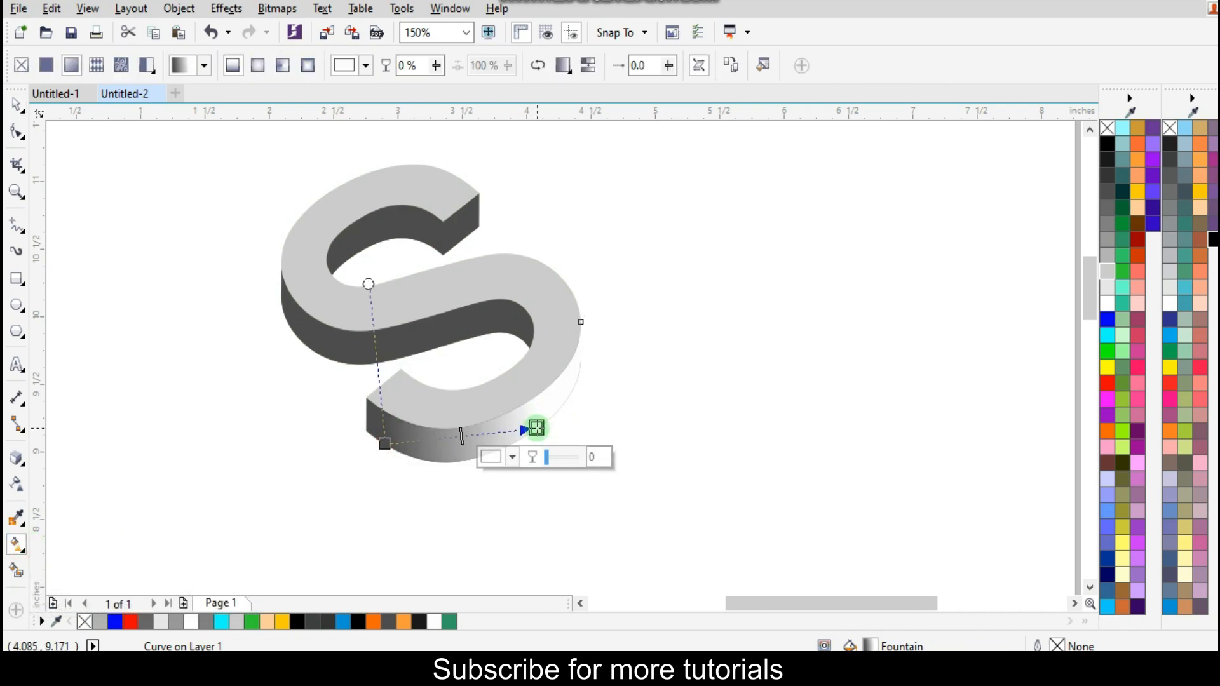
{"action": "left_click_drag", "start_coordinate": [1119, 226], "coordinate": [473, 444]}
Add a very light gray color node at 56% on the lower outer side's fountain fill.
{"action": "scroll", "coordinate": [471, 435], "scroll_direction": "up", "scroll_amount": 2}
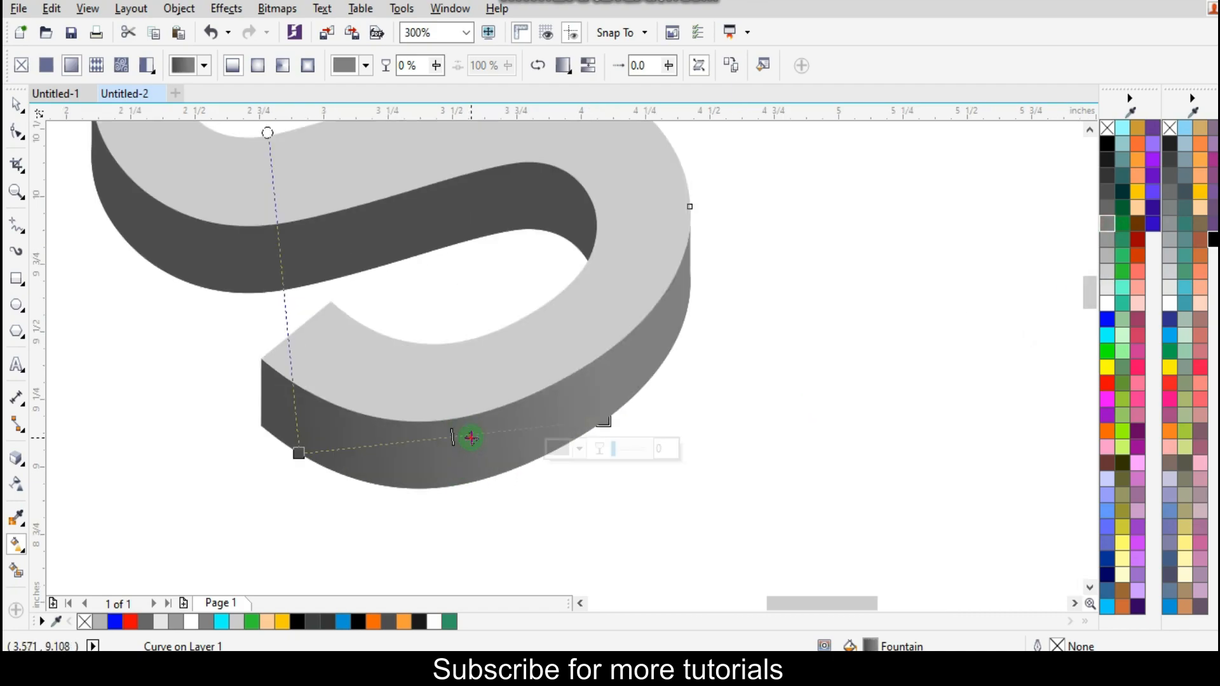
{"action": "double_click", "coordinate": [471, 438]}
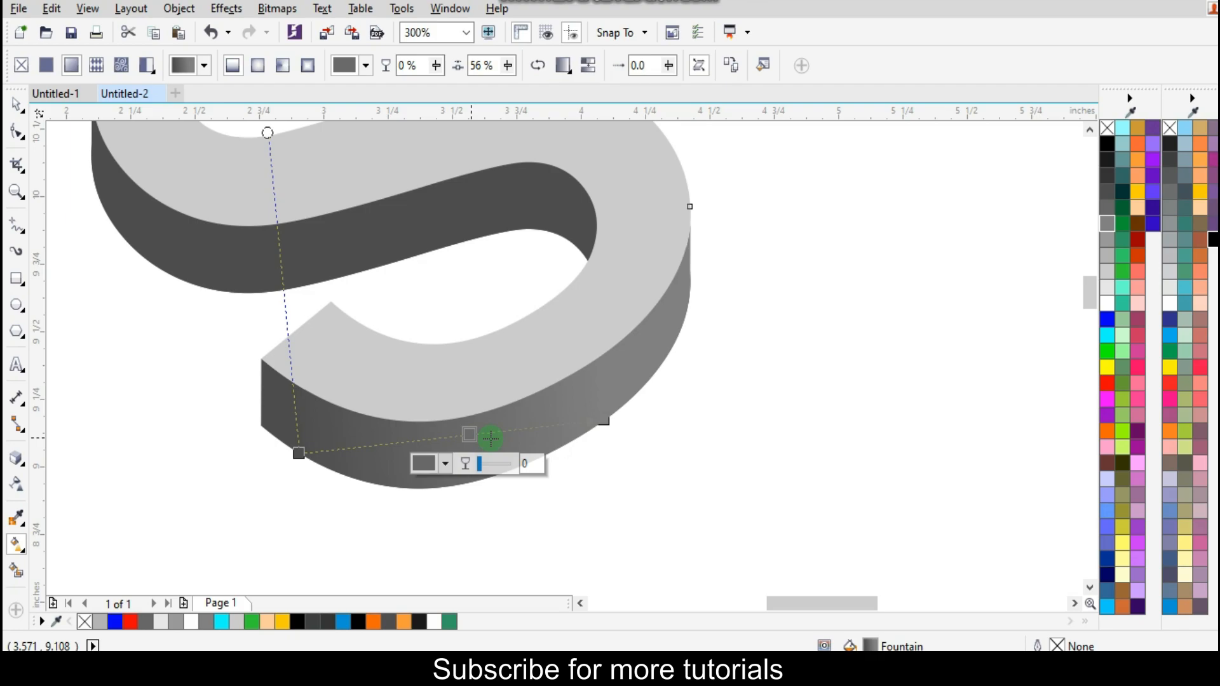
{"action": "left_click", "coordinate": [1108, 291]}
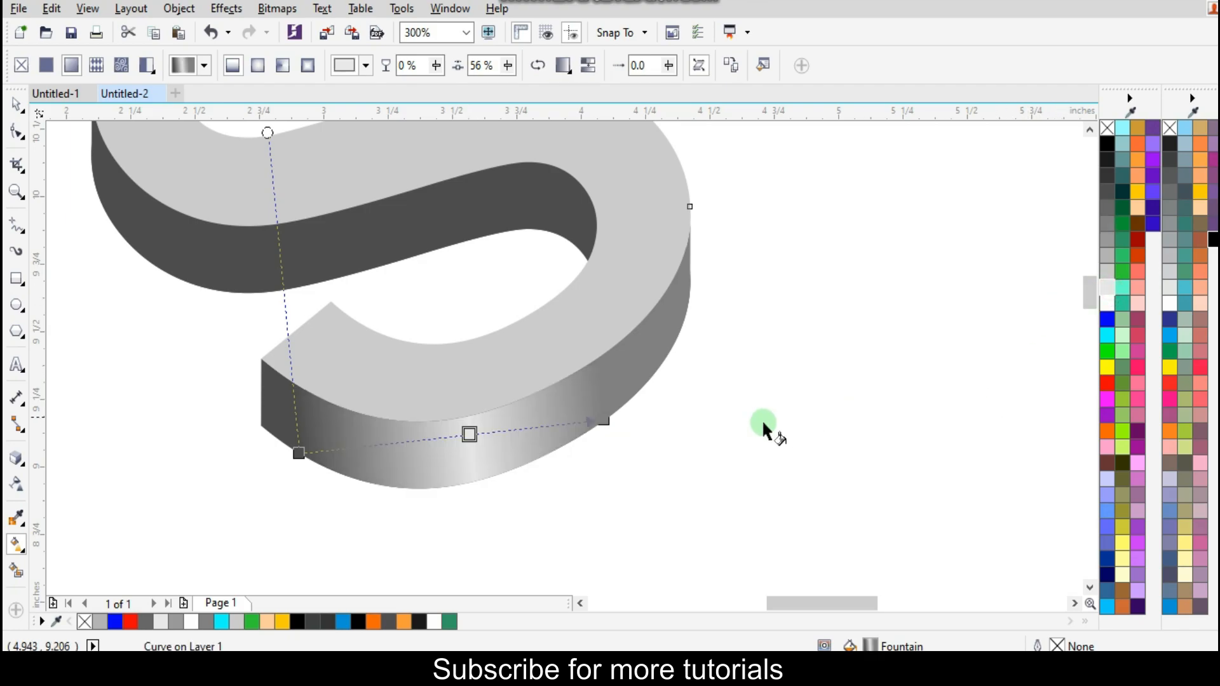
Lengthen the fountain fill by moving its start to the side's left corner and its end farther along the lower right curve.
{"action": "left_click_drag", "start_coordinate": [608, 423], "coordinate": [594, 428]}
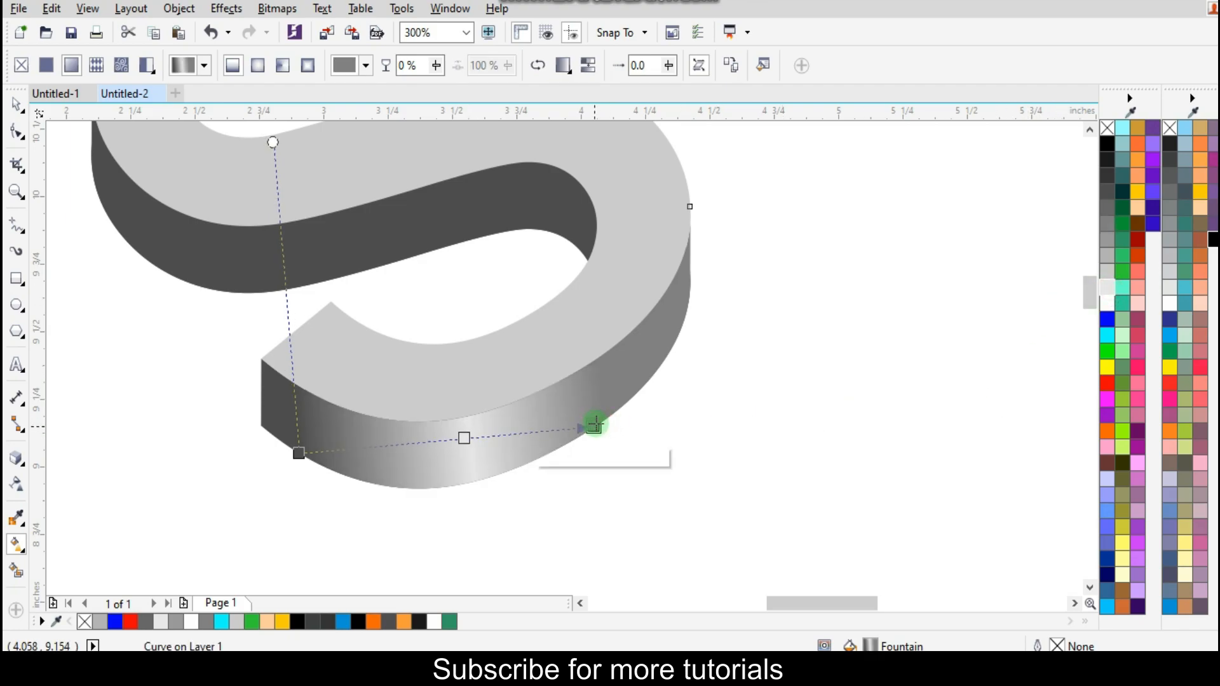
{"action": "left_click_drag", "start_coordinate": [299, 453], "coordinate": [266, 454]}
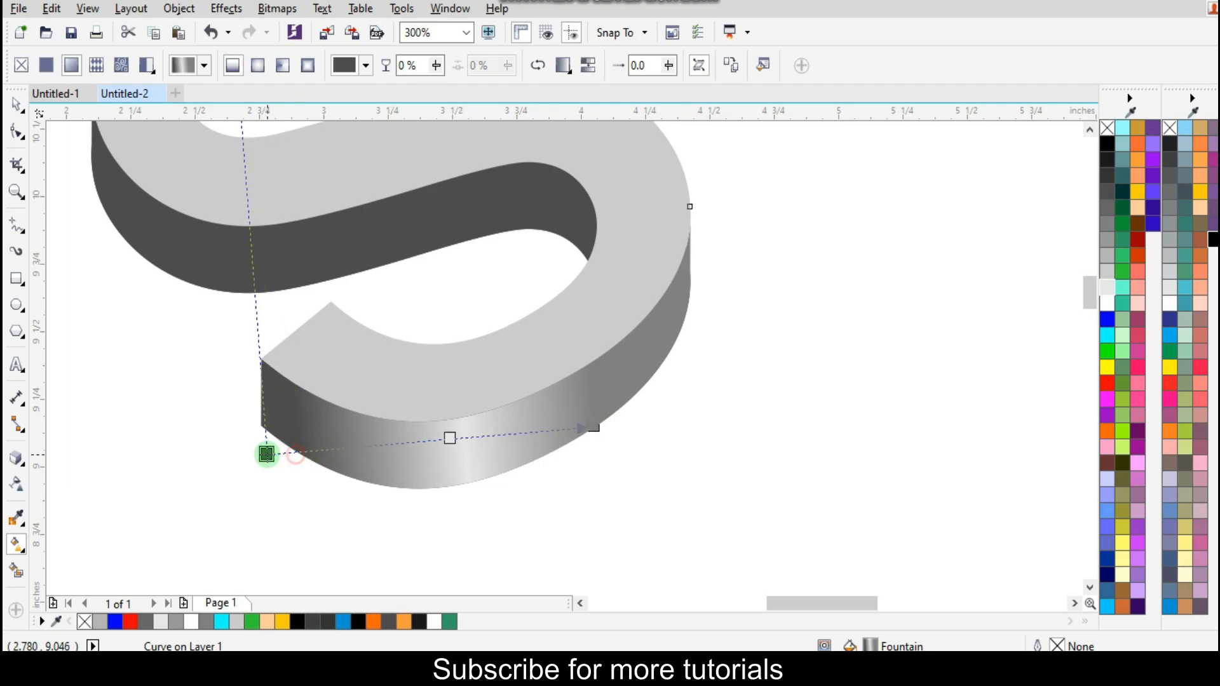
{"action": "left_click_drag", "start_coordinate": [594, 426], "coordinate": [629, 411]}
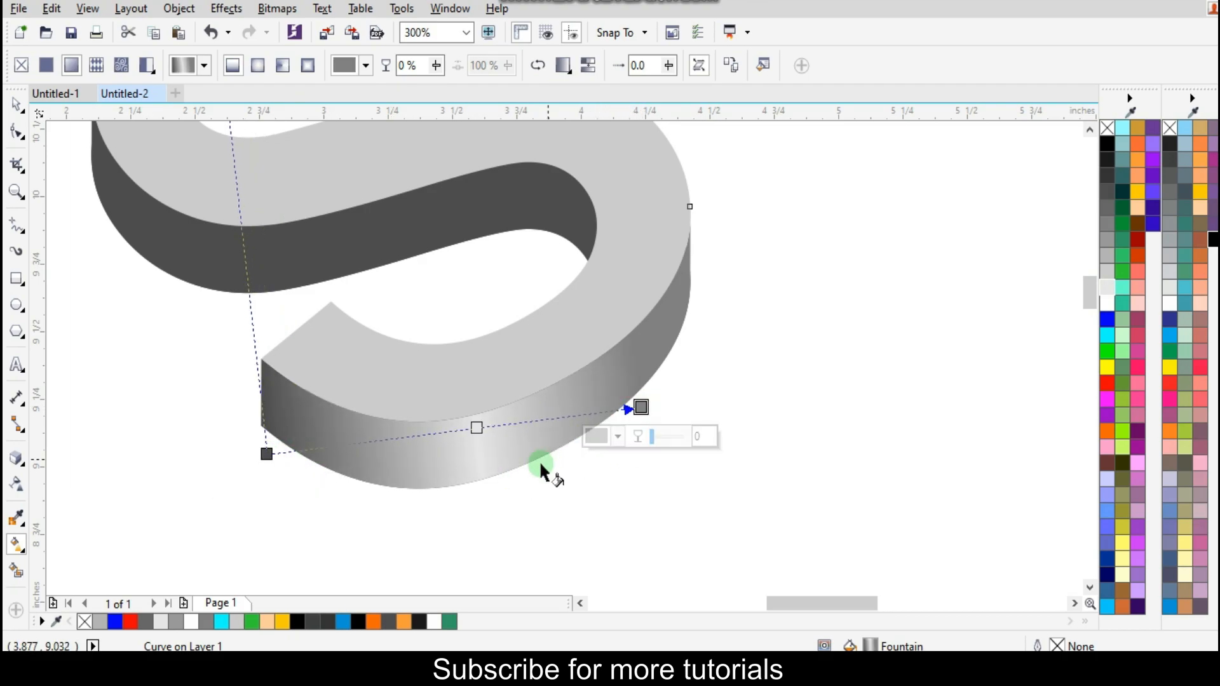
Apply a linear fountain fill across the S's middle side, from dark gray to medium gray, with a very light gray node at 35%.
{"action": "scroll", "coordinate": [532, 441], "scroll_direction": "down", "scroll_amount": 2}
{"action": "scroll", "coordinate": [445, 349], "scroll_direction": "up", "scroll_amount": 2}
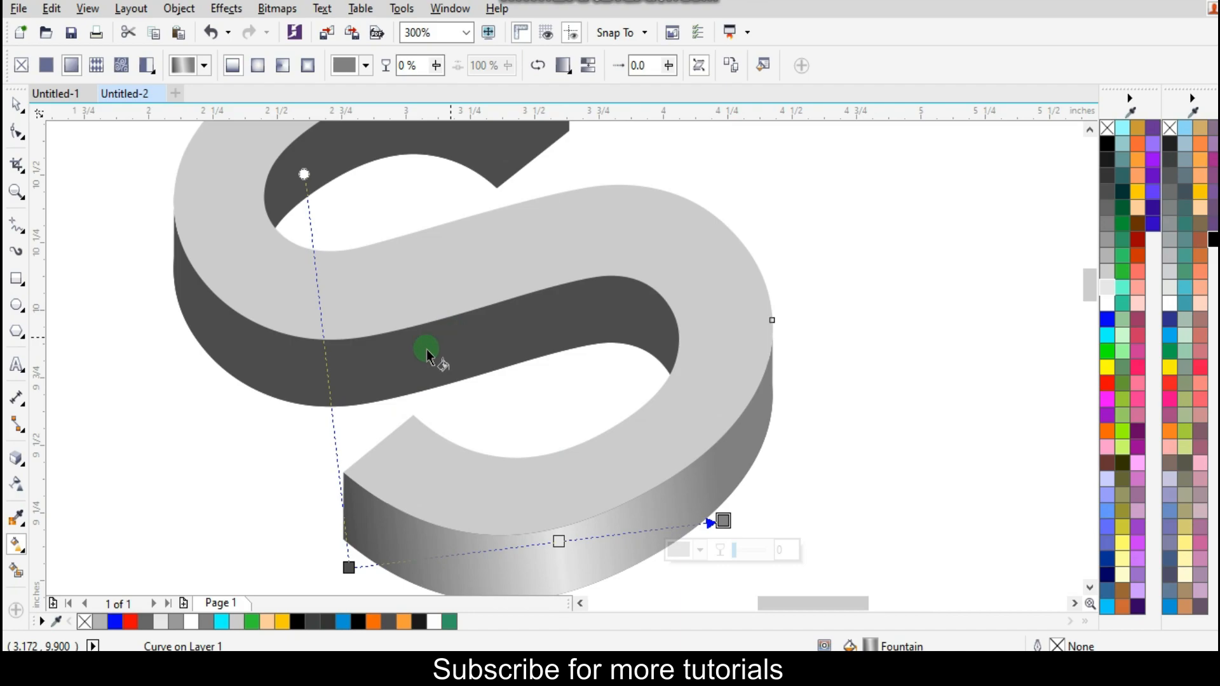
{"action": "left_click", "coordinate": [420, 367]}
{"action": "left_click_drag", "start_coordinate": [301, 375], "coordinate": [613, 301]}
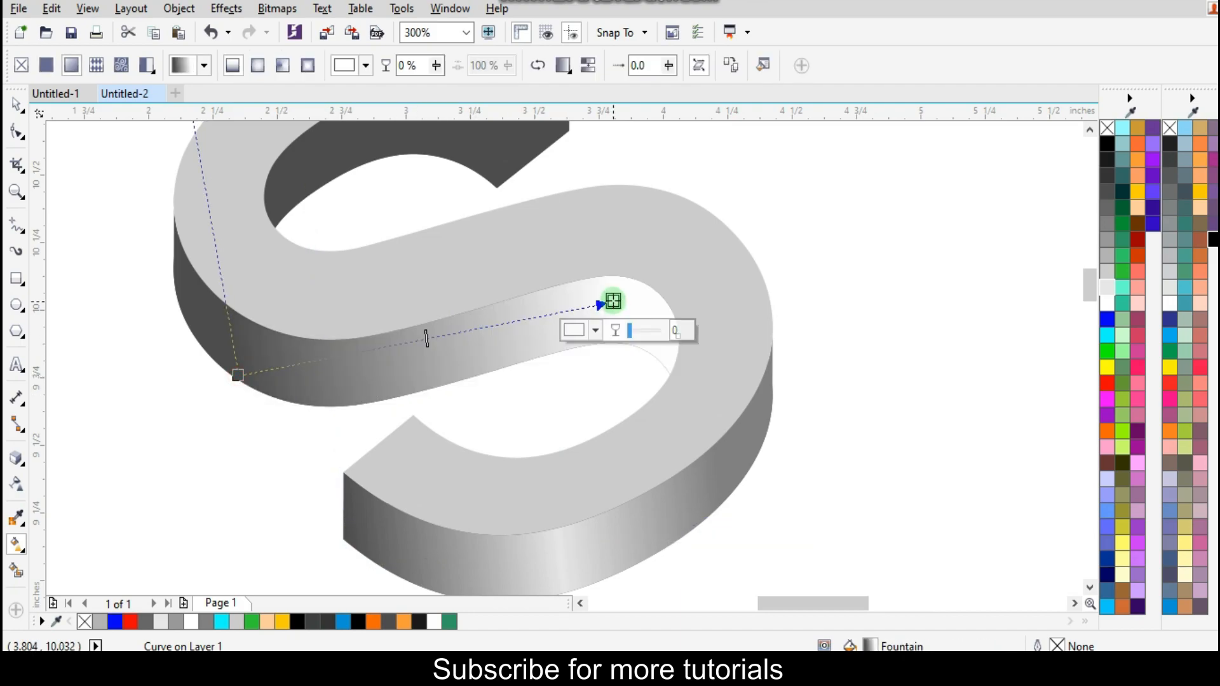
{"action": "left_click", "coordinate": [1108, 240]}
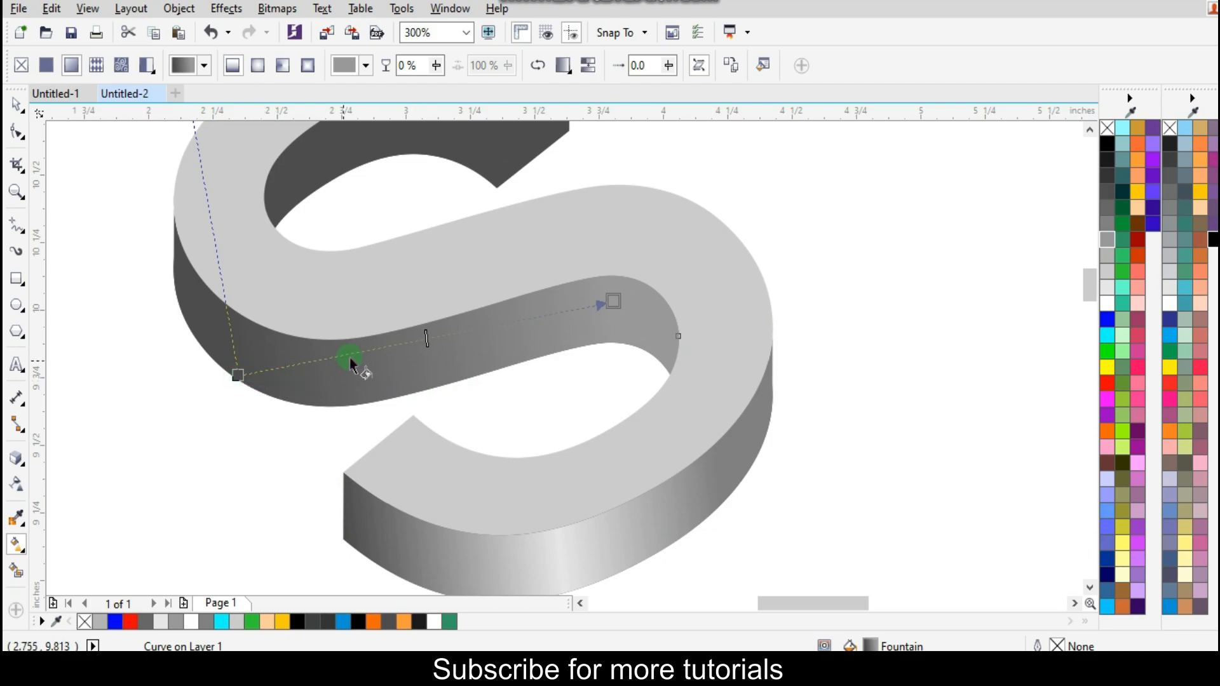
{"action": "left_click", "coordinate": [372, 350]}
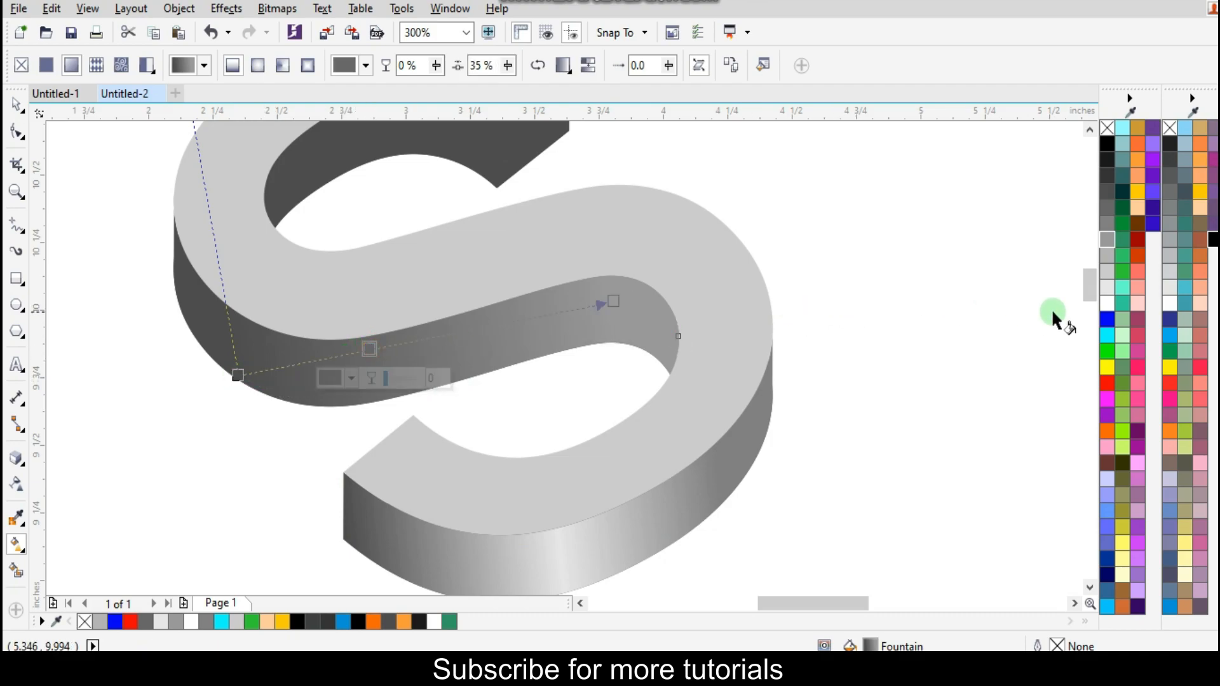
{"action": "left_click", "coordinate": [1110, 289]}
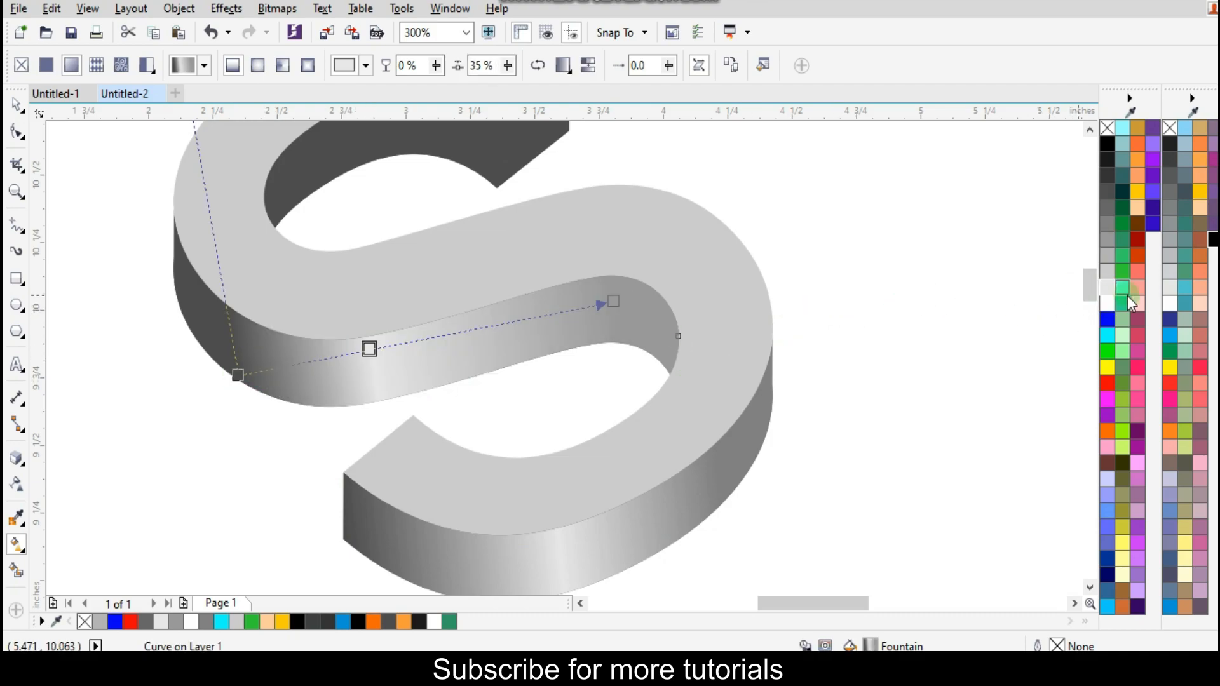
Set the end node of the middle side's fountain fill to dark gray and shift its start slightly inward.
{"action": "left_click", "coordinate": [612, 303]}
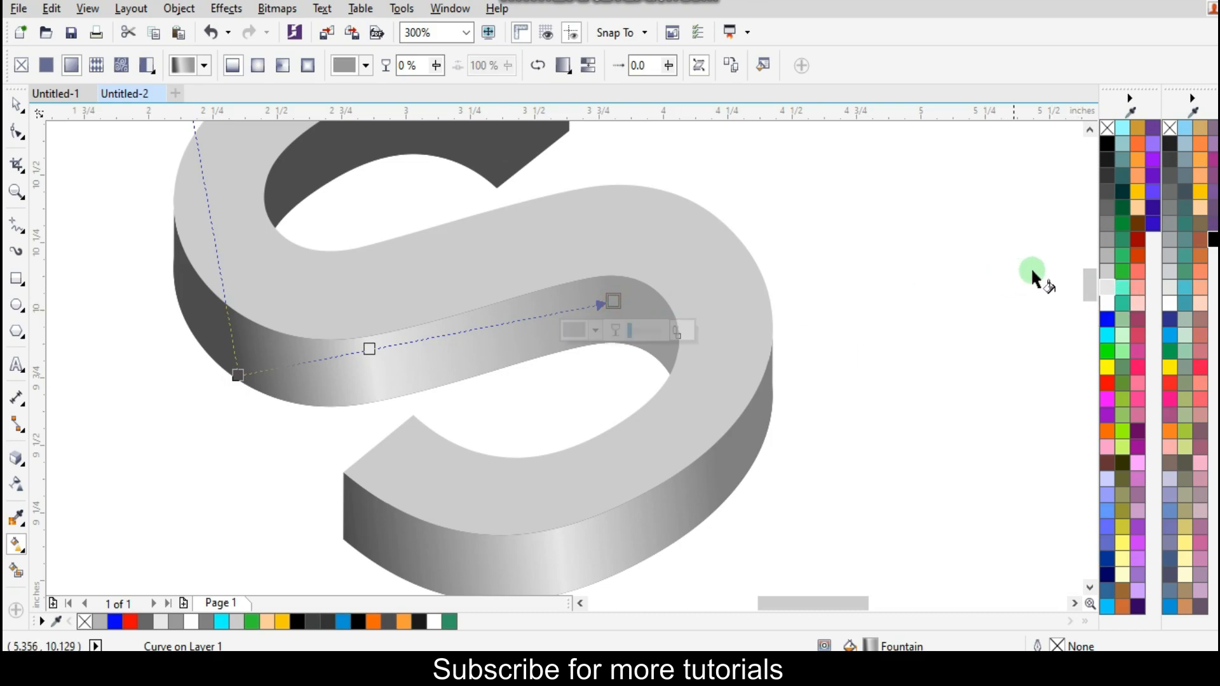
{"action": "left_click", "coordinate": [1108, 191]}
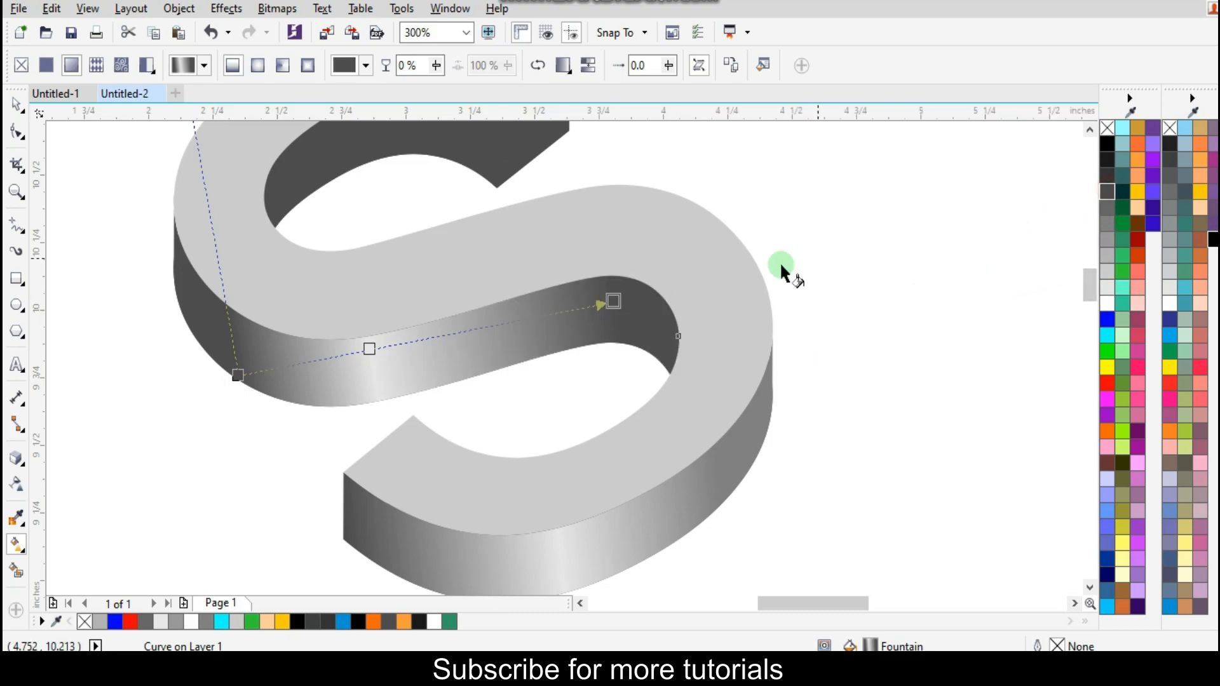
{"action": "left_click_drag", "start_coordinate": [238, 375], "coordinate": [260, 374]}
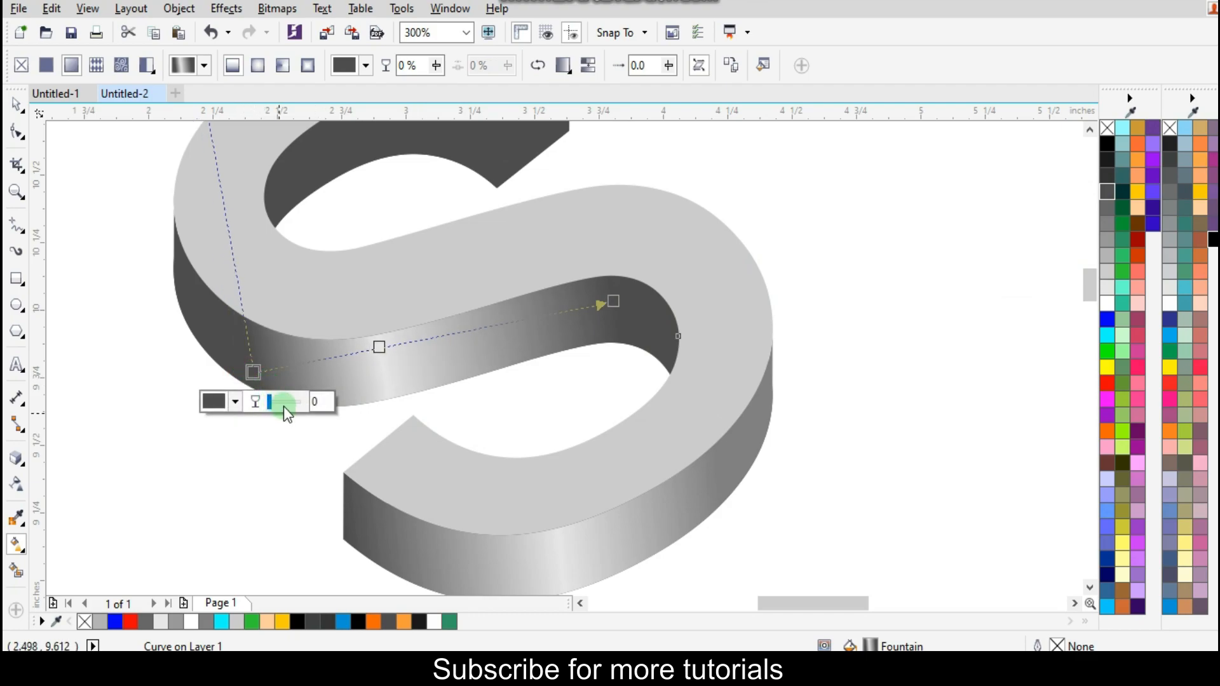
Apply a linear fountain fill to the S's upper inner side, running from dark gray near its left curve to white.
{"action": "scroll", "coordinate": [565, 339], "scroll_direction": "down", "scroll_amount": 2}
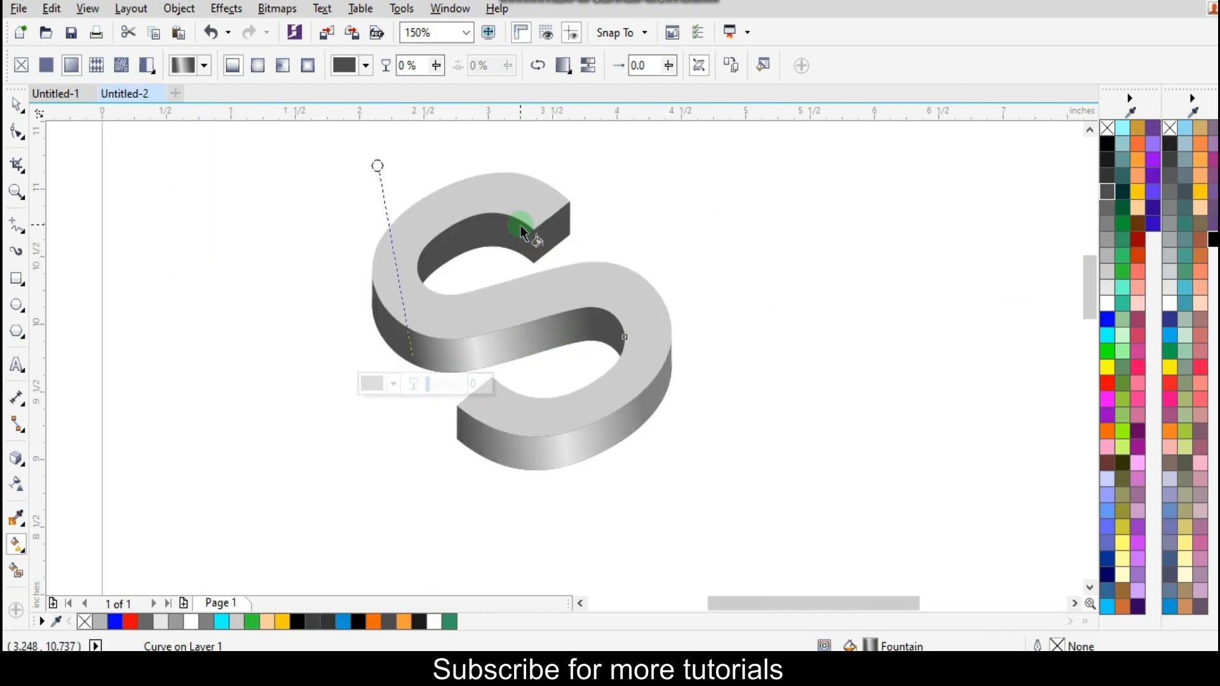
{"action": "scroll", "coordinate": [521, 226], "scroll_direction": "up", "scroll_amount": 2}
{"action": "left_click", "coordinate": [445, 244]}
{"action": "left_click_drag", "start_coordinate": [357, 279], "coordinate": [558, 249]}
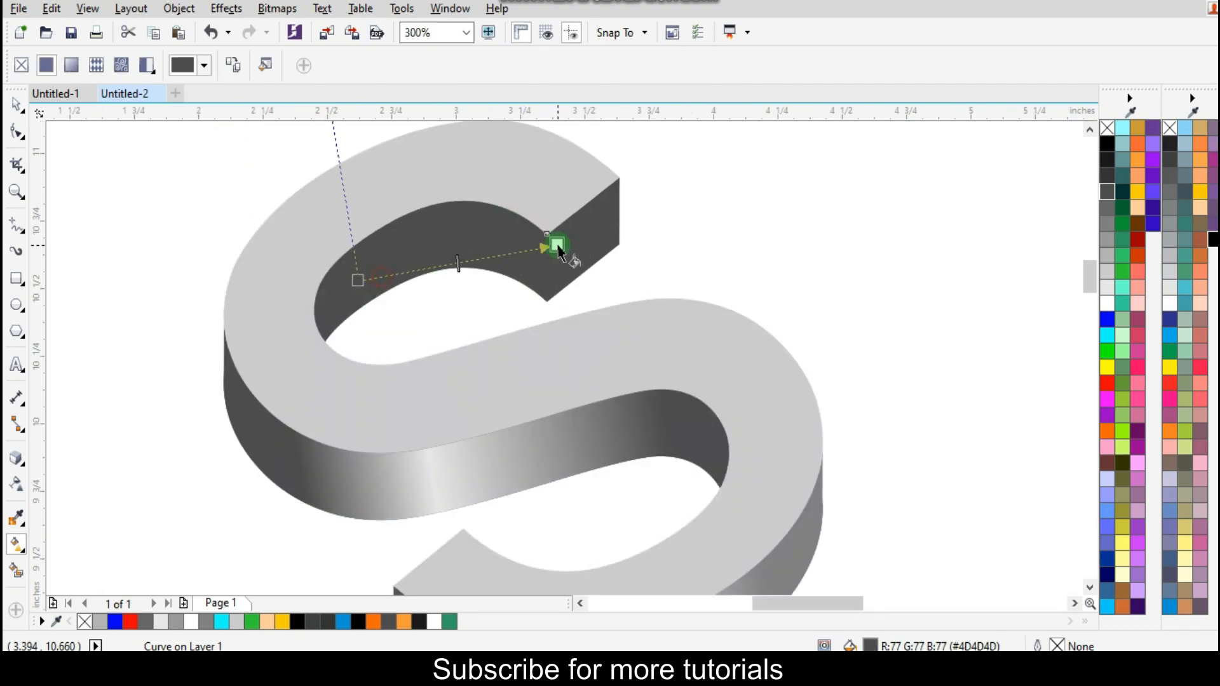
{"action": "left_click_drag", "start_coordinate": [358, 280], "coordinate": [372, 279]}
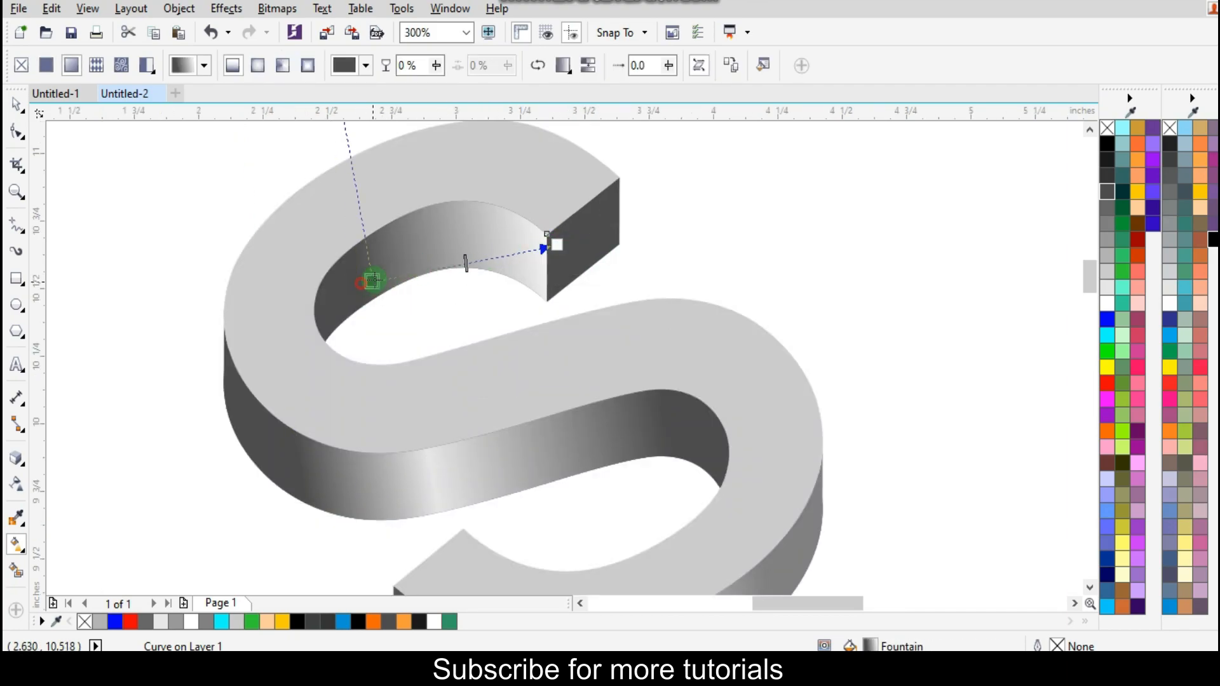
Apply a linear fountain fill from dark gray to medium gray across the flat end face at the S's upper tip.
{"action": "left_click", "coordinate": [607, 231]}
{"action": "mouse_move", "coordinate": [616, 216]}
{"action": "left_mouse_down"}
{"action": "mouse_move", "coordinate": [560, 245]}
{"action": "mouse_move", "coordinate": [629, 227]}
{"action": "left_mouse_up"}
{"action": "key", "text": "ctrl+z"}
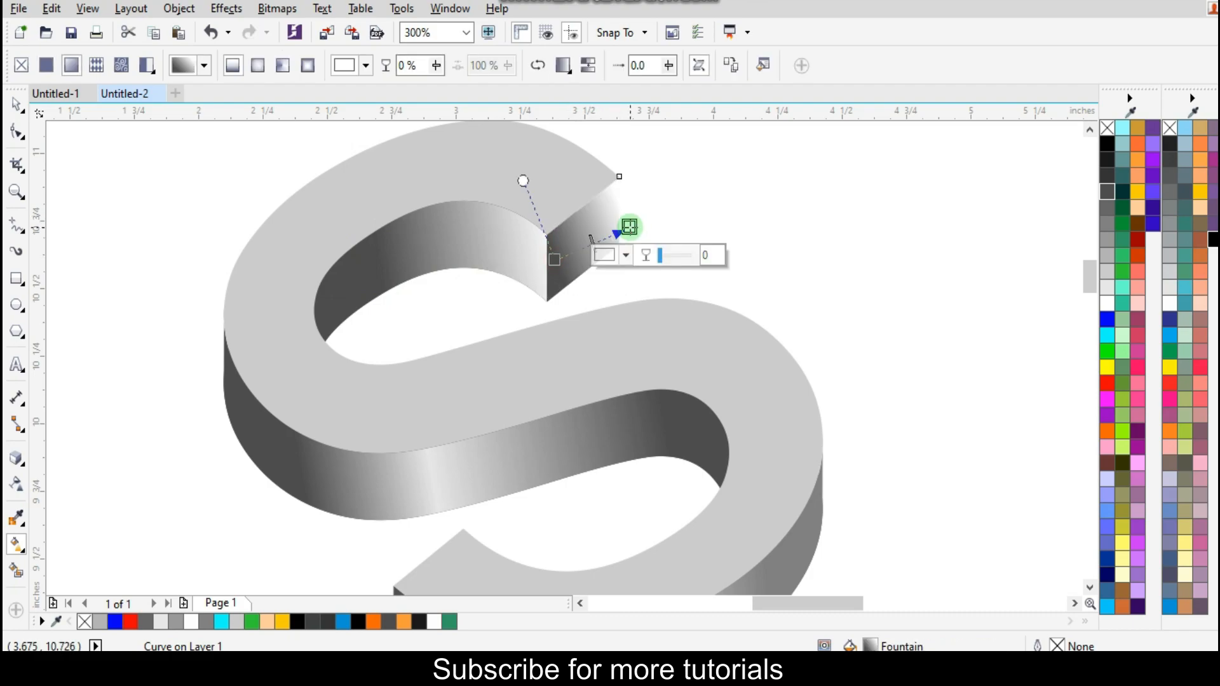
{"action": "left_click_drag", "start_coordinate": [1108, 239], "coordinate": [636, 223]}
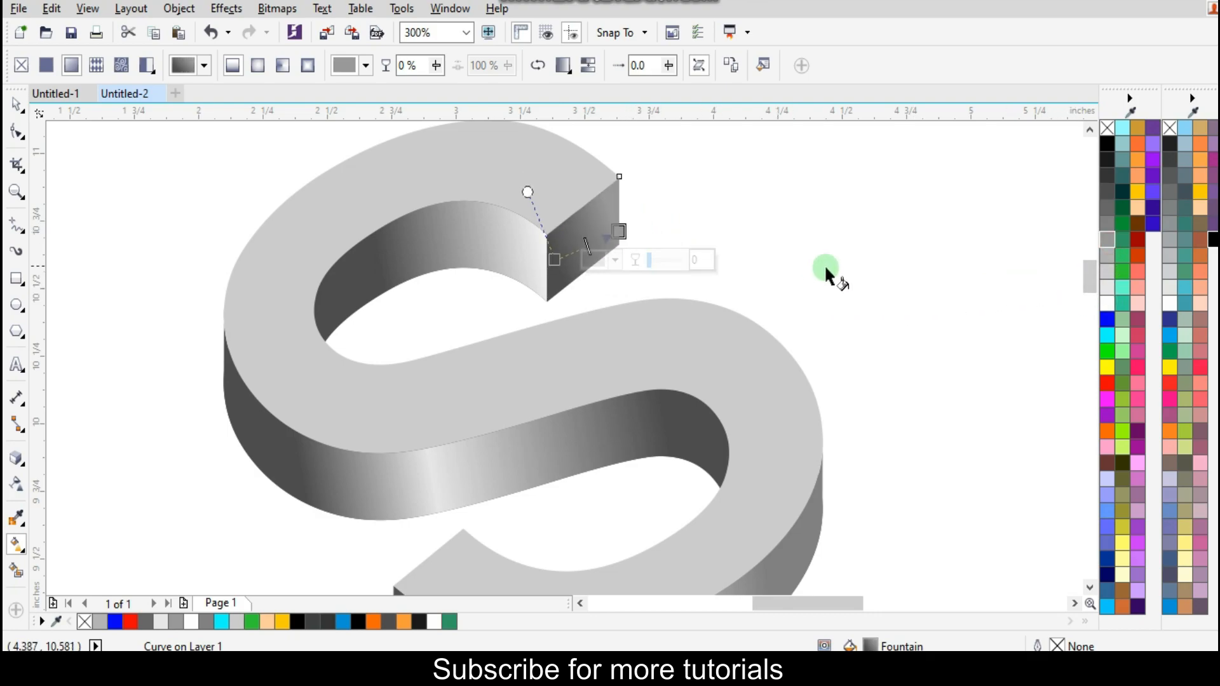
{"action": "scroll", "coordinate": [618, 298], "scroll_direction": "down", "scroll_amount": 2}
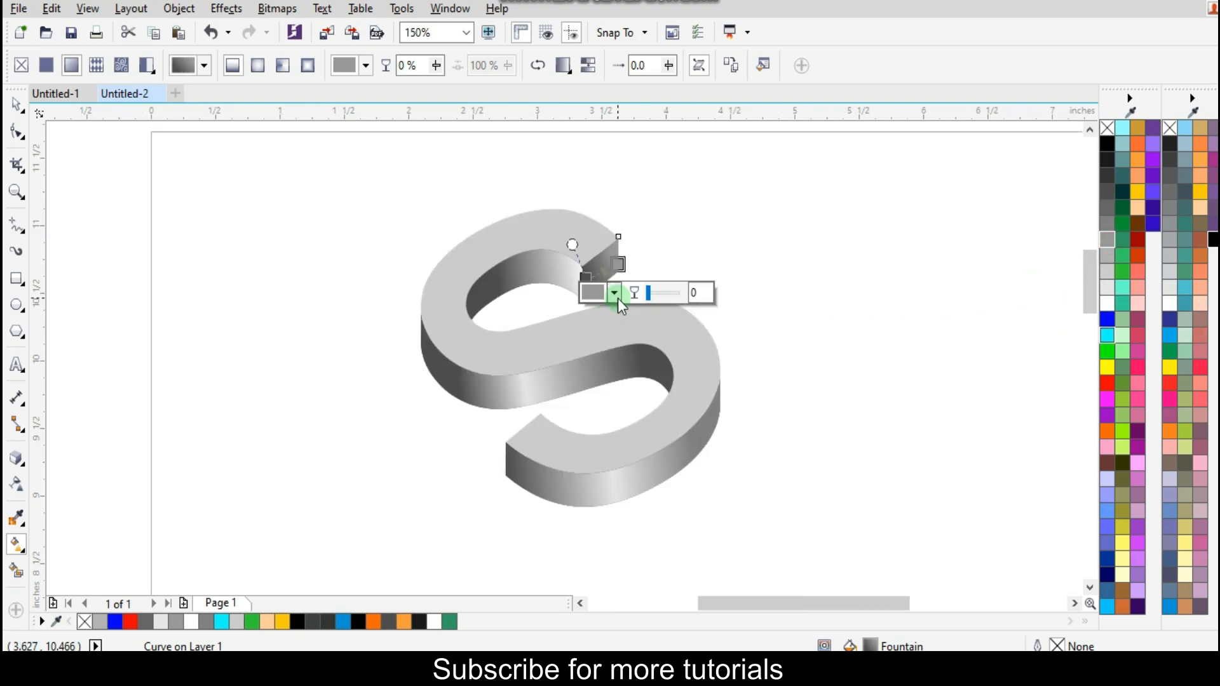
{"action": "left_click", "coordinate": [16, 104]}
{"action": "left_click", "coordinate": [779, 283]}
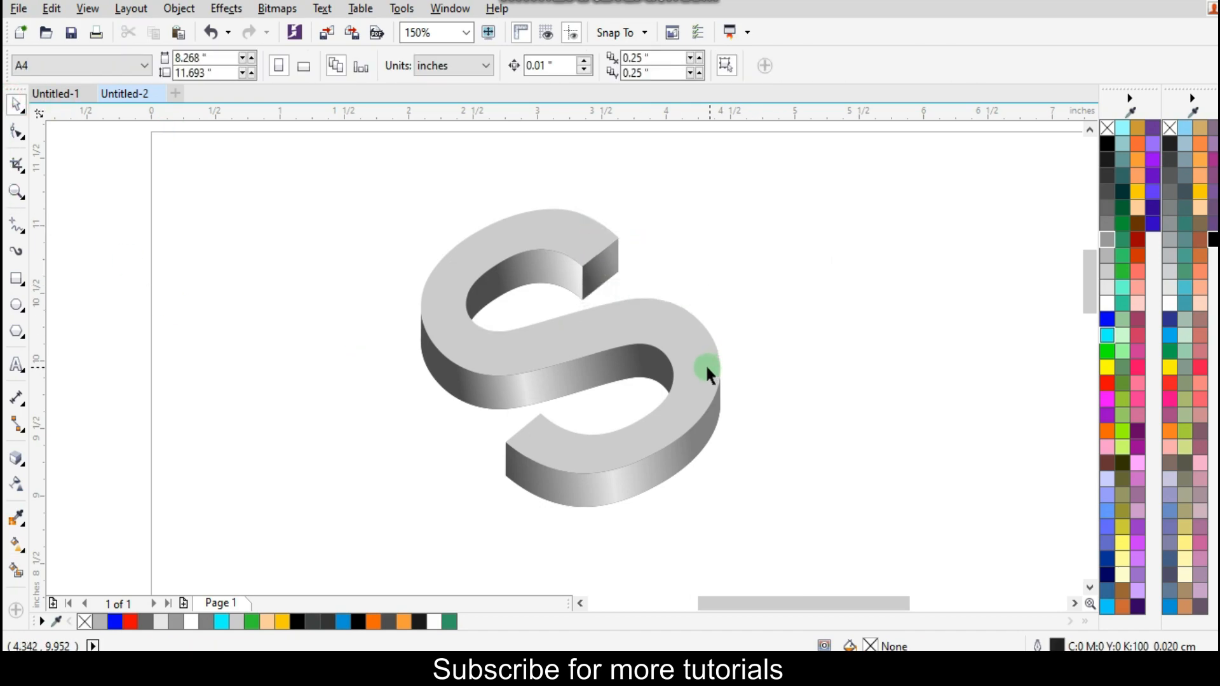
Give the S's front face an orange-red hairline outline and remove its light gray fill.
{"action": "left_click_drag", "start_coordinate": [691, 357], "coordinate": [523, 357]}
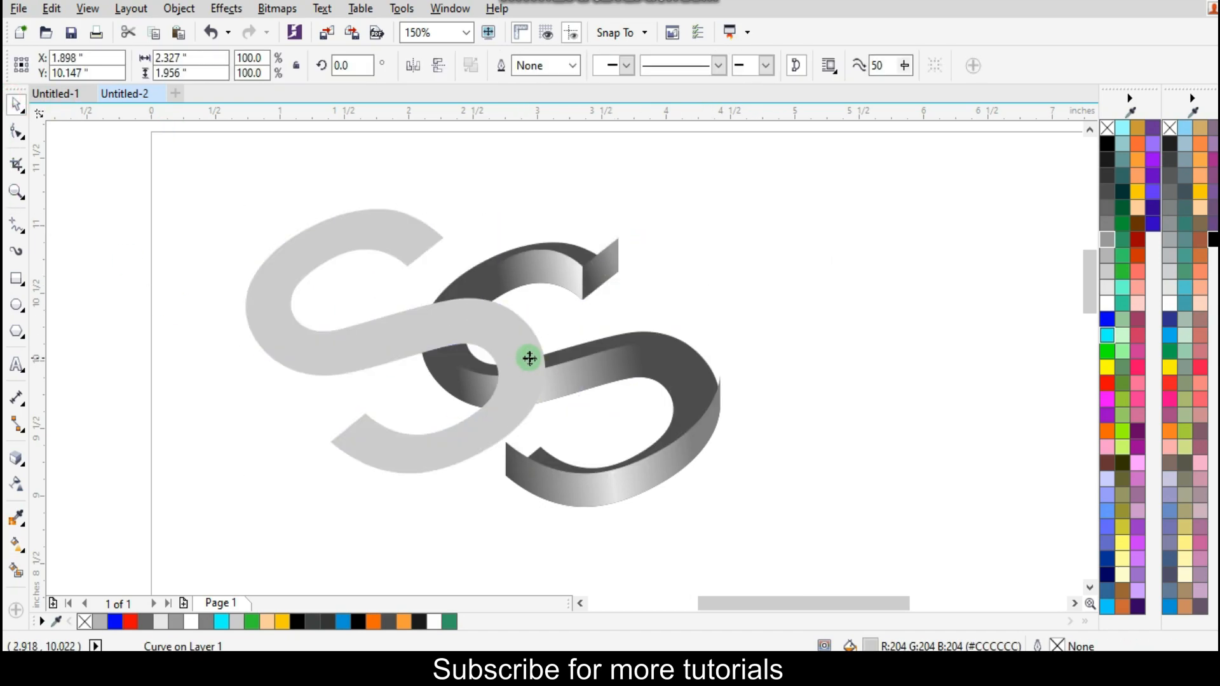
{"action": "key", "text": "ctrl+z"}
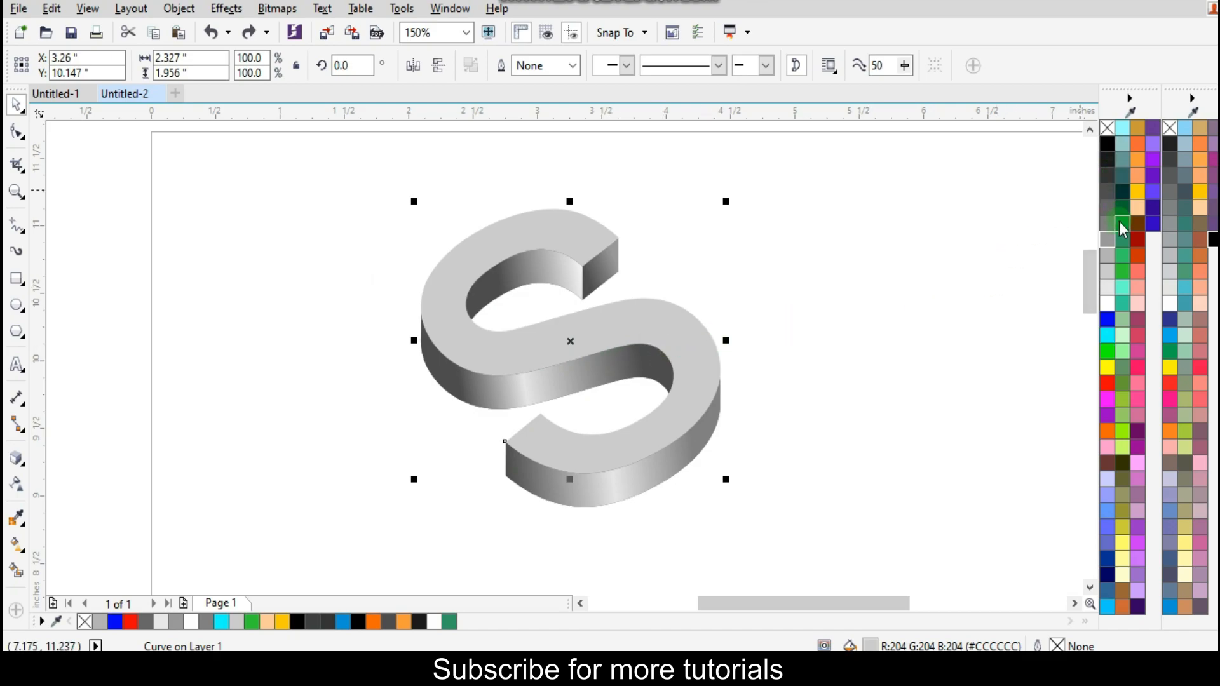
{"action": "right_click", "coordinate": [1138, 255]}
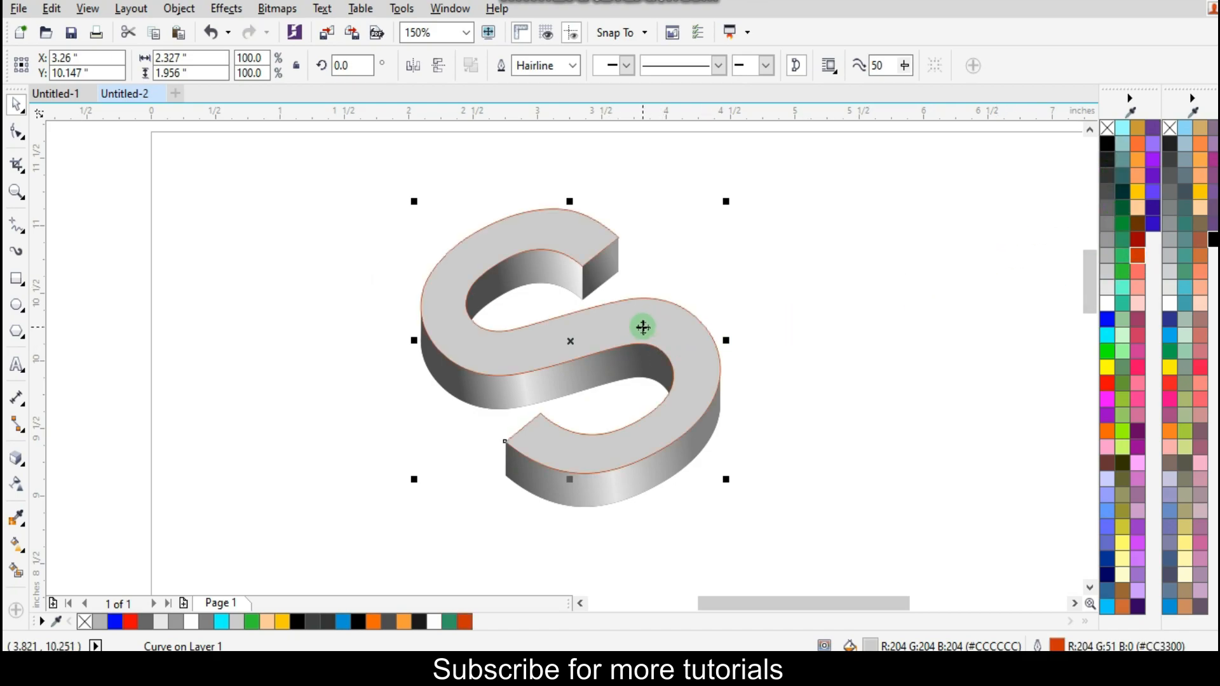
{"action": "scroll", "coordinate": [643, 330], "scroll_direction": "up", "scroll_amount": 2}
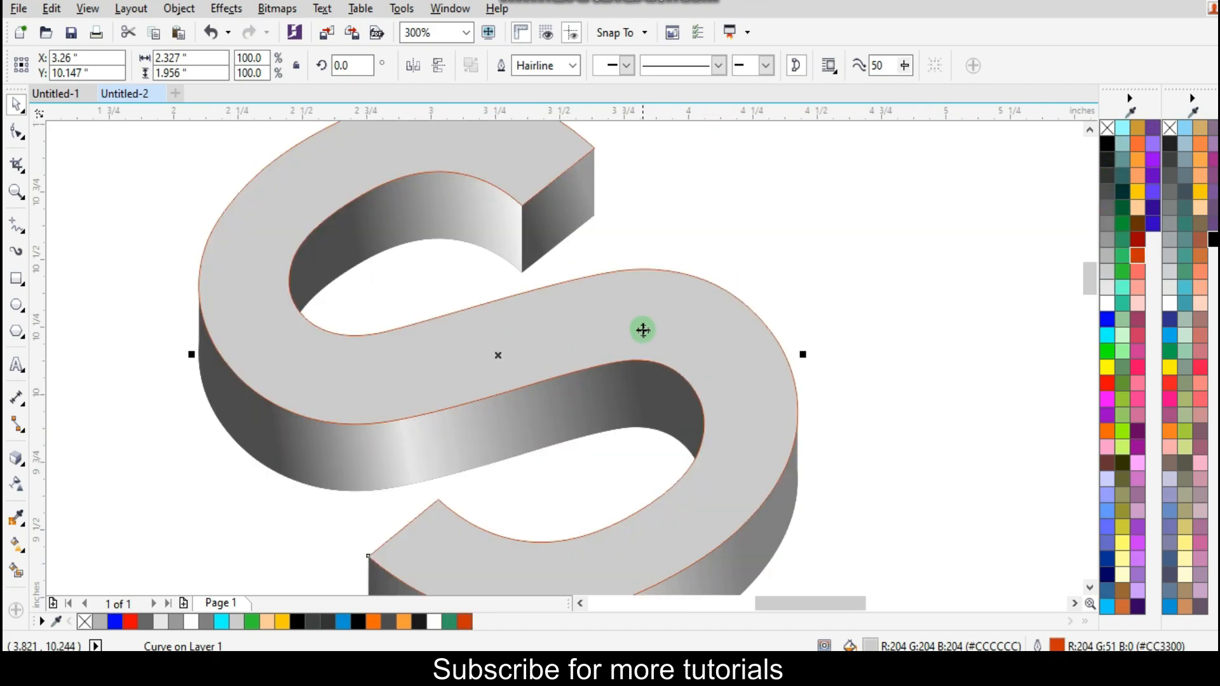
{"action": "left_click", "coordinate": [1107, 129]}
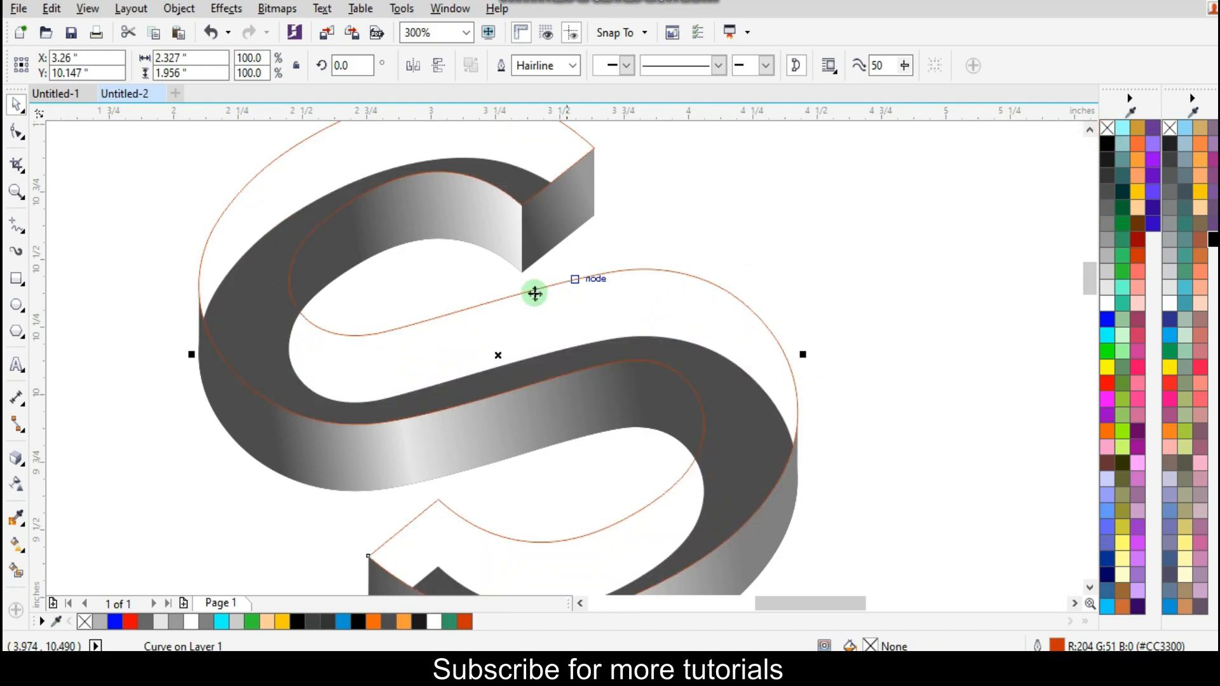
{"action": "scroll", "coordinate": [511, 300], "scroll_direction": "down", "scroll_amount": 2}
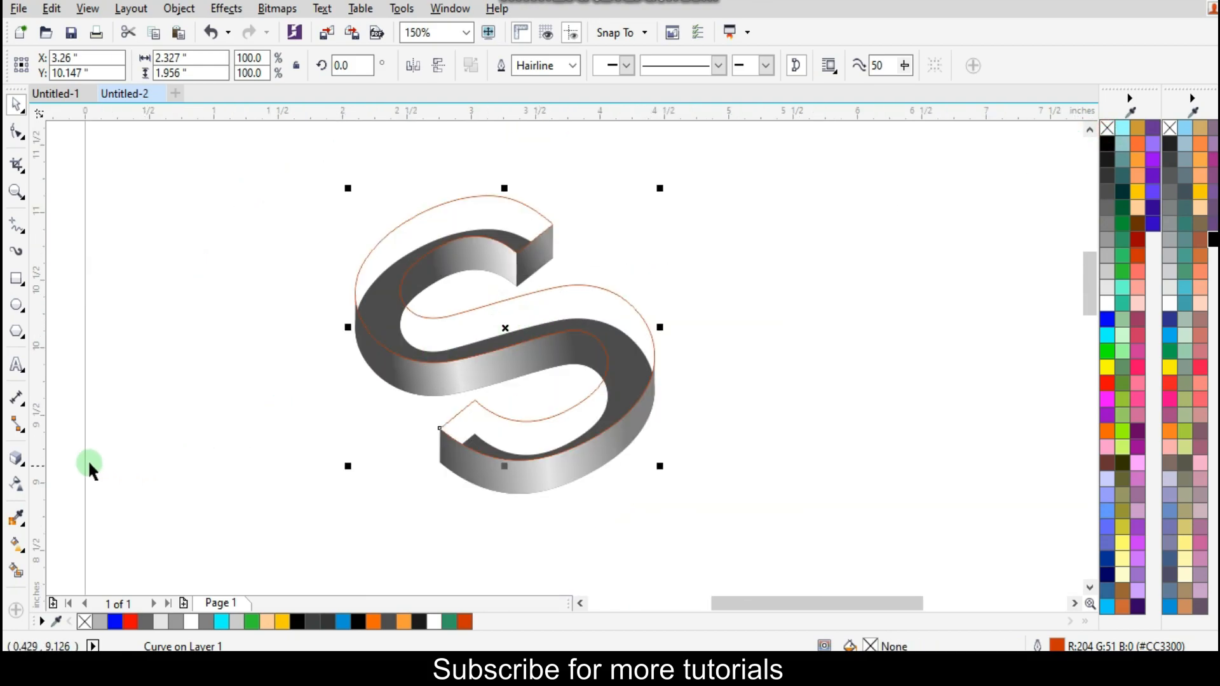
Apply a one-step inside contour with a 0.105" offset to the S's front face.
{"action": "left_click", "coordinate": [24, 470]}
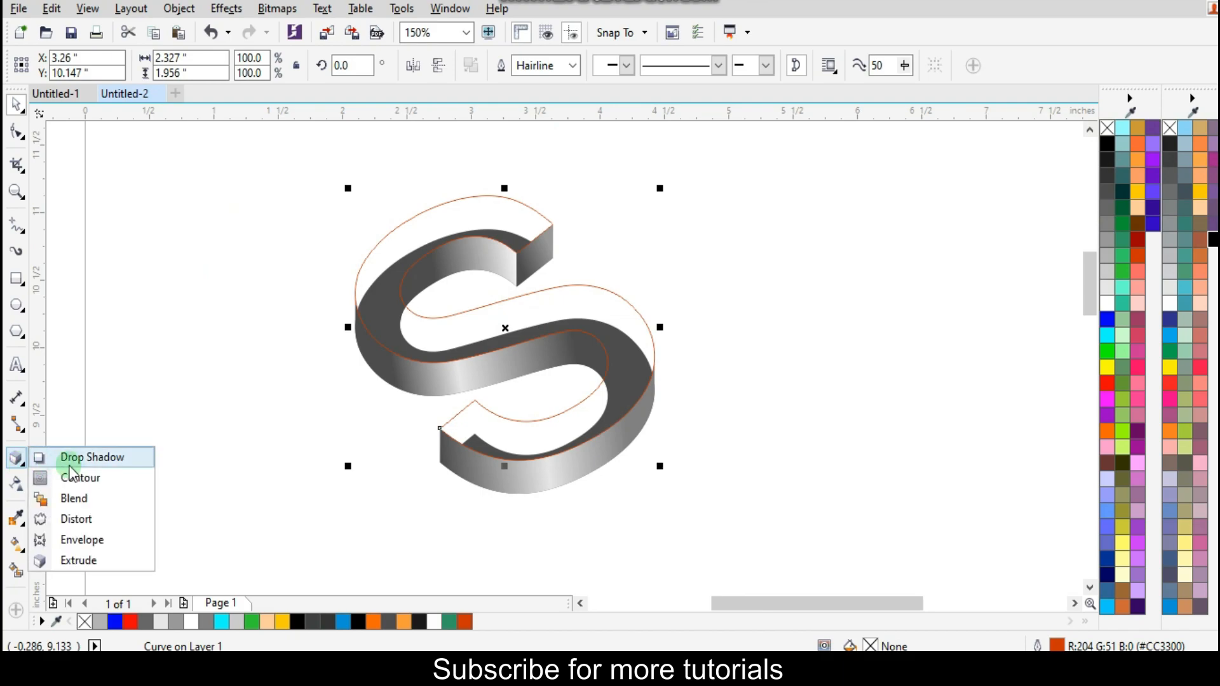
{"action": "left_click", "coordinate": [102, 482]}
{"action": "left_click_drag", "start_coordinate": [479, 316], "coordinate": [490, 343]}
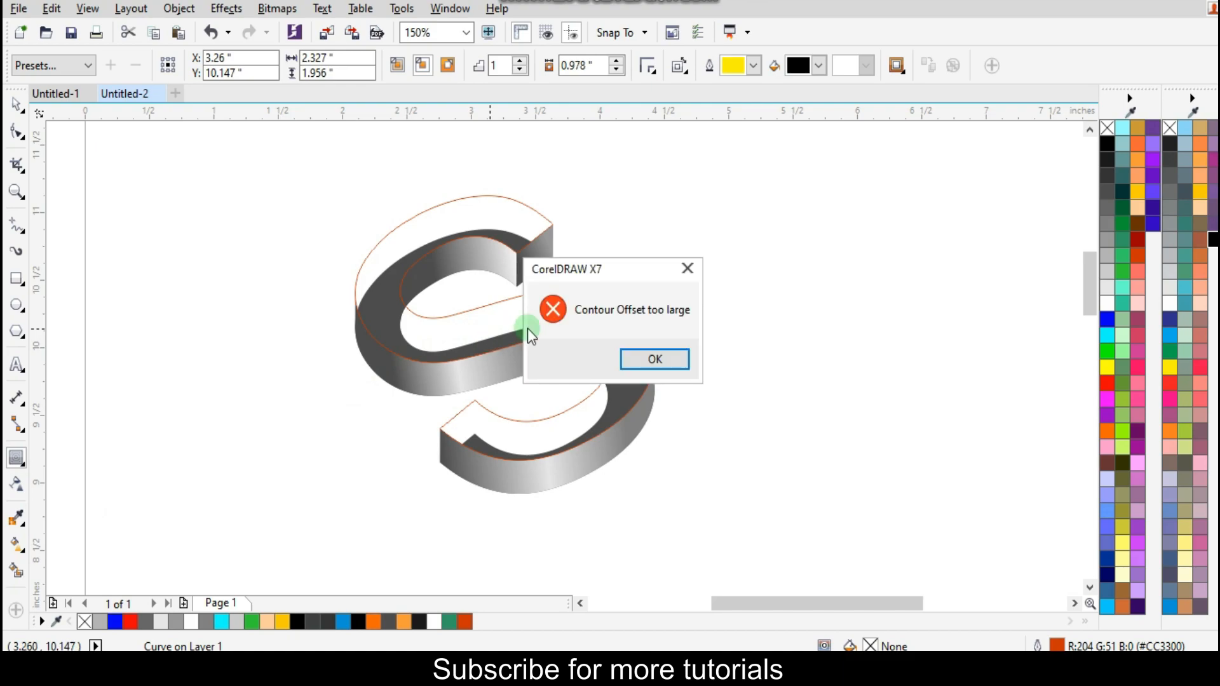
{"action": "left_click", "coordinate": [656, 351]}
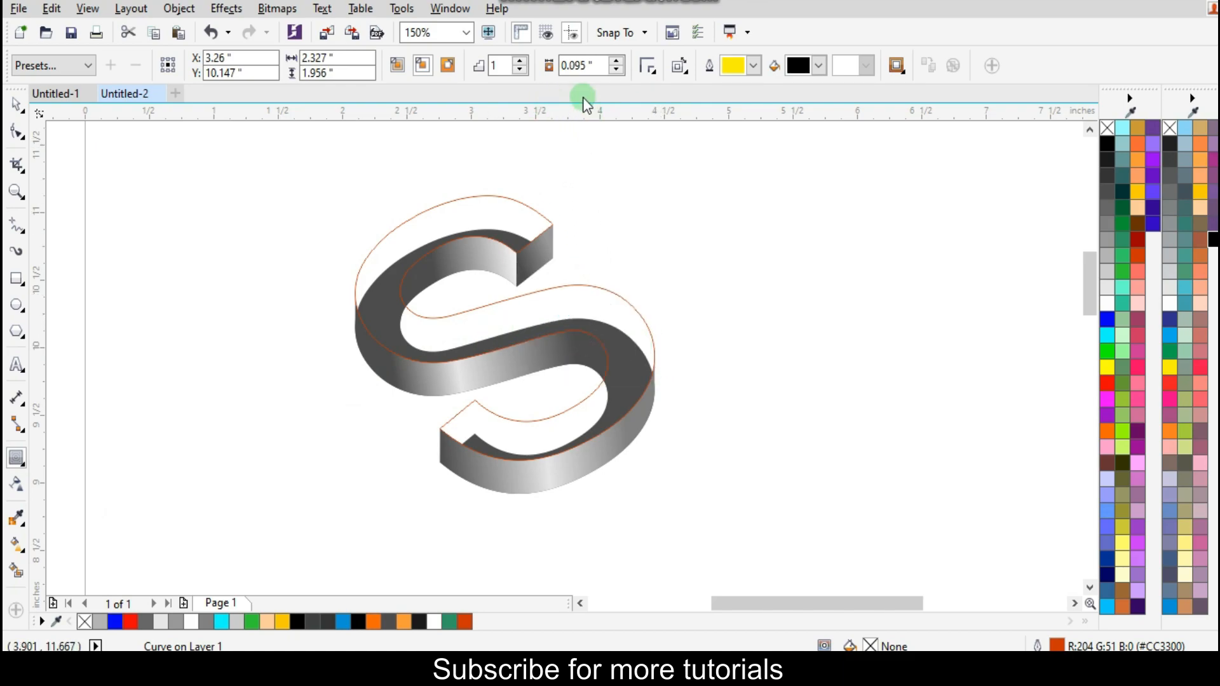
{"action": "left_click", "coordinate": [615, 61]}
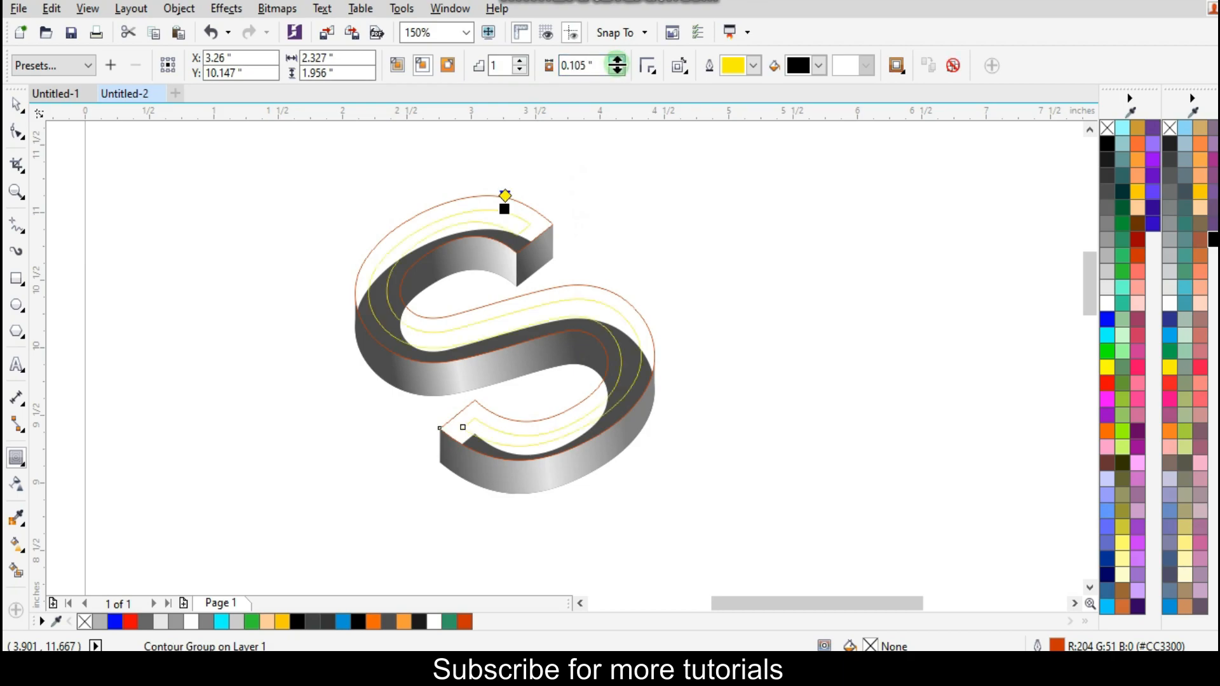
Recolor the front face's outer outline blue and reduce the contour offset to 0.045".
{"action": "scroll", "coordinate": [505, 205], "scroll_direction": "up", "scroll_amount": 2}
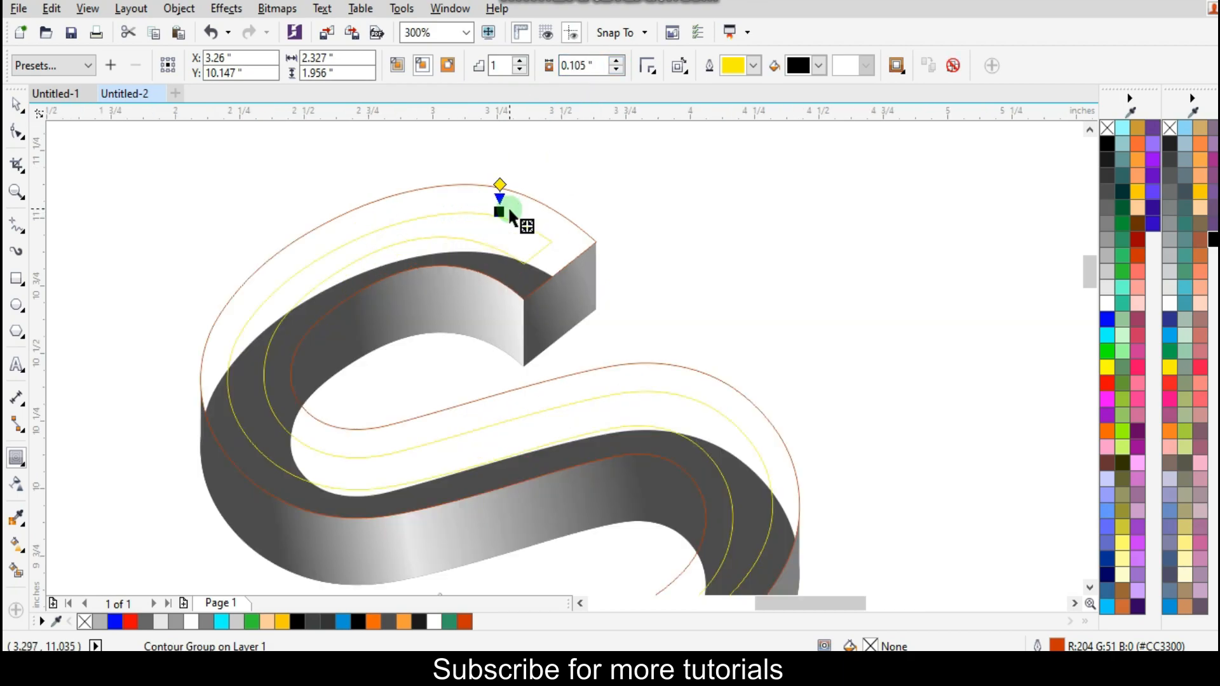
{"action": "right_click", "coordinate": [1107, 318]}
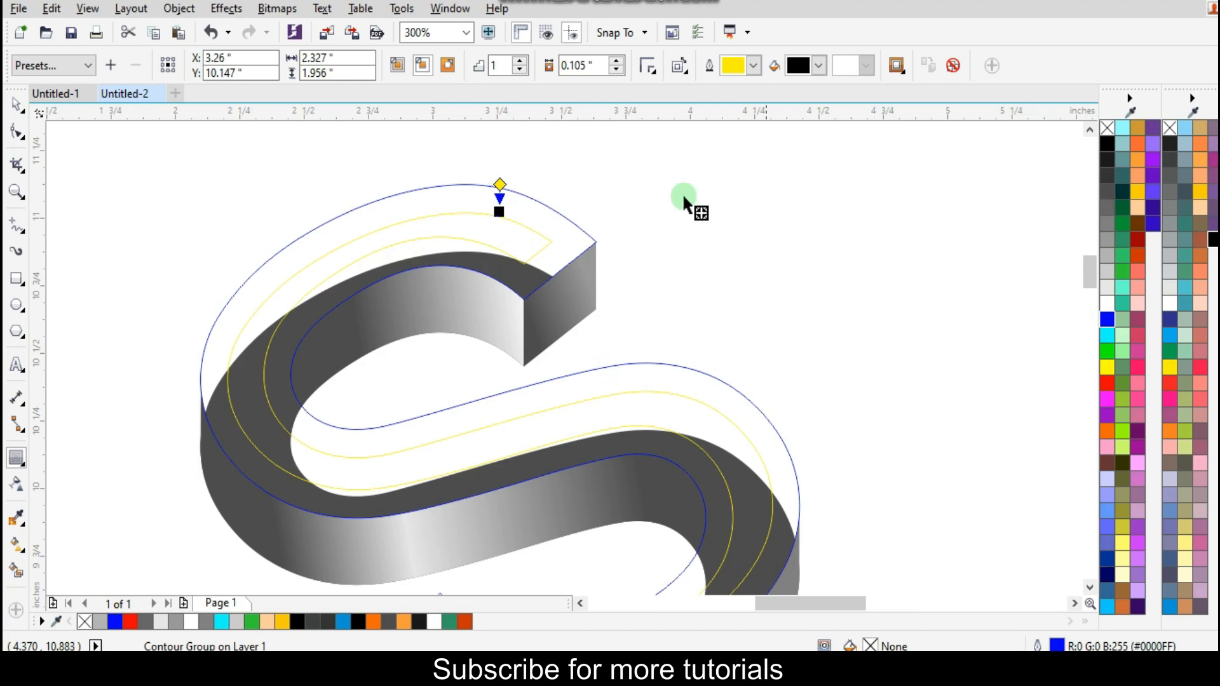
{"action": "left_click", "coordinate": [617, 71]}
{"action": "left_click", "coordinate": [617, 70]}
{"action": "left_click", "coordinate": [617, 71]}
{"action": "left_click", "coordinate": [617, 71]}
{"action": "left_click", "coordinate": [617, 71]}
{"action": "scroll", "coordinate": [516, 196], "scroll_direction": "up", "scroll_amount": 2}
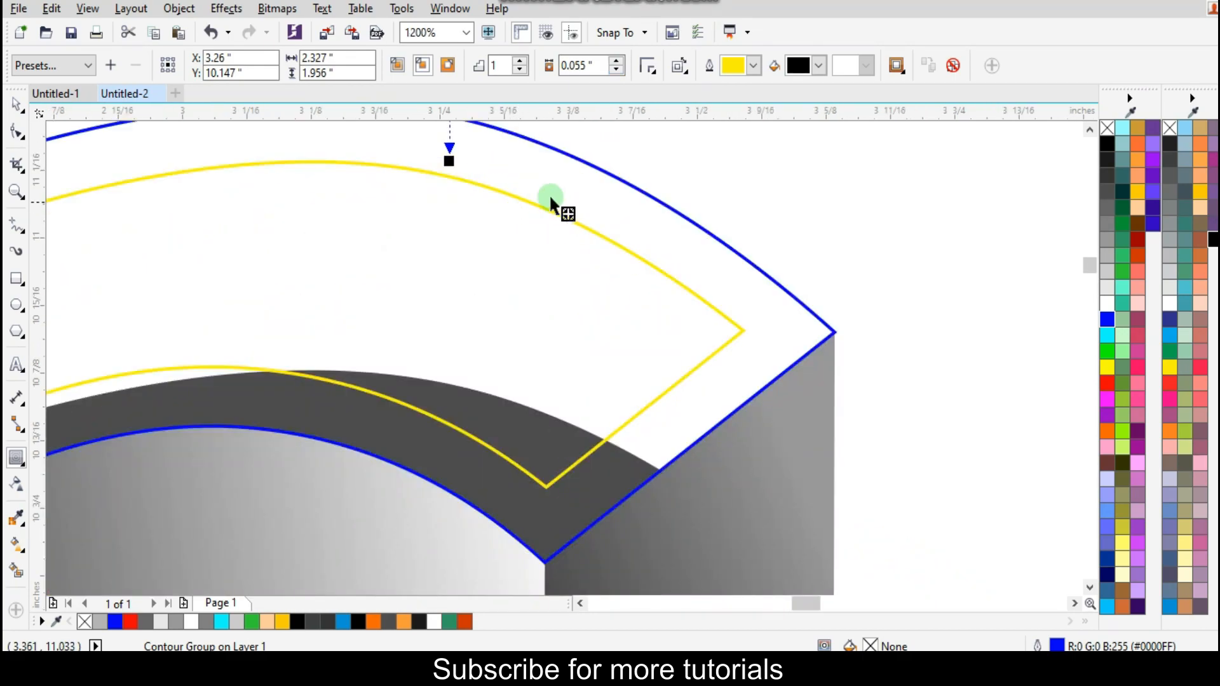
{"action": "left_click", "coordinate": [613, 70]}
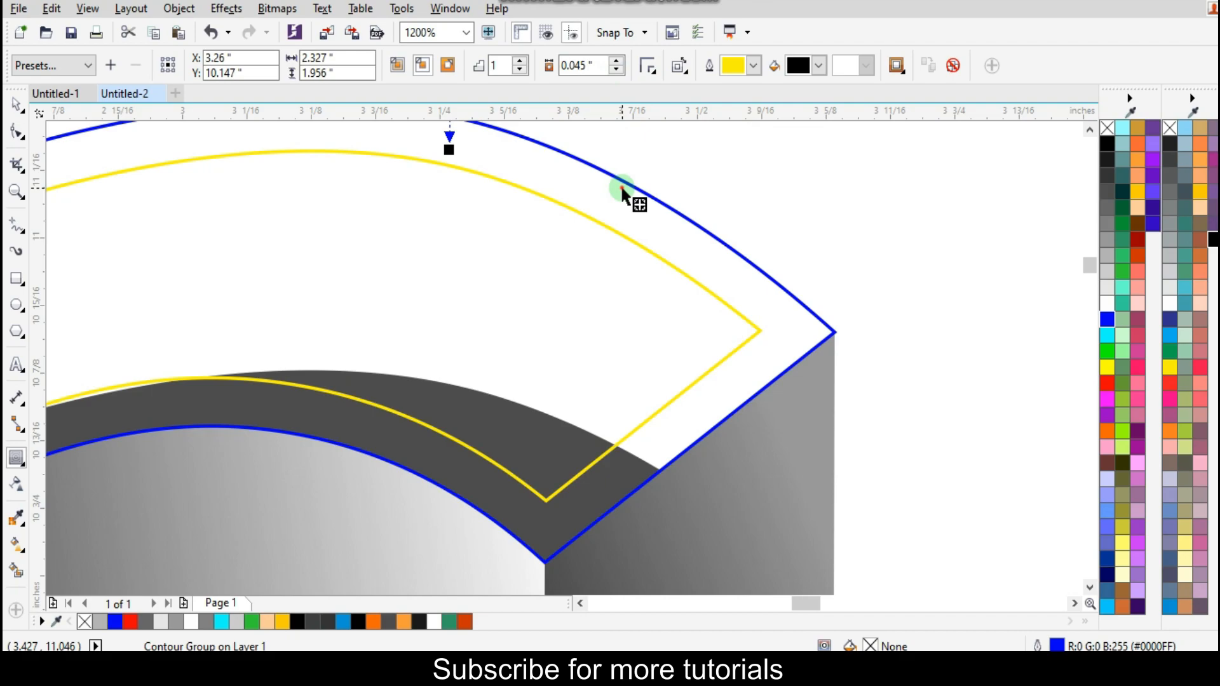
{"action": "scroll", "coordinate": [597, 200], "scroll_direction": "down", "scroll_amount": 2}
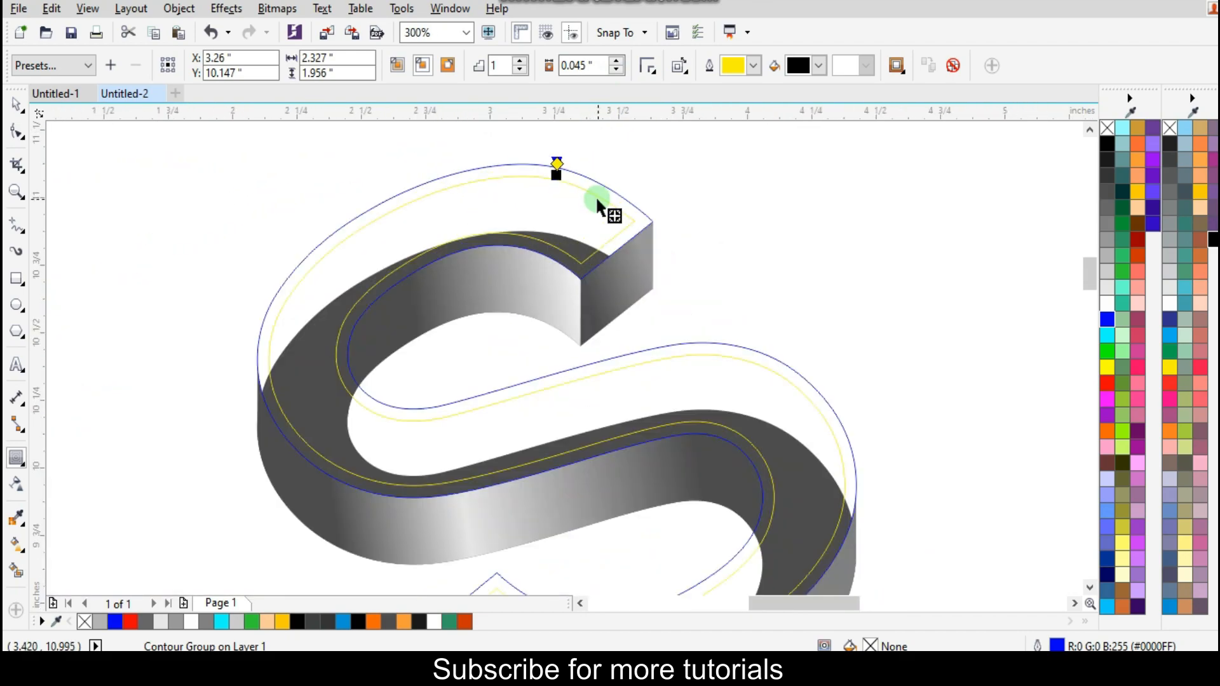
{"action": "scroll", "coordinate": [596, 201], "scroll_direction": "down", "scroll_amount": 1}
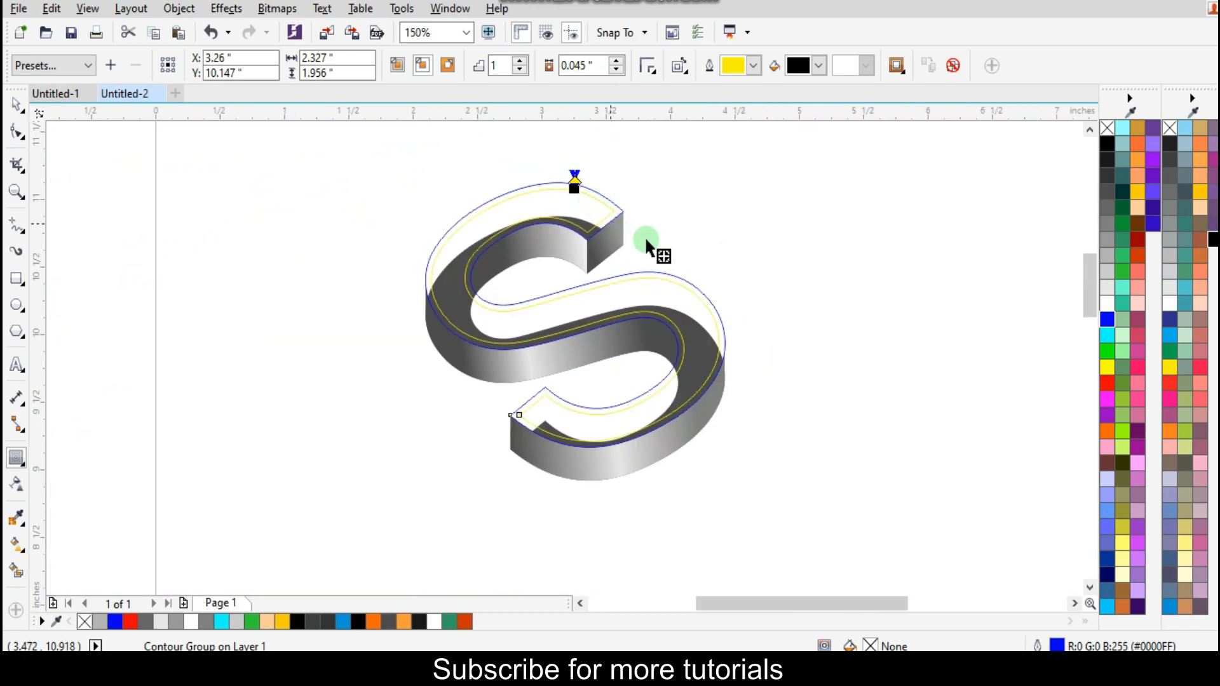
Fill the contoured front face of the S with blue and keep the contour group selected.
{"action": "left_click", "coordinate": [14, 104]}
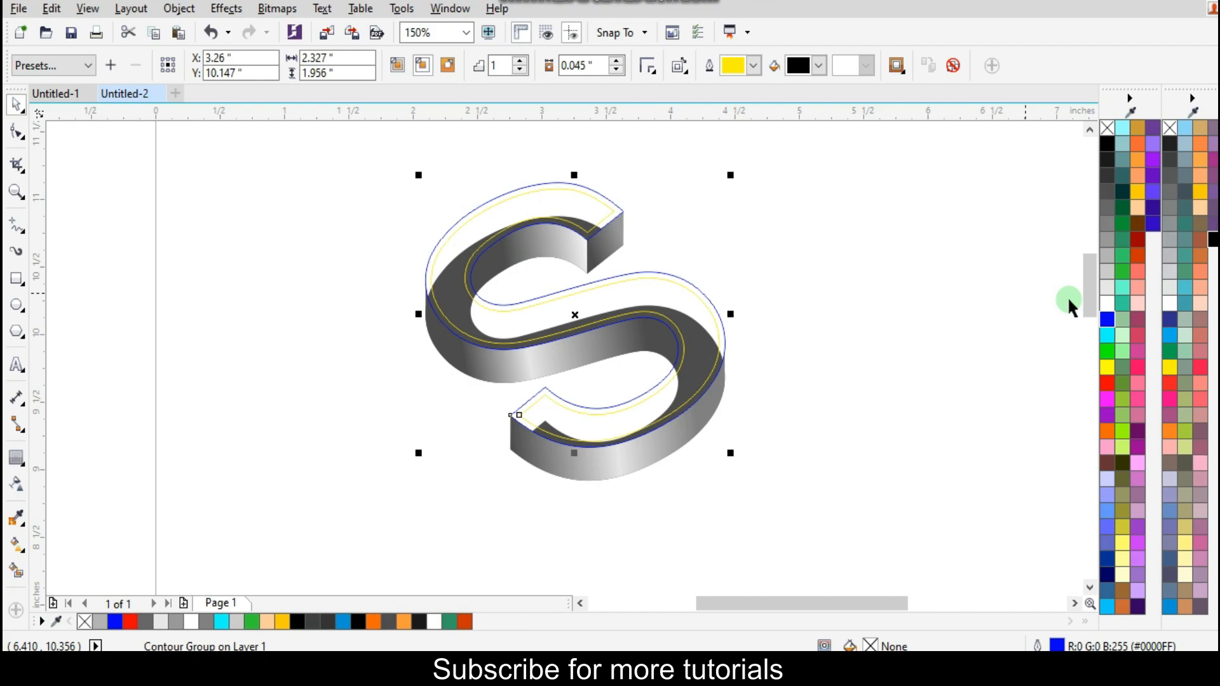
{"action": "left_click", "coordinate": [1107, 320]}
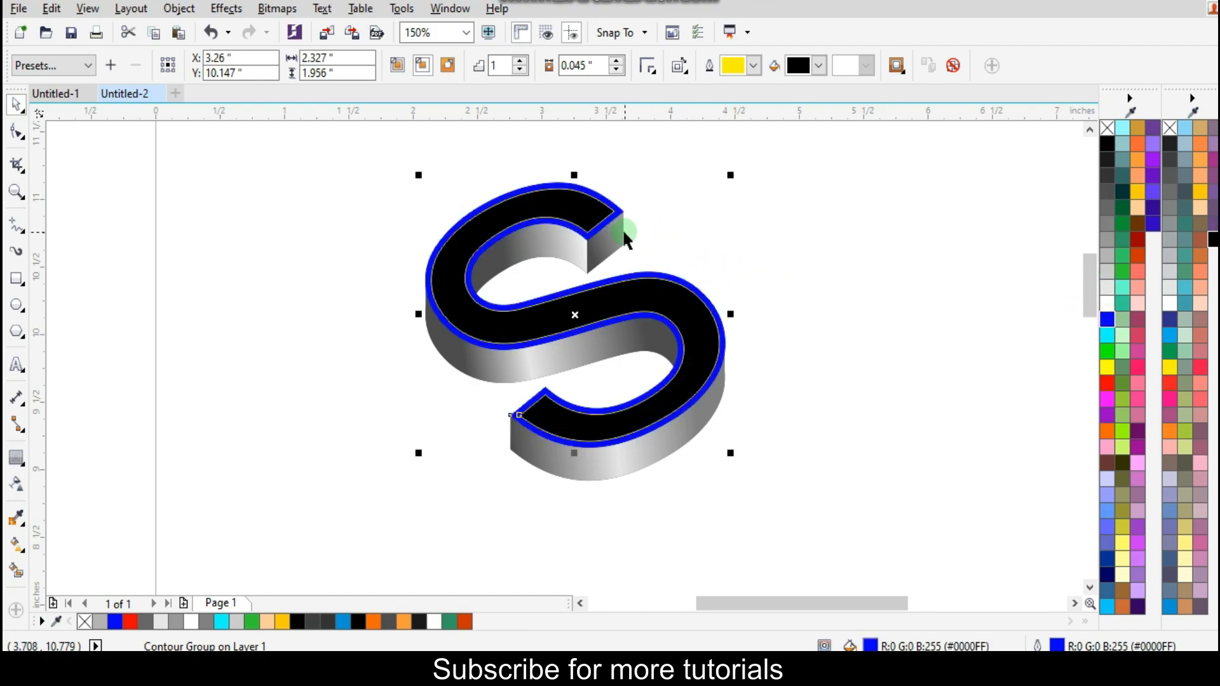
{"action": "scroll", "coordinate": [601, 227], "scroll_direction": "up", "scroll_amount": 1}
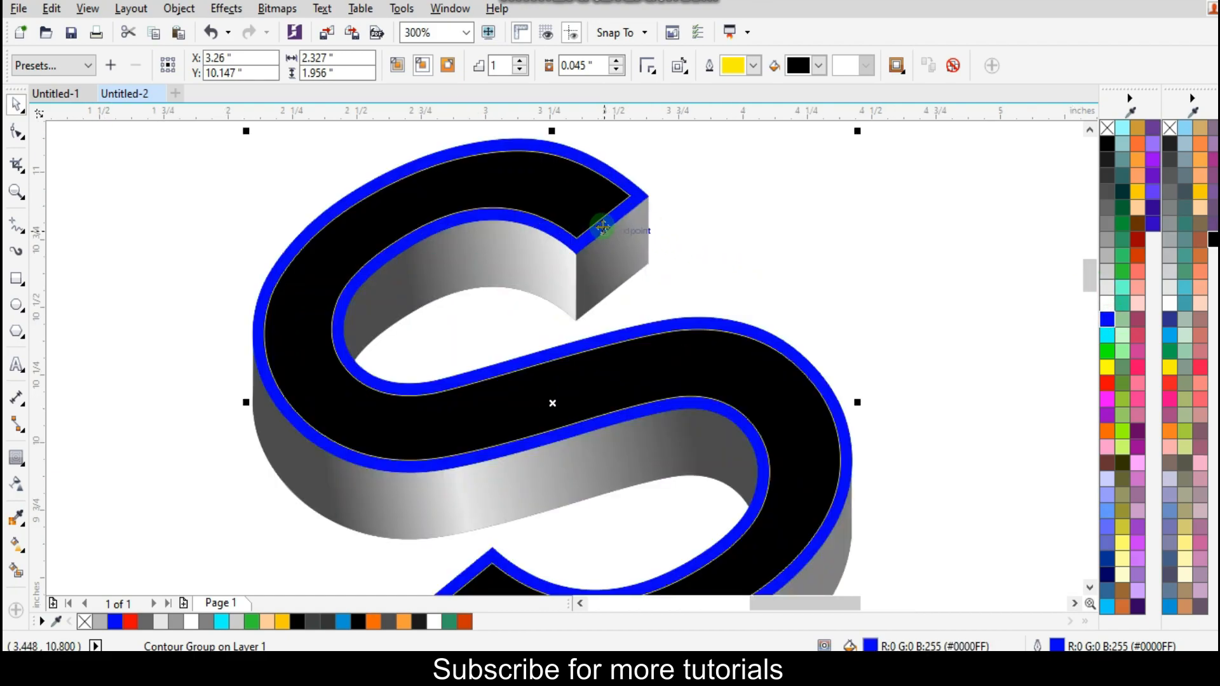
{"action": "left_click", "coordinate": [748, 240]}
{"action": "left_click", "coordinate": [594, 203]}
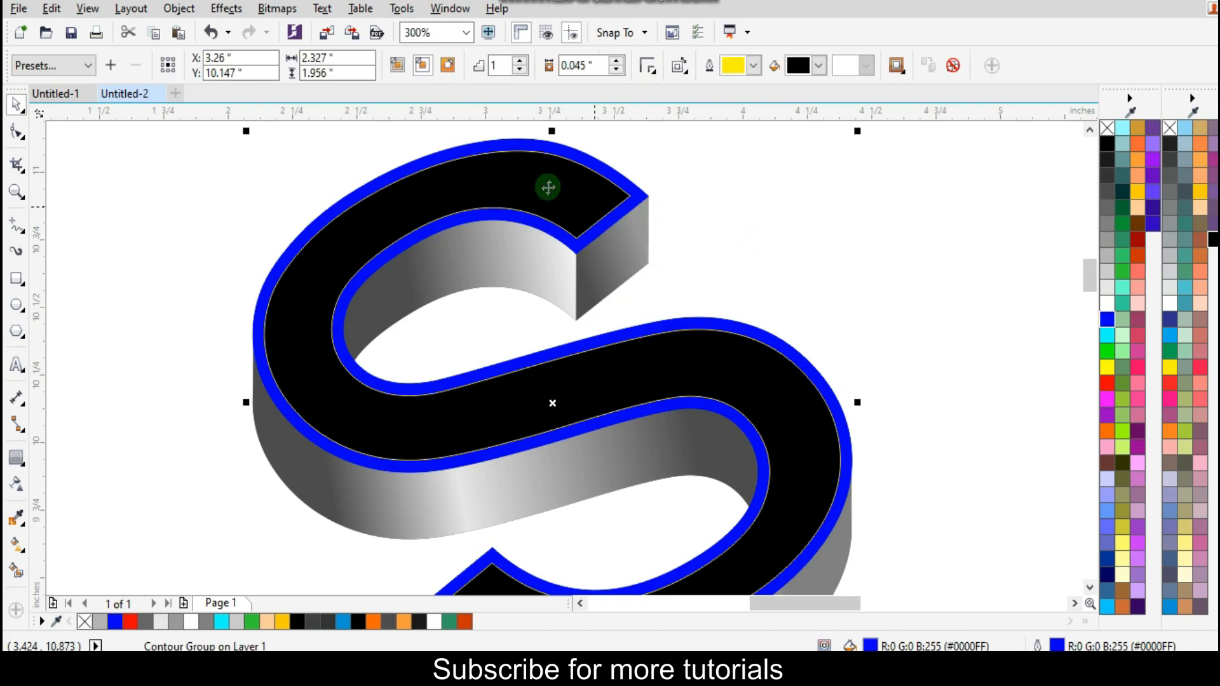
Break the S's contour group apart and fill its inner front face with blue.
{"action": "left_click", "coordinate": [180, 8]}
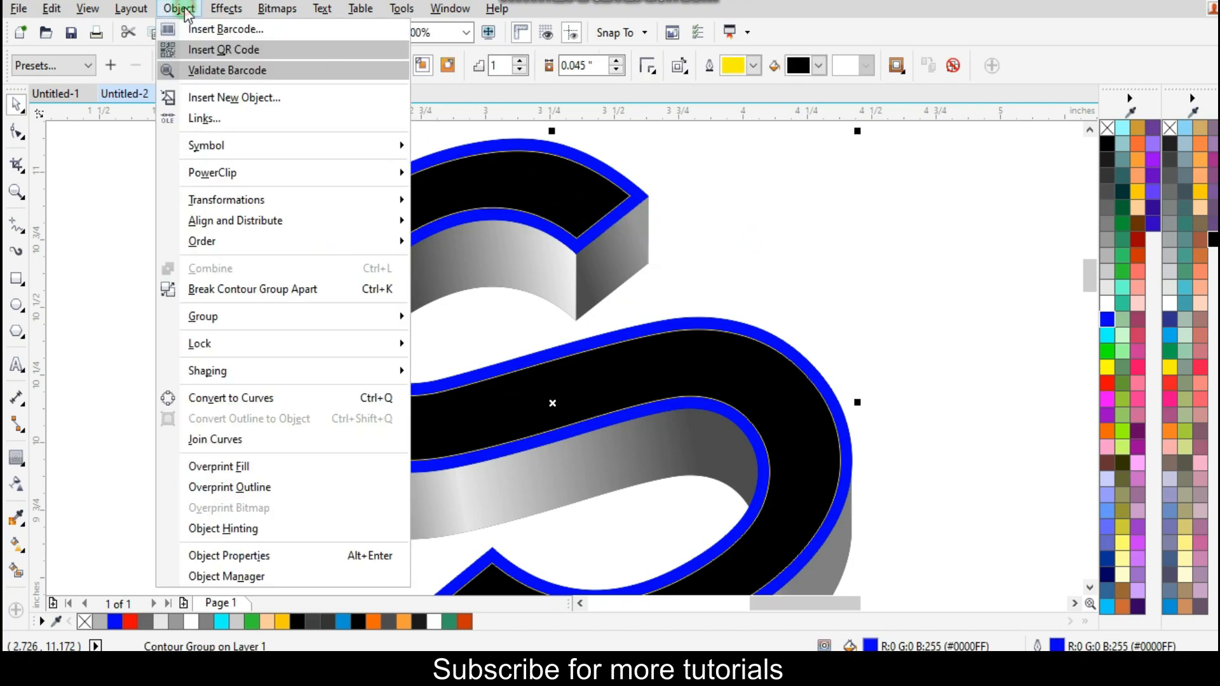
{"action": "left_click", "coordinate": [340, 294]}
{"action": "left_click", "coordinate": [608, 200]}
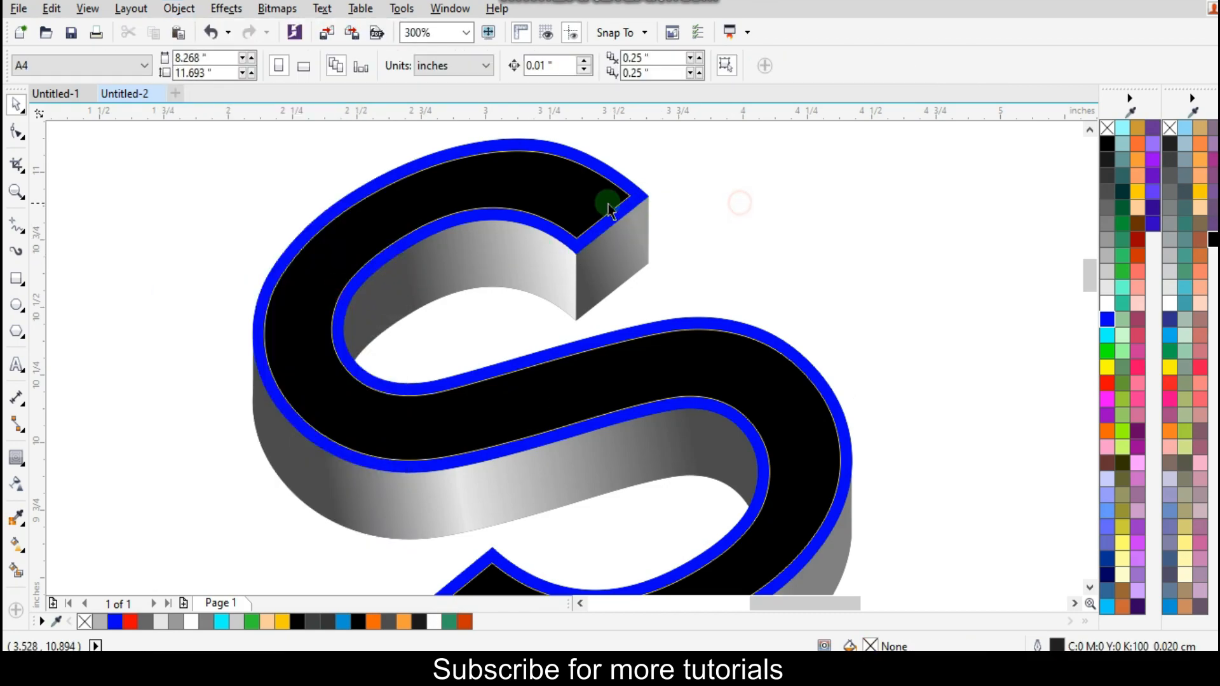
{"action": "left_click", "coordinate": [1107, 320]}
{"action": "left_click", "coordinate": [909, 305]}
Fill the front face's border with light gray (#CCCCCC) and remove the outlines from all parts of the S.
{"action": "left_click", "coordinate": [601, 231]}
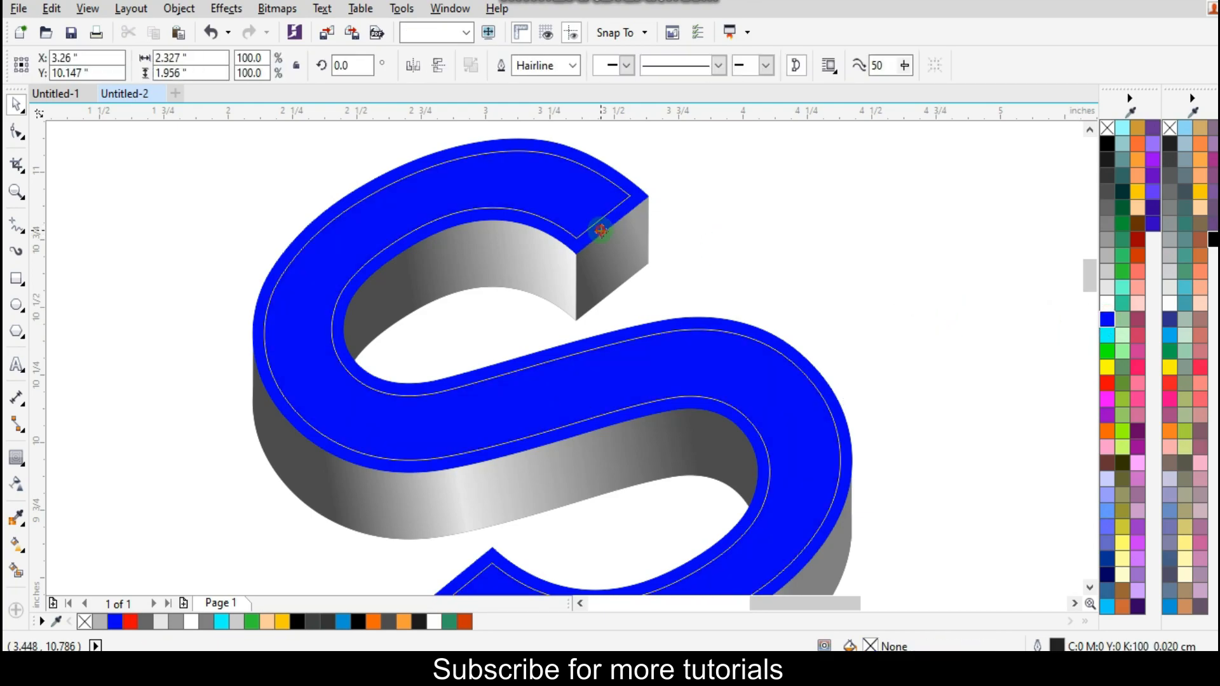
{"action": "left_click", "coordinate": [1107, 272]}
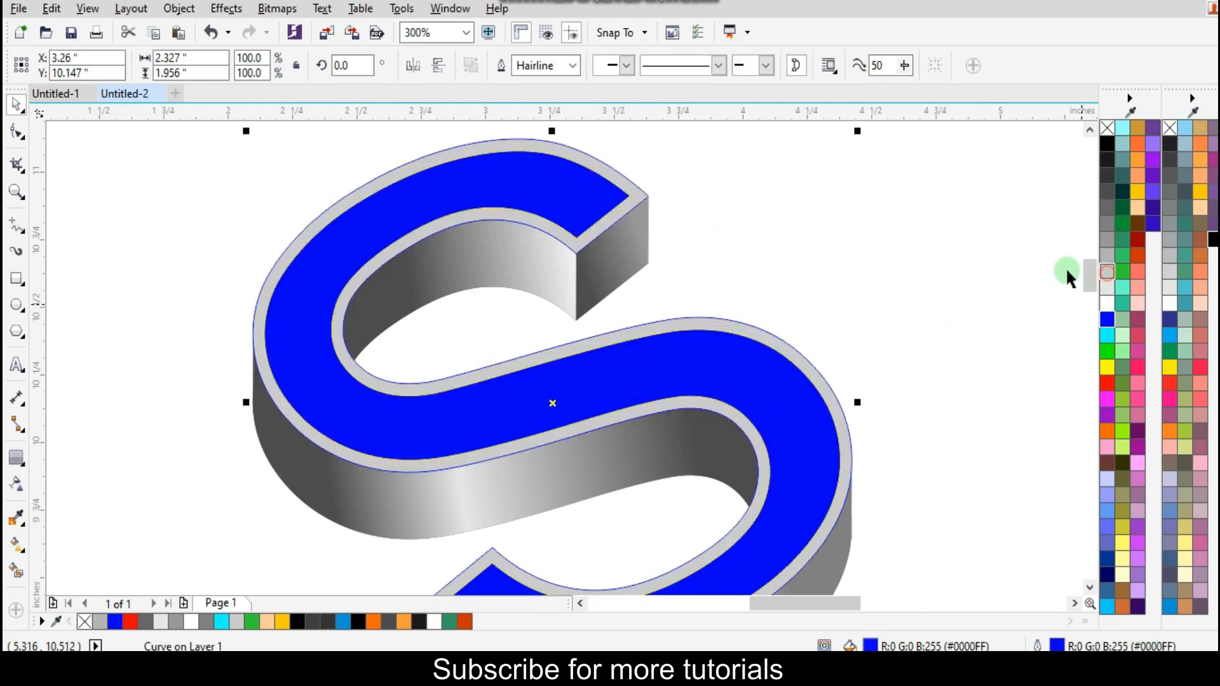
{"action": "scroll", "coordinate": [422, 234], "scroll_direction": "down", "scroll_amount": 2}
{"action": "left_click_drag", "start_coordinate": [703, 161], "coordinate": [296, 506]}
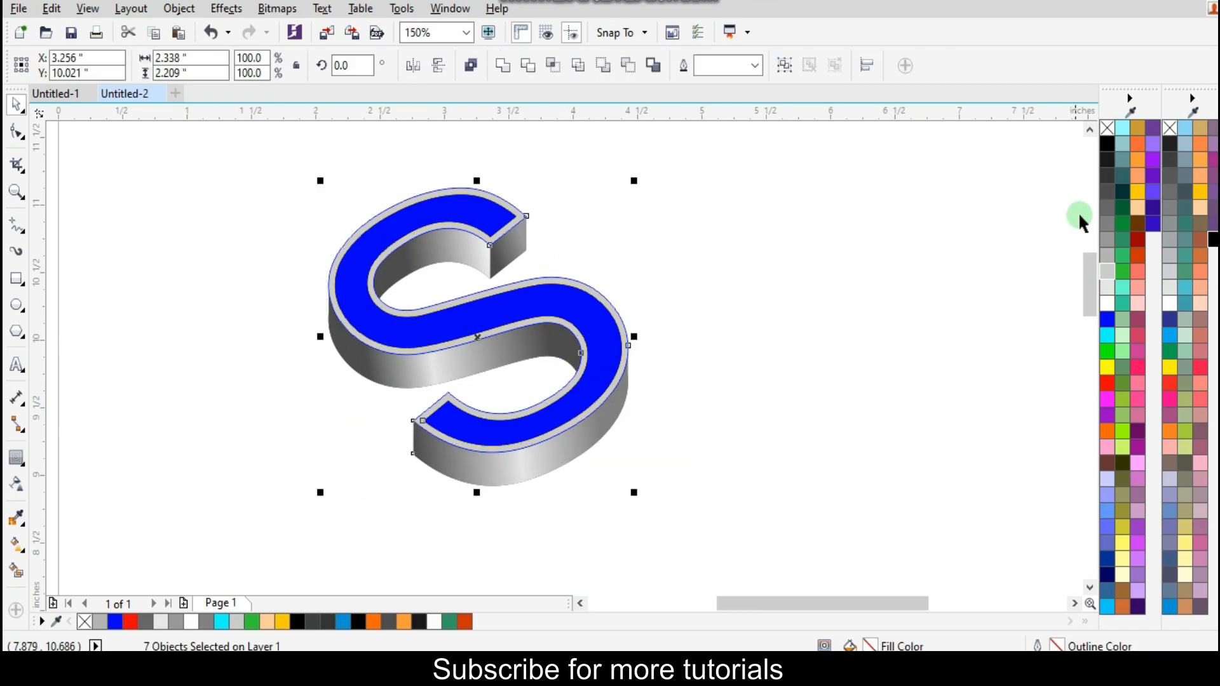
{"action": "right_click", "coordinate": [1107, 129]}
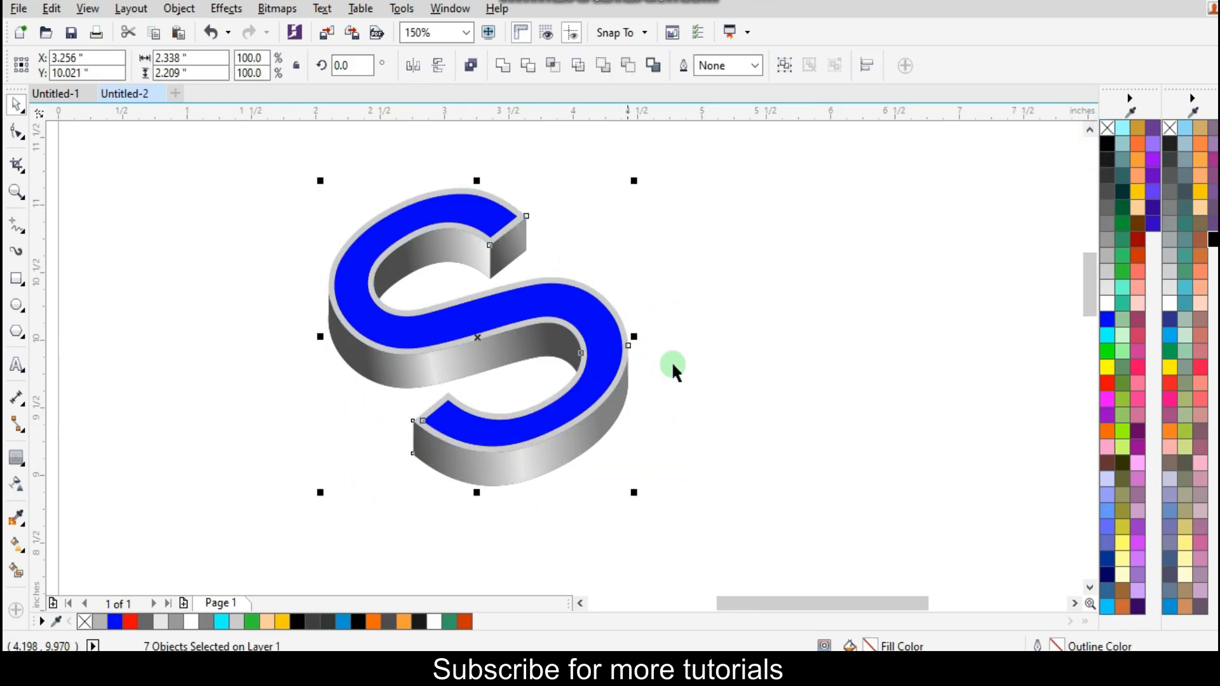
{"action": "left_click", "coordinate": [685, 368]}
Try white for the front face's border, settling on a very light gray fill (#E6E6E6).
{"action": "left_click", "coordinate": [631, 374]}
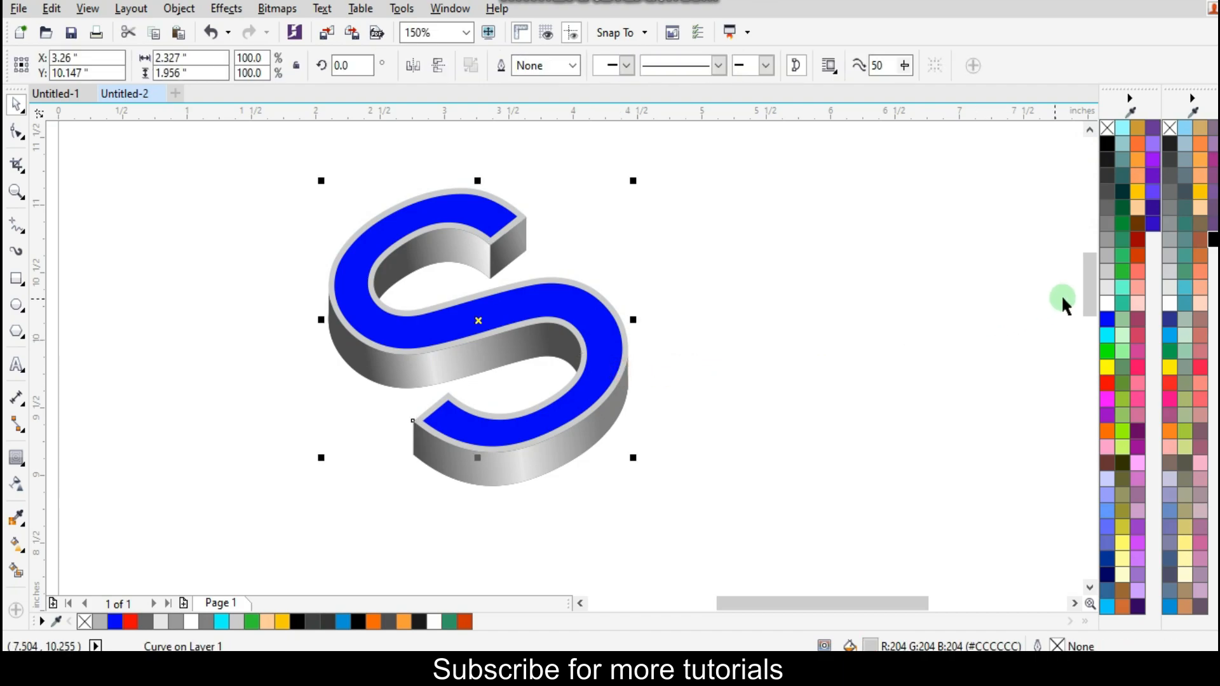
{"action": "left_click", "coordinate": [1107, 303]}
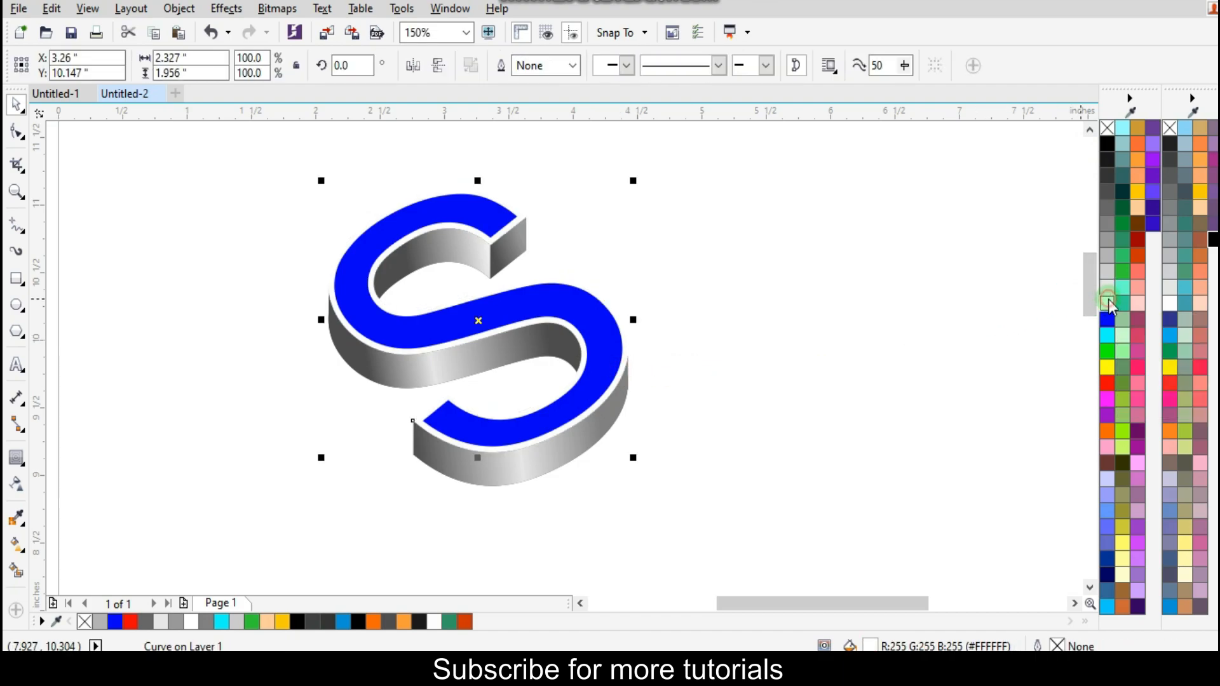
{"action": "left_click", "coordinate": [1106, 288]}
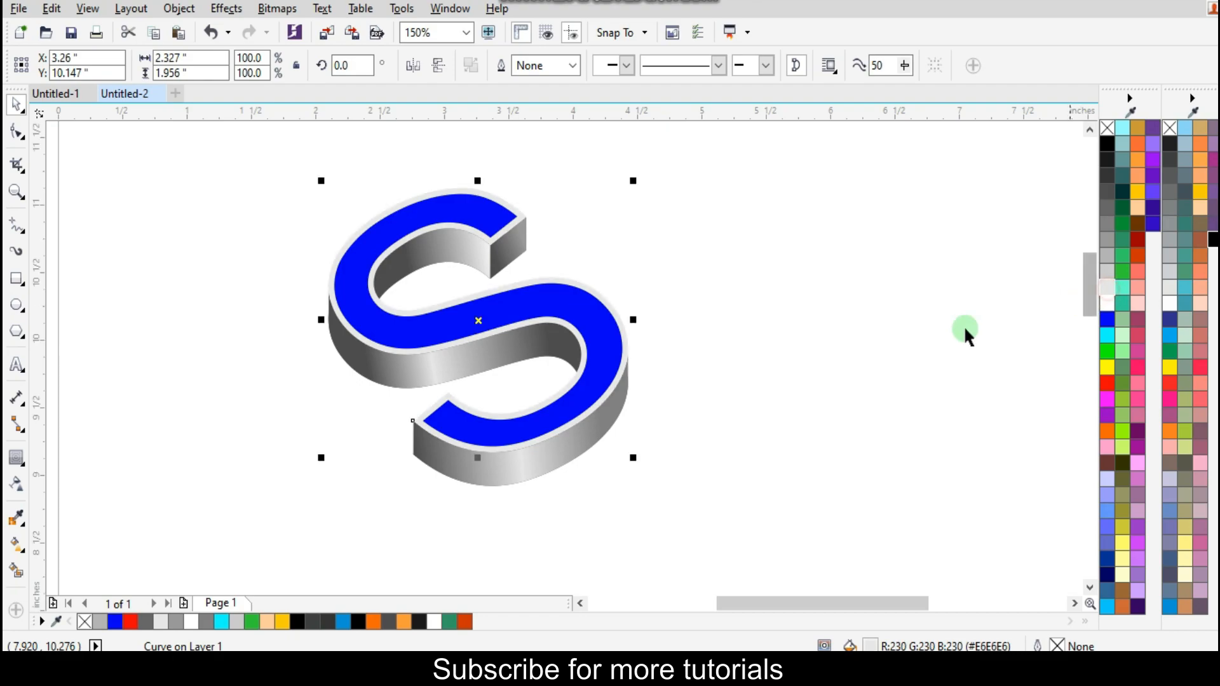
{"action": "left_click", "coordinate": [762, 360]}
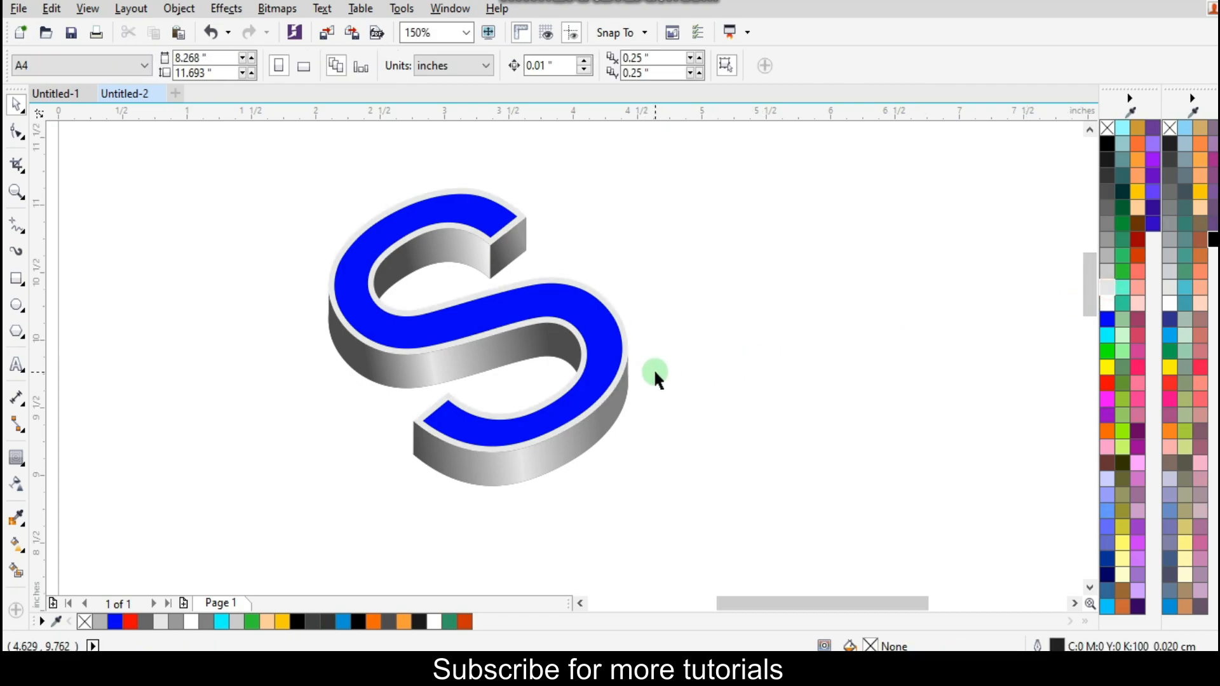
Select all parts of the S and squash them vertically to a height of about 1.84 inches.
{"action": "scroll", "coordinate": [608, 341], "scroll_direction": "up", "scroll_amount": 1}
{"action": "left_click", "coordinate": [609, 340]}
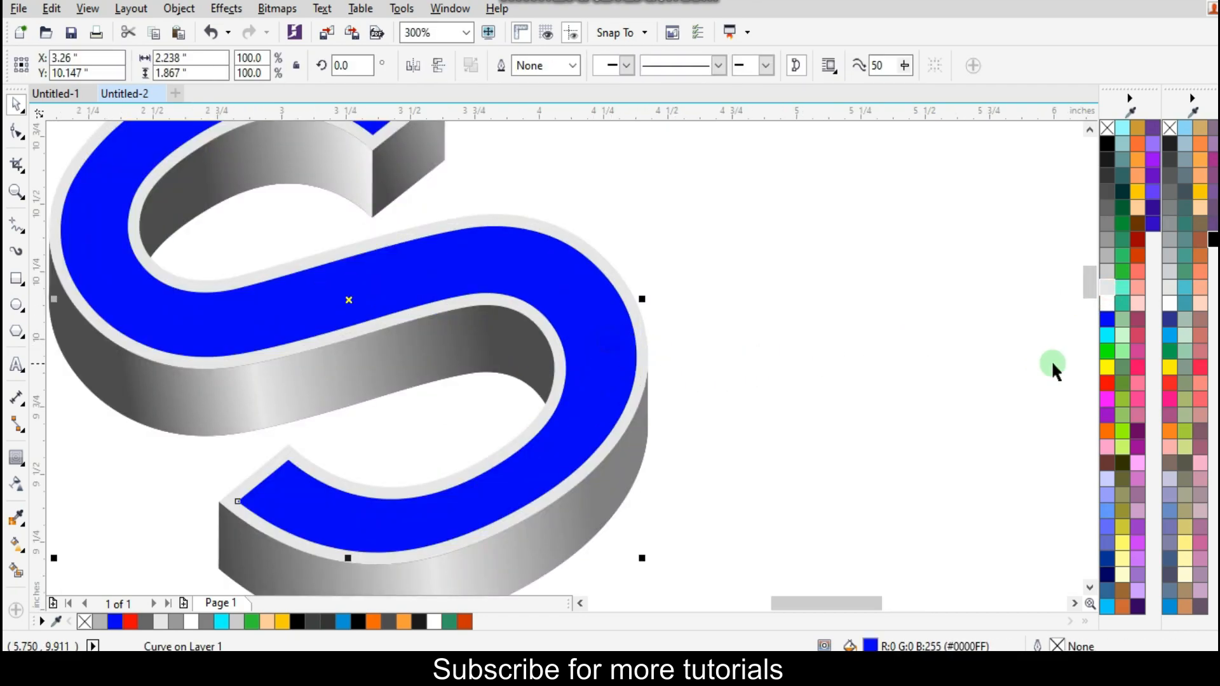
{"action": "scroll", "coordinate": [608, 404], "scroll_direction": "down", "scroll_amount": 1}
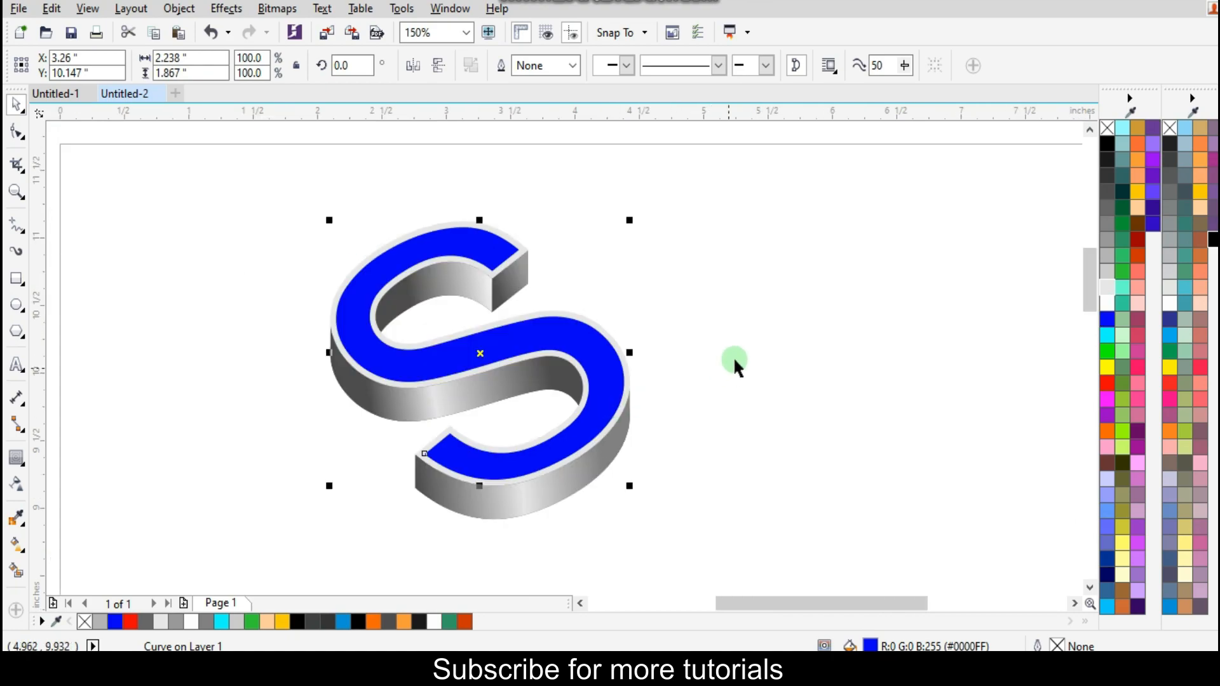
{"action": "left_click", "coordinate": [735, 357]}
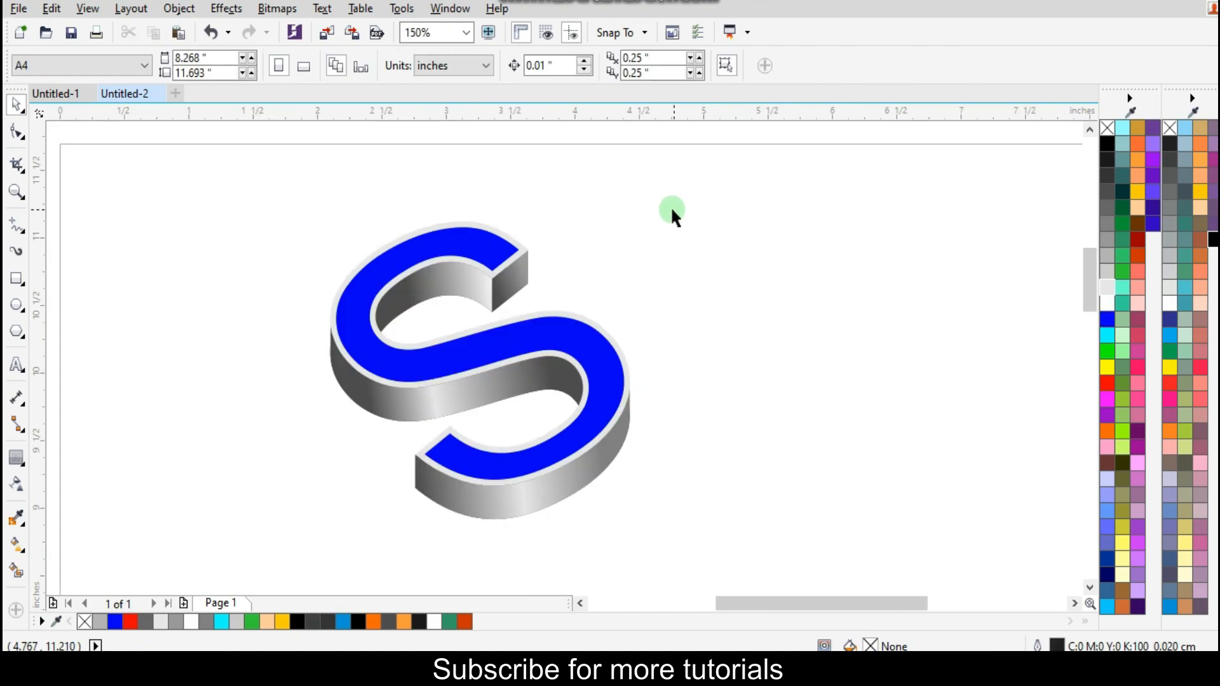
{"action": "left_click_drag", "start_coordinate": [670, 188], "coordinate": [448, 428]}
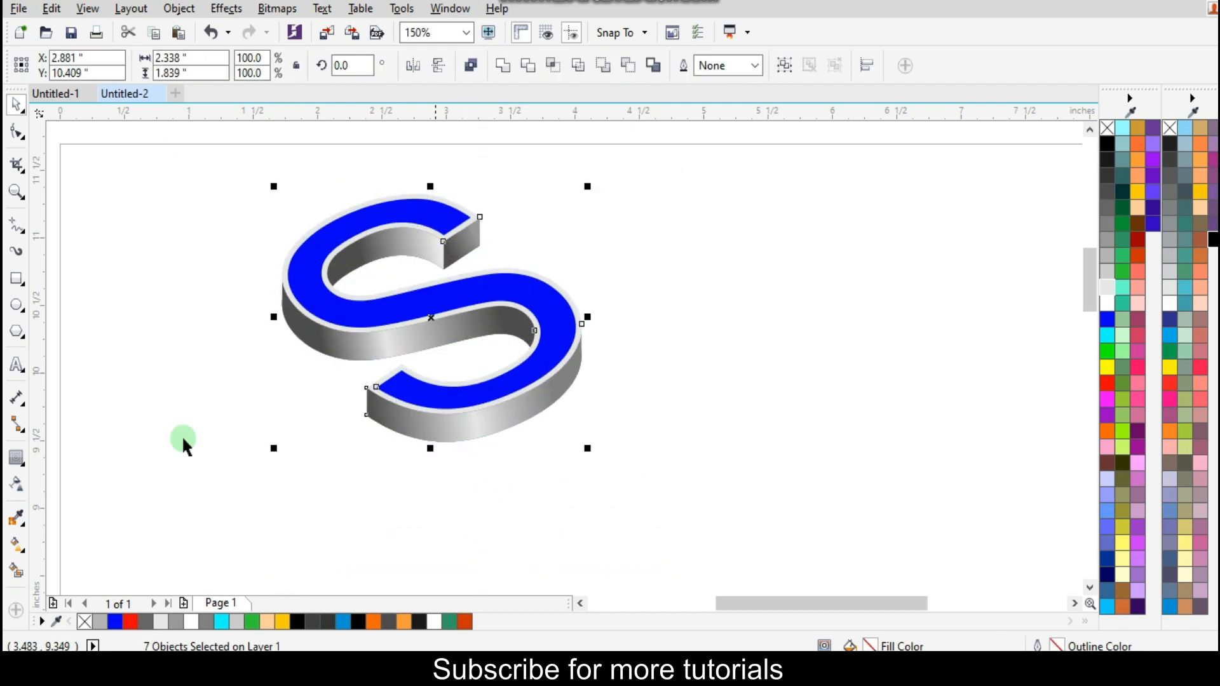
Add a drop shadow below the S, offset about -0.062" horizontally and -0.421" vertically, with an opacity of 30.
{"action": "left_click", "coordinate": [26, 467]}
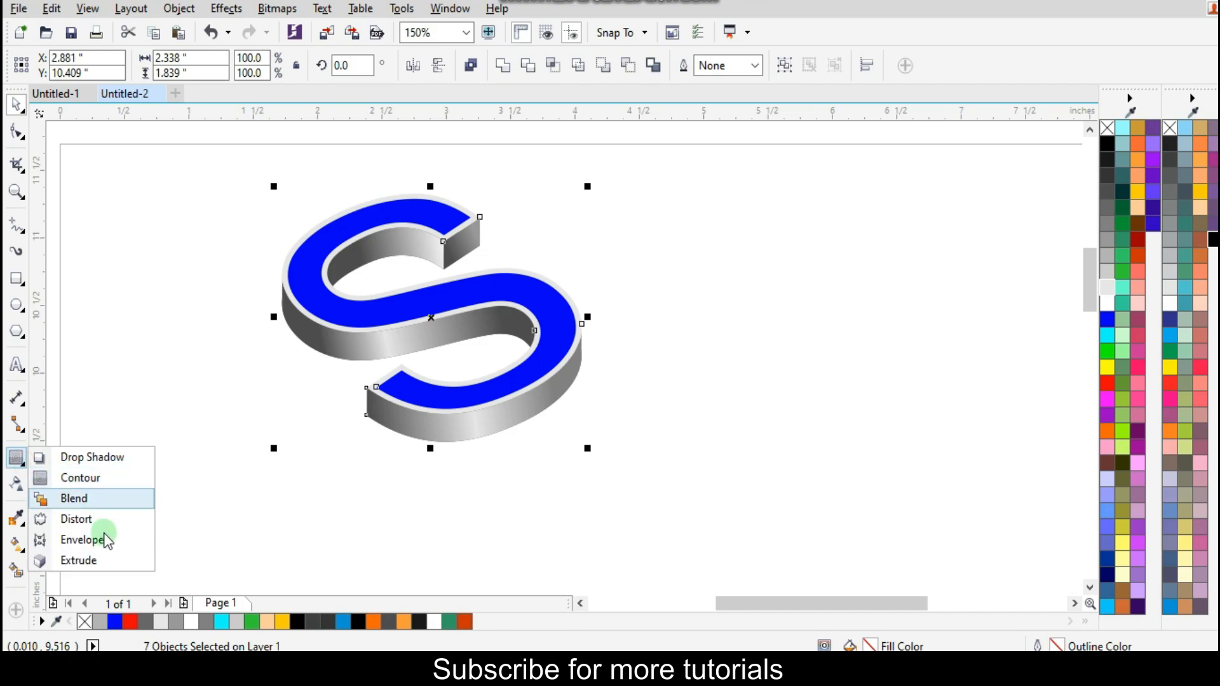
{"action": "left_click", "coordinate": [114, 458]}
{"action": "left_click_drag", "start_coordinate": [405, 315], "coordinate": [405, 507]}
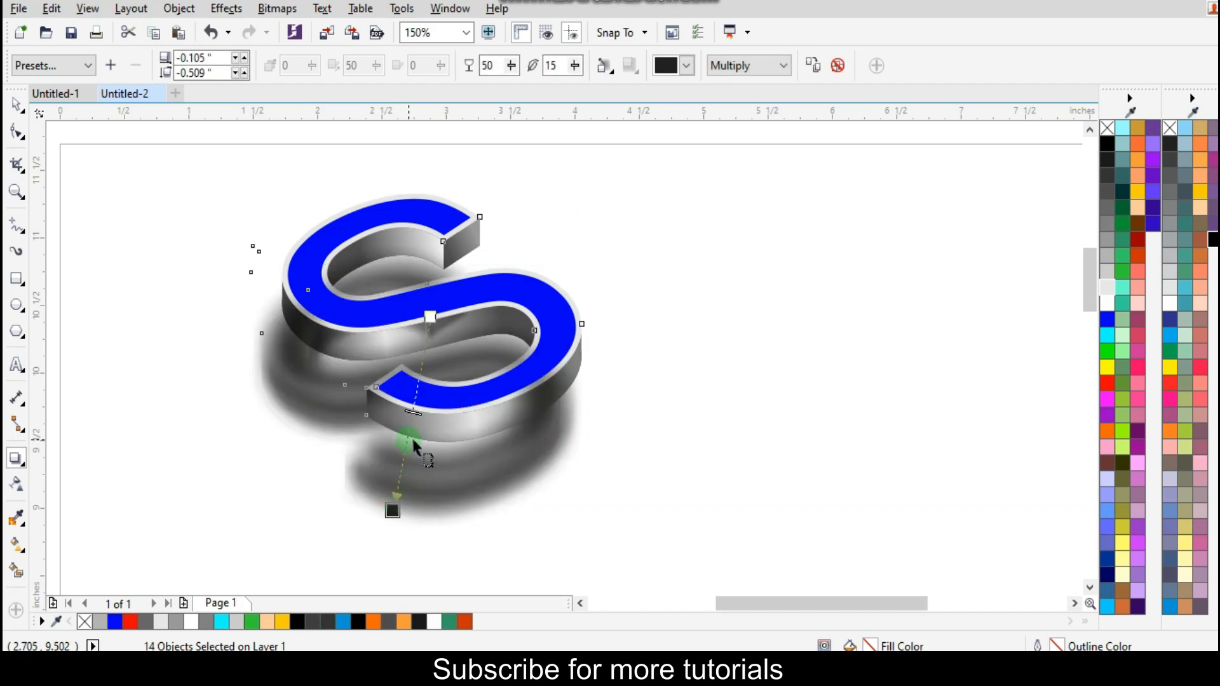
{"action": "left_click_drag", "start_coordinate": [399, 505], "coordinate": [404, 499]}
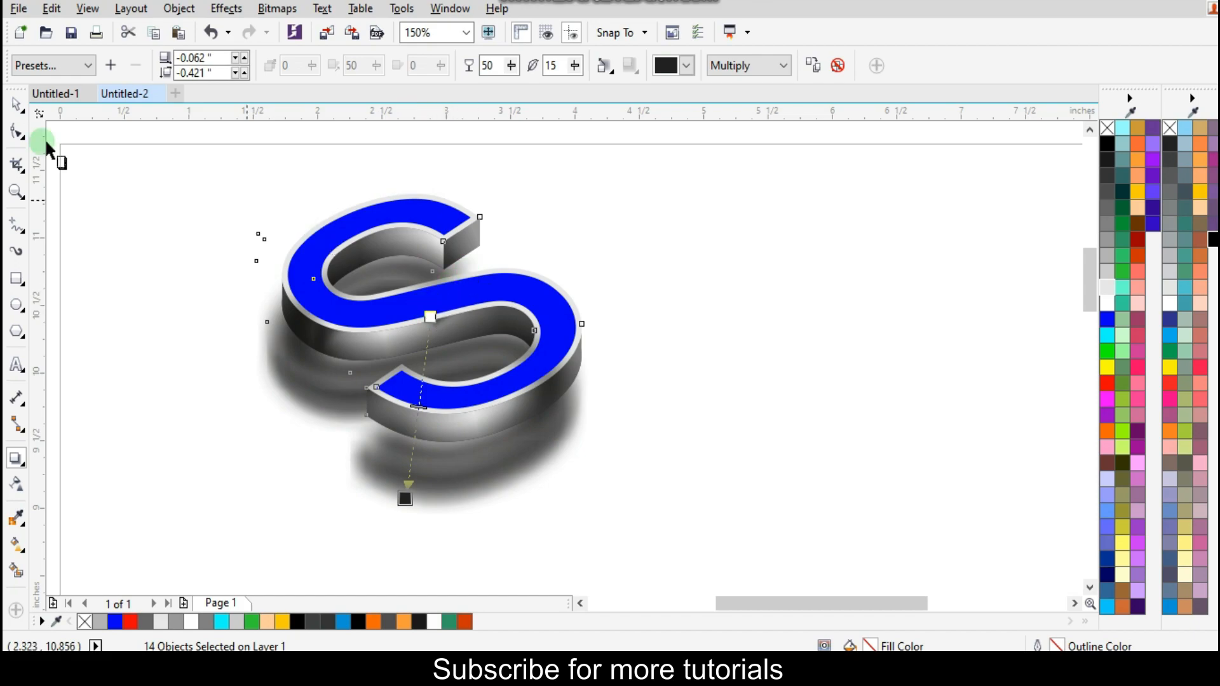
{"action": "left_click", "coordinate": [492, 65]}
{"action": "type", "text": "30"}
{"action": "key", "text": "Return"}
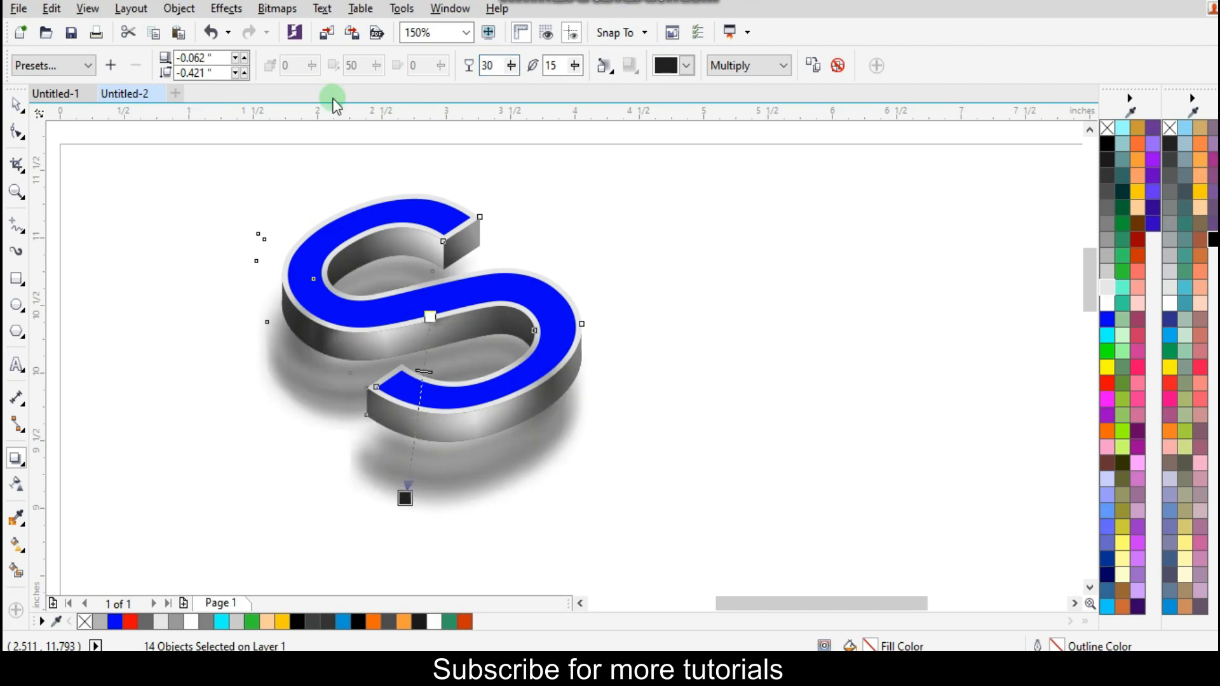
Break the drop shadows apart from all the selected parts of the S.
{"action": "left_click", "coordinate": [17, 106]}
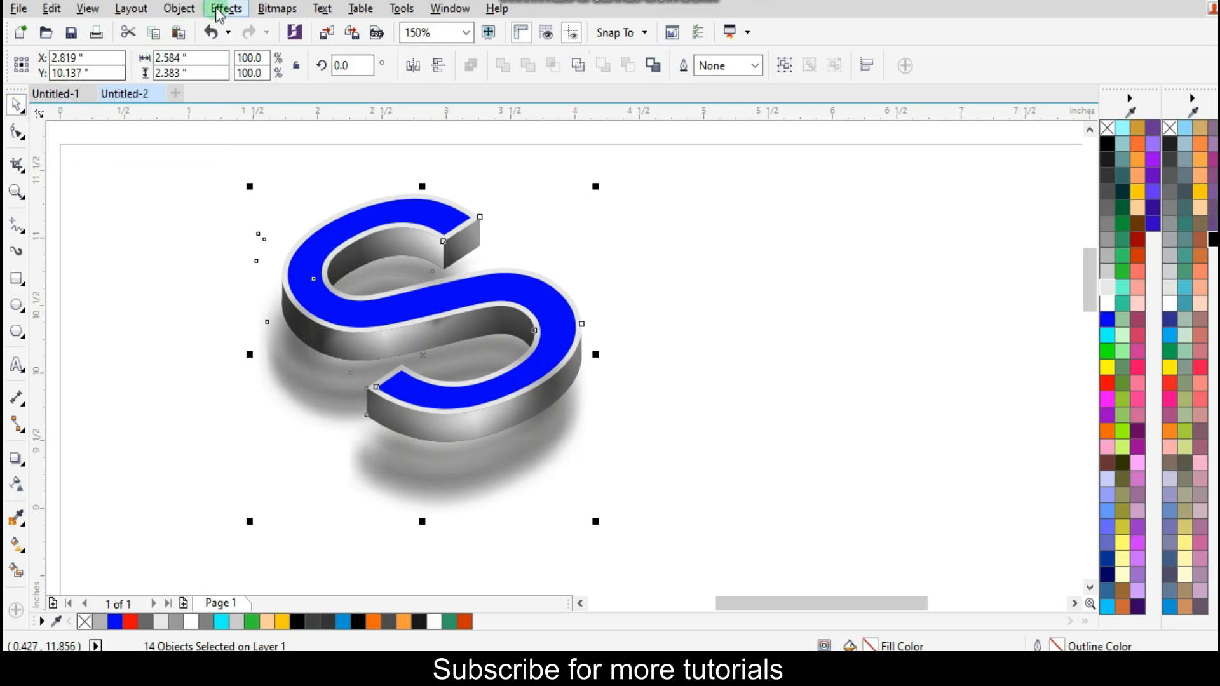
{"action": "left_click", "coordinate": [179, 8]}
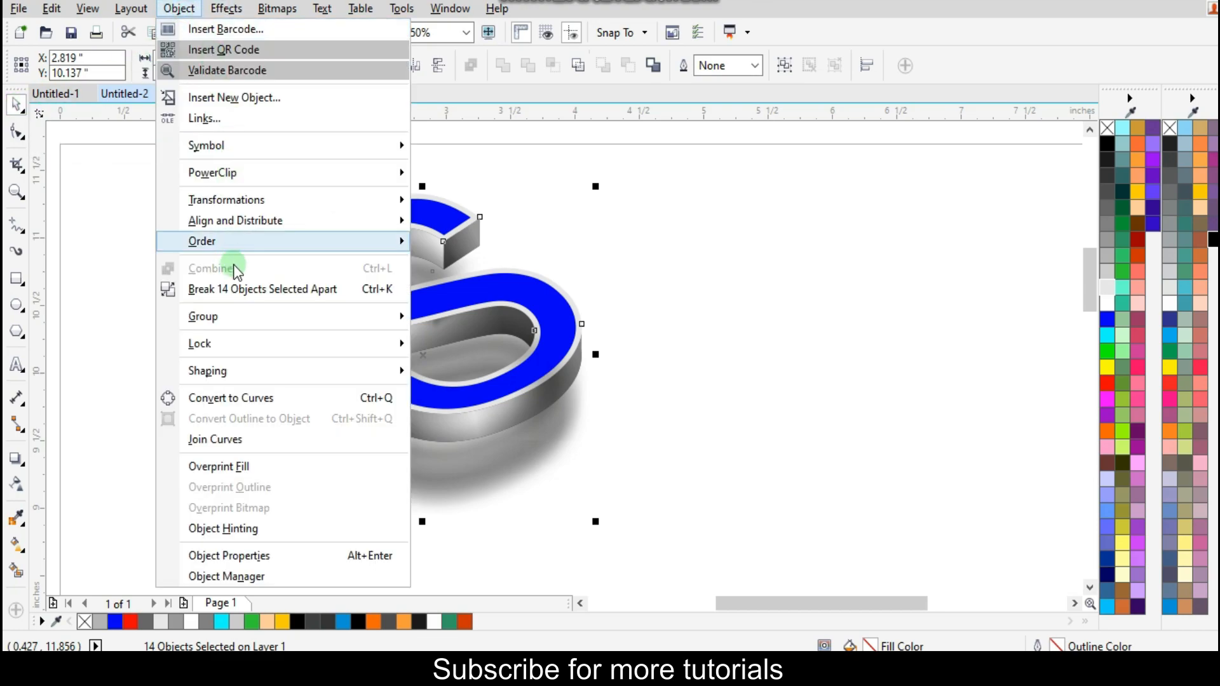
{"action": "left_click", "coordinate": [273, 291]}
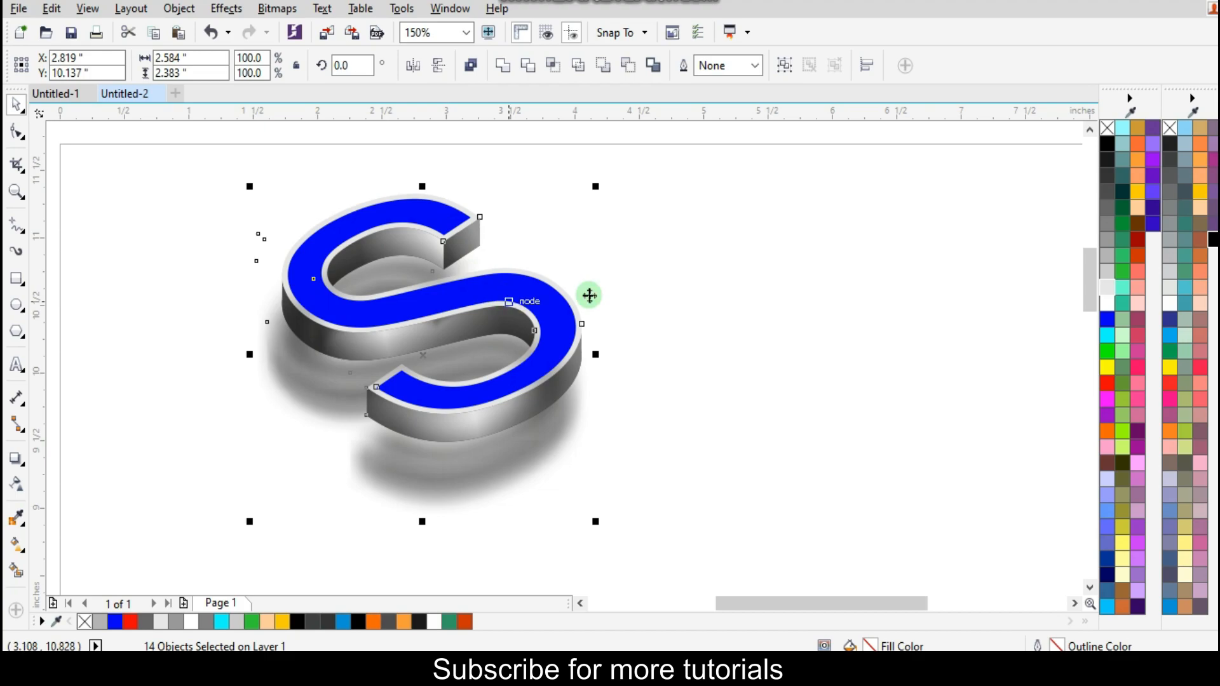
{"action": "left_click", "coordinate": [638, 291]}
Squash a wide detached shadow to about 1.275 inches high and bring the parts of the S in front of the shadows.
{"action": "left_click", "coordinate": [498, 441]}
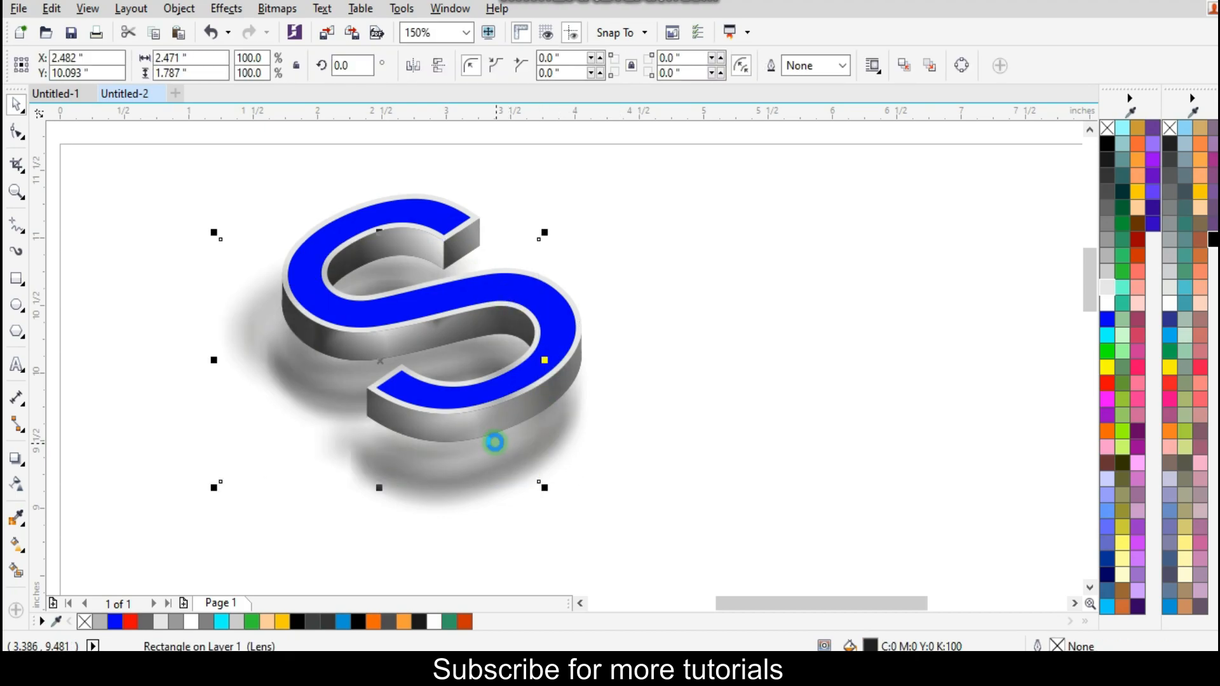
{"action": "left_click_drag", "start_coordinate": [424, 233], "coordinate": [425, 302]}
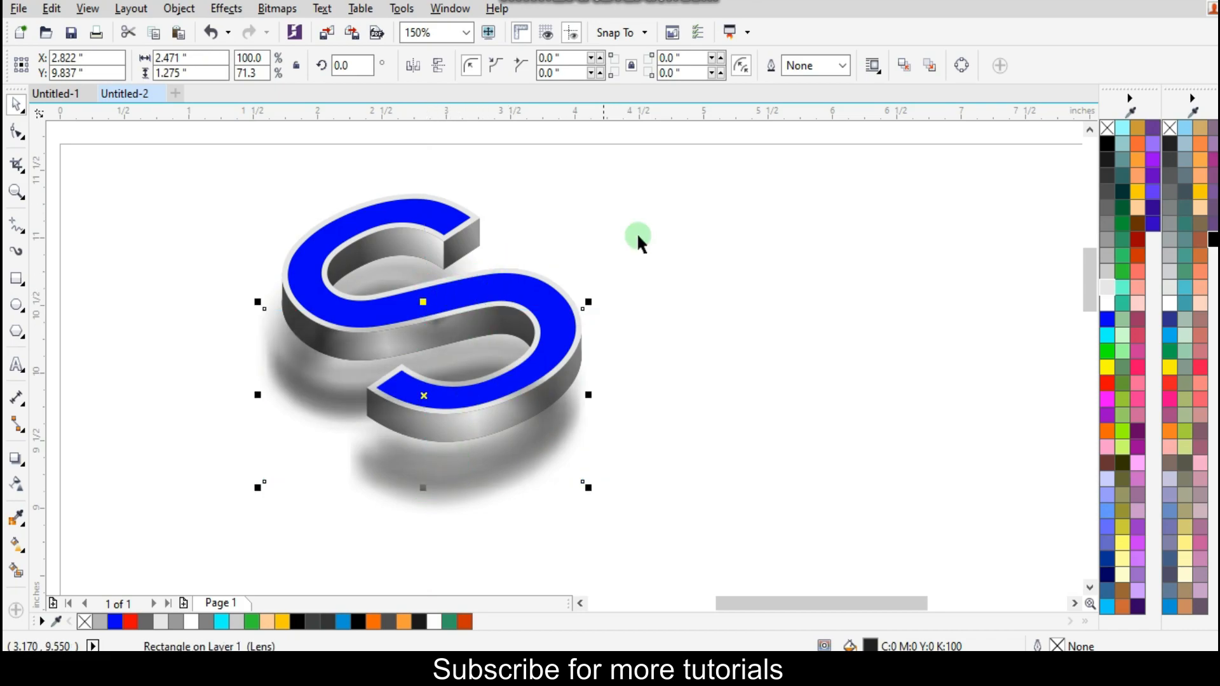
{"action": "left_click_drag", "start_coordinate": [695, 172], "coordinate": [153, 467]}
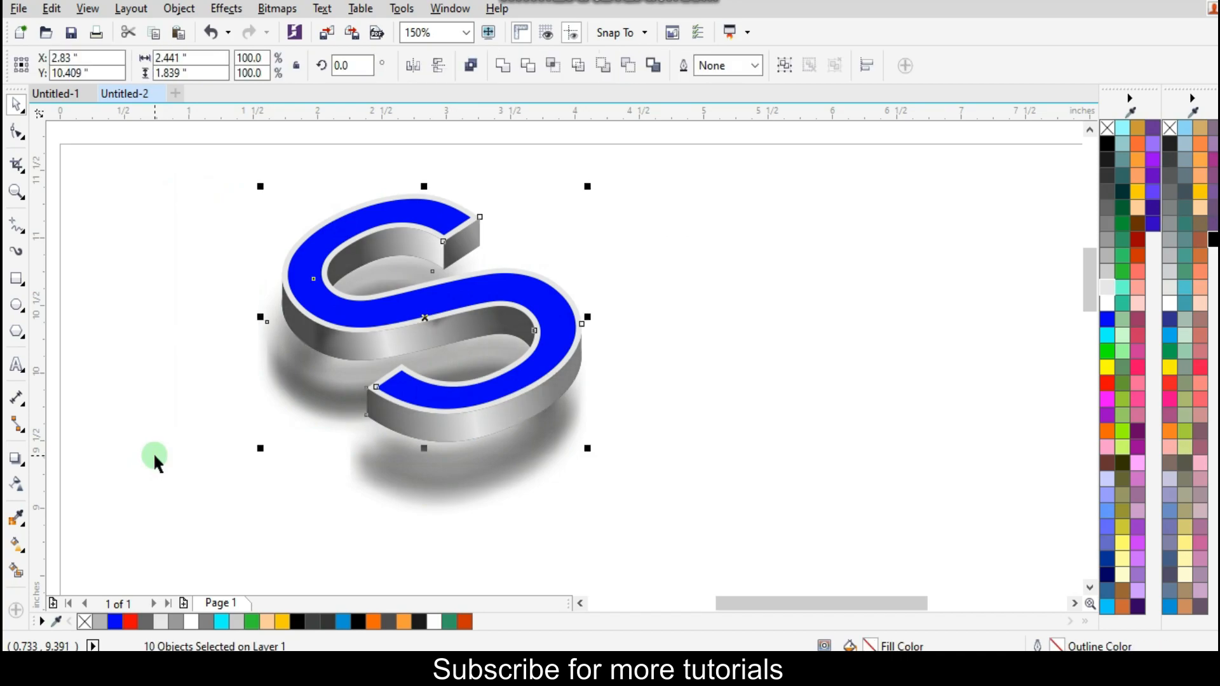
{"action": "left_click", "coordinate": [646, 497]}
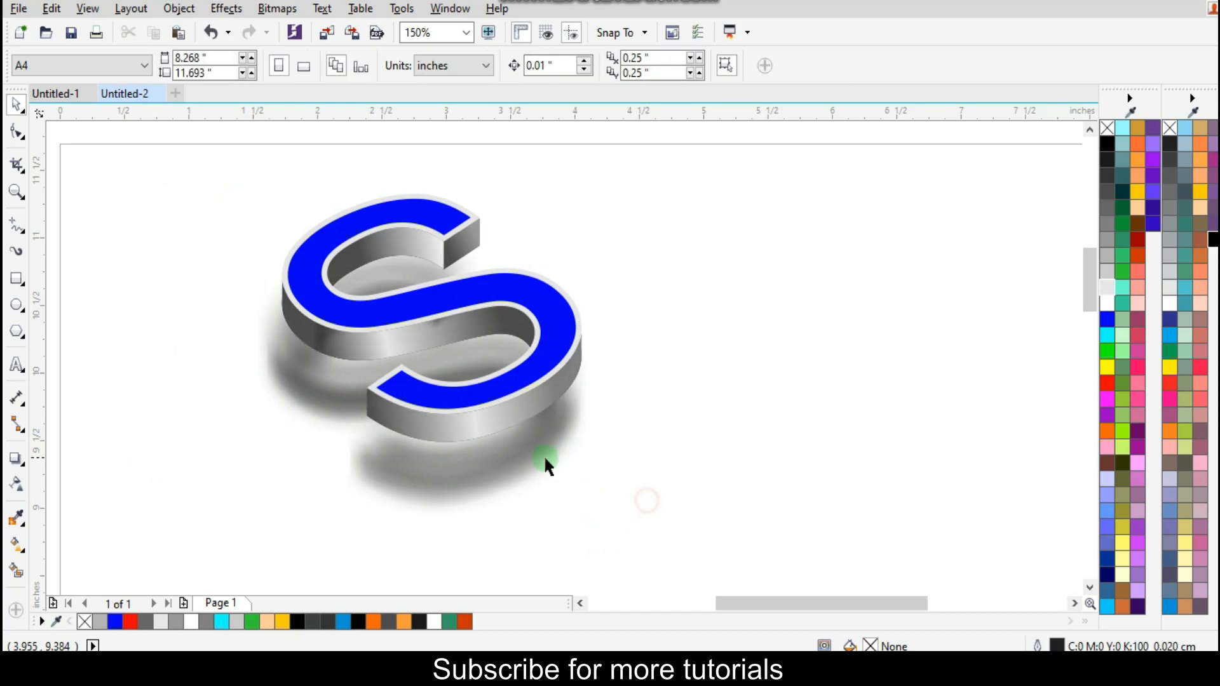
Delete the two widest detached shadow pieces, keeping the soft shadows under the S's lower and middle curves.
{"action": "left_click", "coordinate": [532, 456]}
{"action": "left_click", "coordinate": [415, 318]}
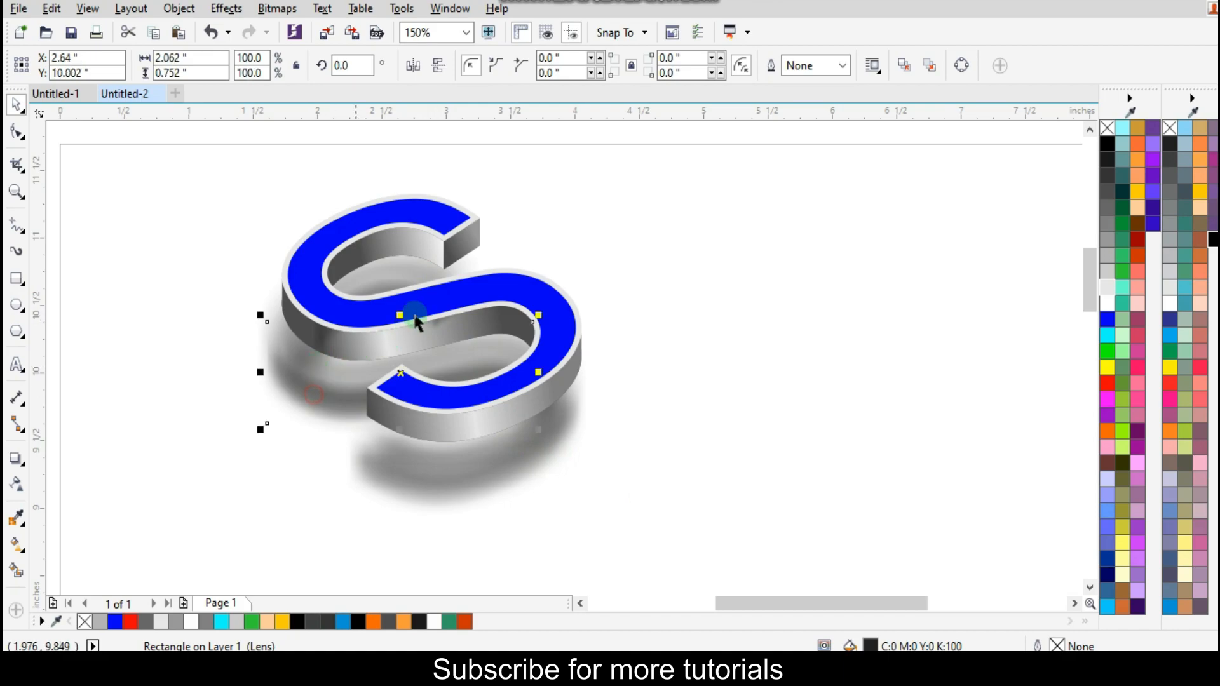
{"action": "left_click", "coordinate": [449, 483]}
{"action": "left_click_drag", "start_coordinate": [425, 309], "coordinate": [426, 376]}
{"action": "left_click", "coordinate": [401, 272]}
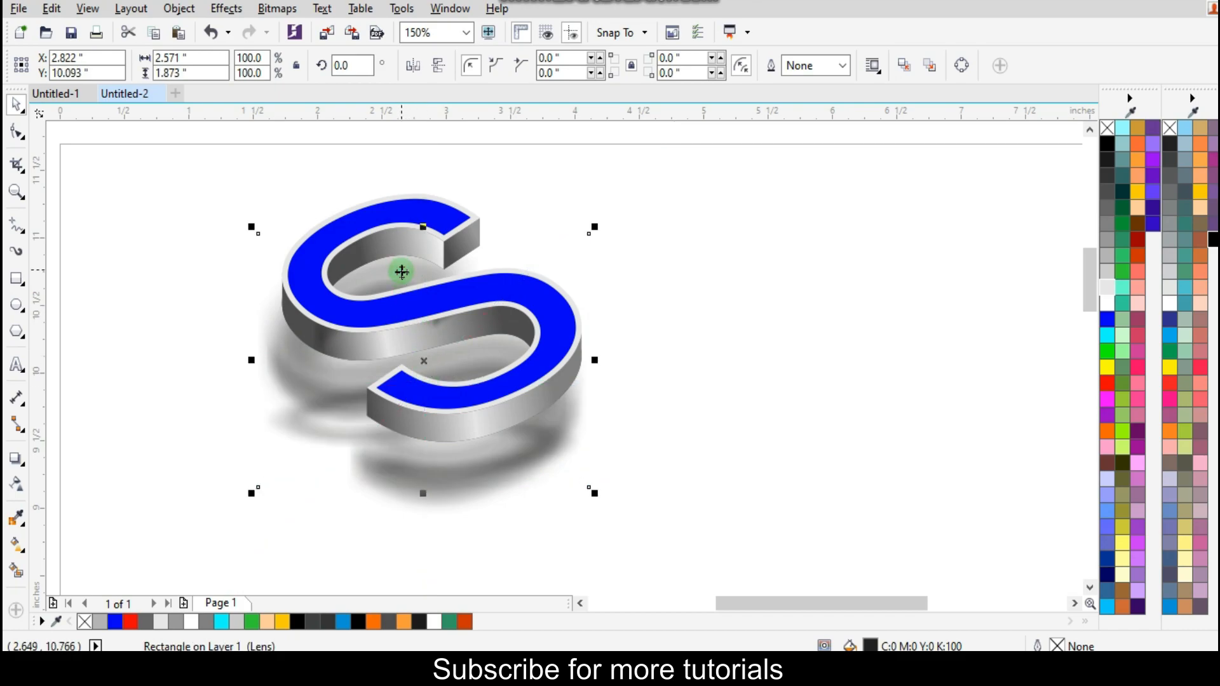
{"action": "key", "text": "Delete"}
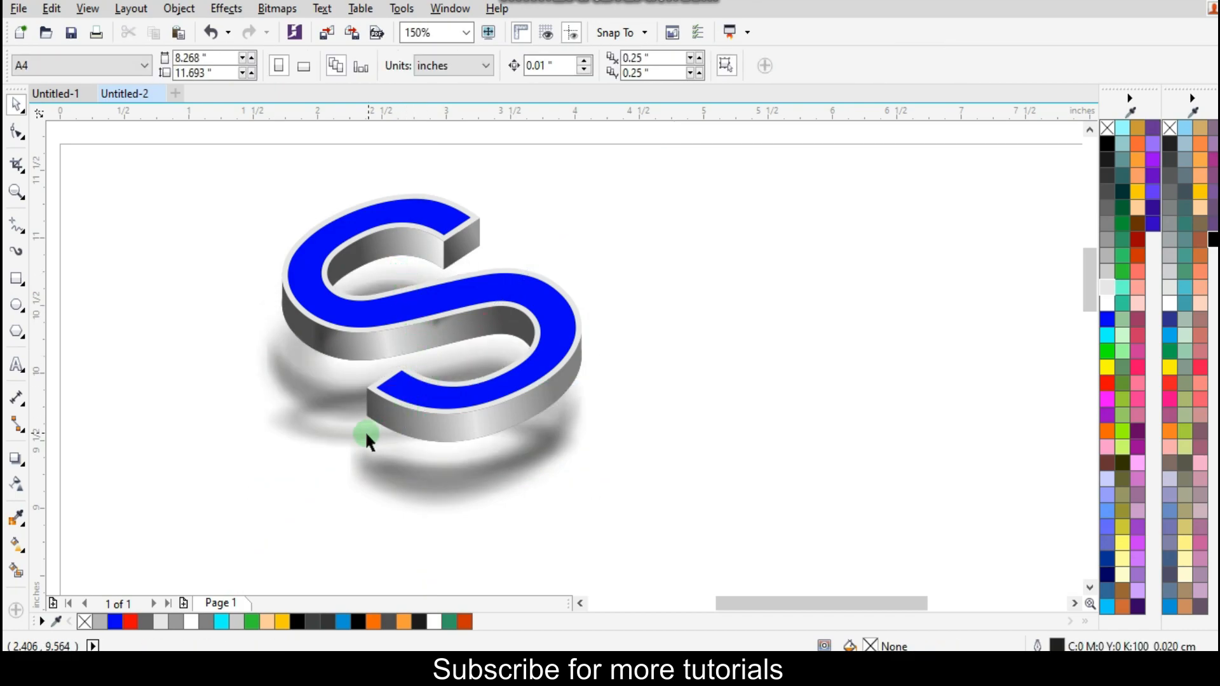
{"action": "key", "text": "ctrl+z"}
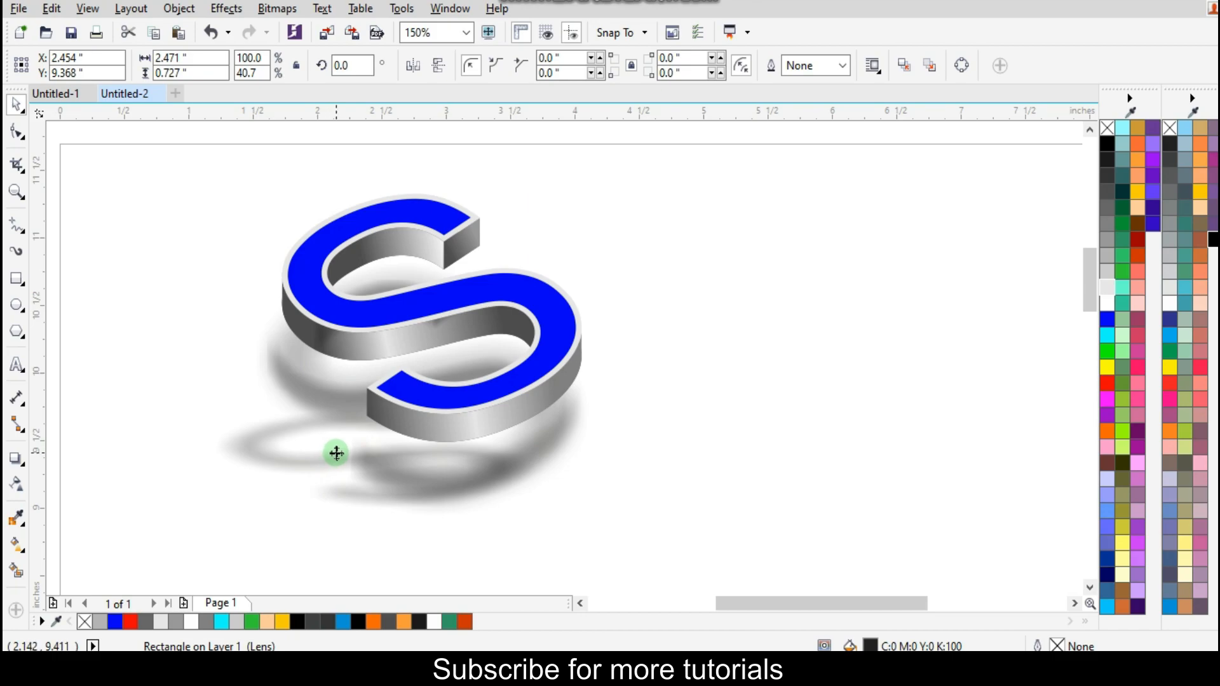
{"action": "key", "text": "Delete"}
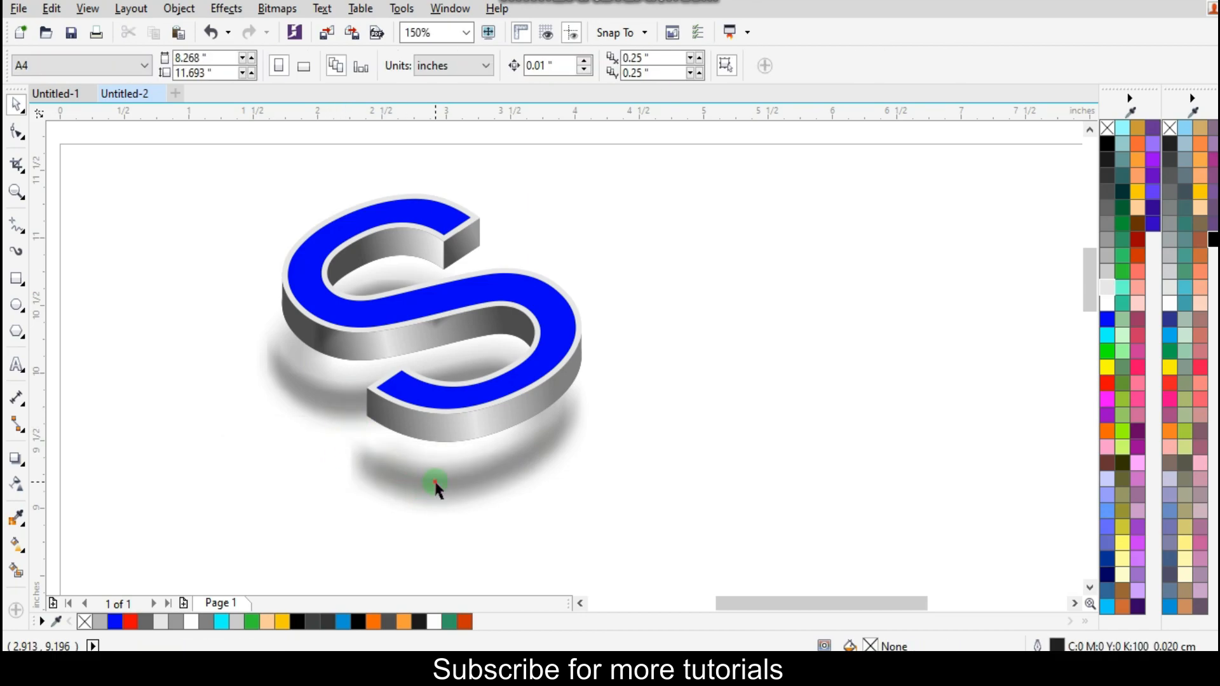
Undo the last two changes and group the soft shadows under the S's middle and lower curves.
{"action": "key", "text": "ctrl+z"}
{"action": "key", "text": "ctrl+z"}
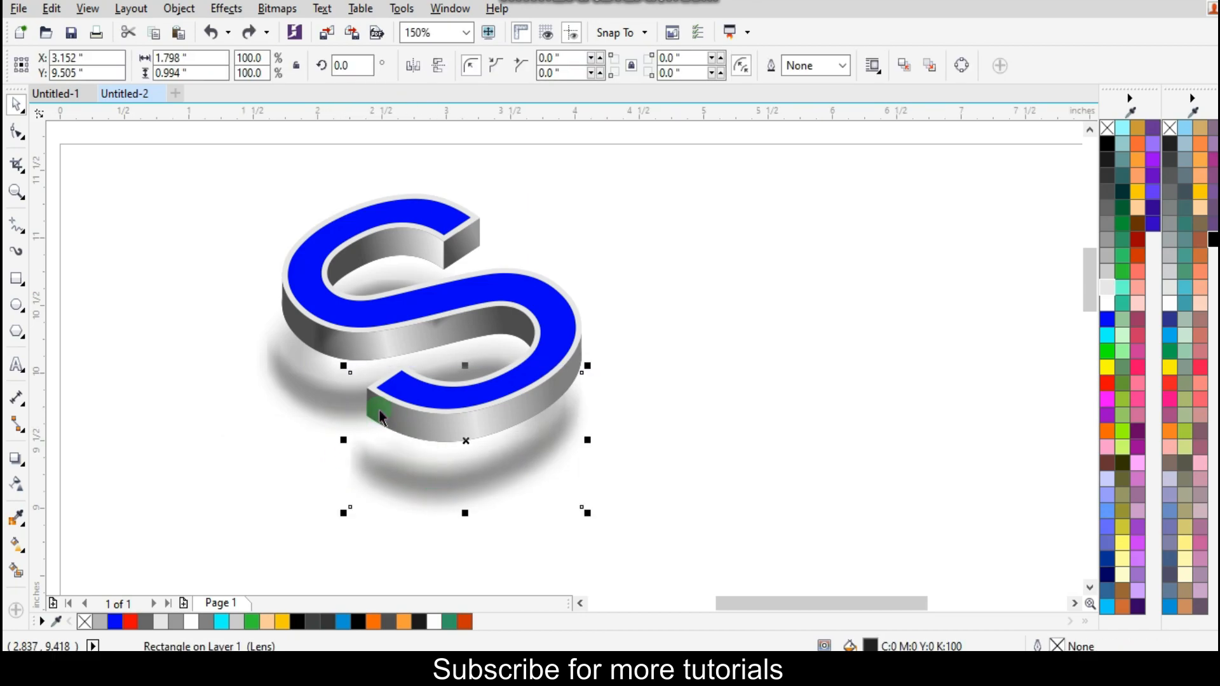
{"action": "left_click", "coordinate": [326, 399], "text": "shift"}
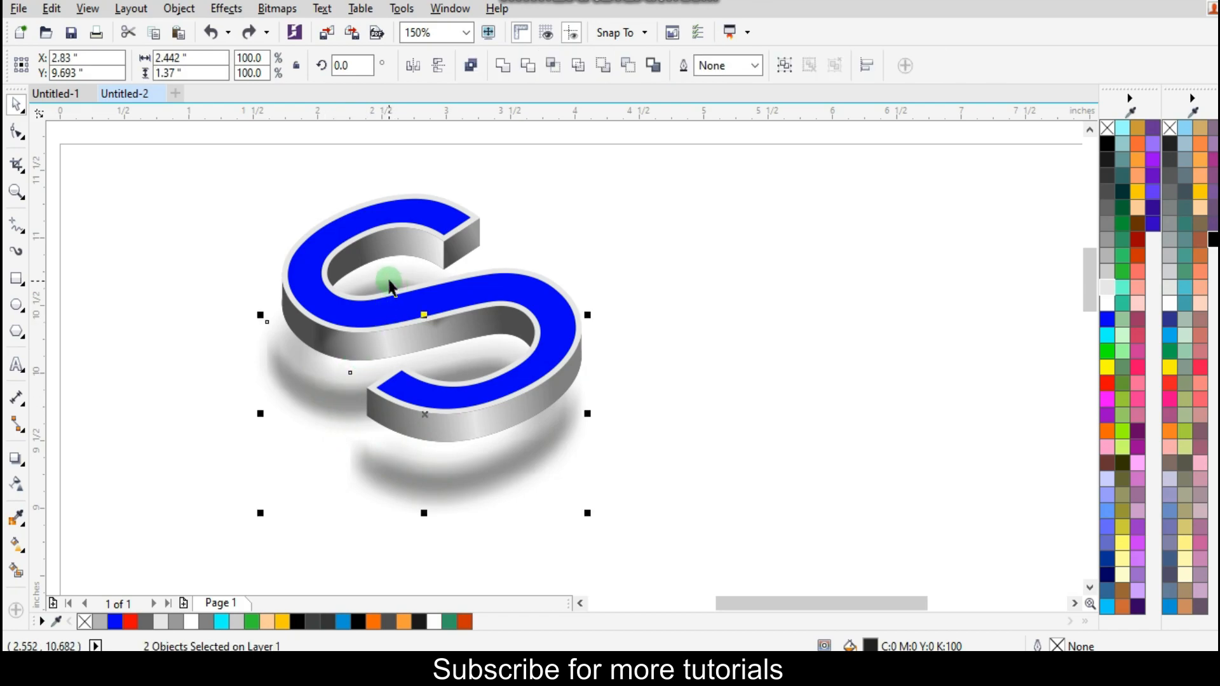
{"action": "key", "text": "ctrl+g"}
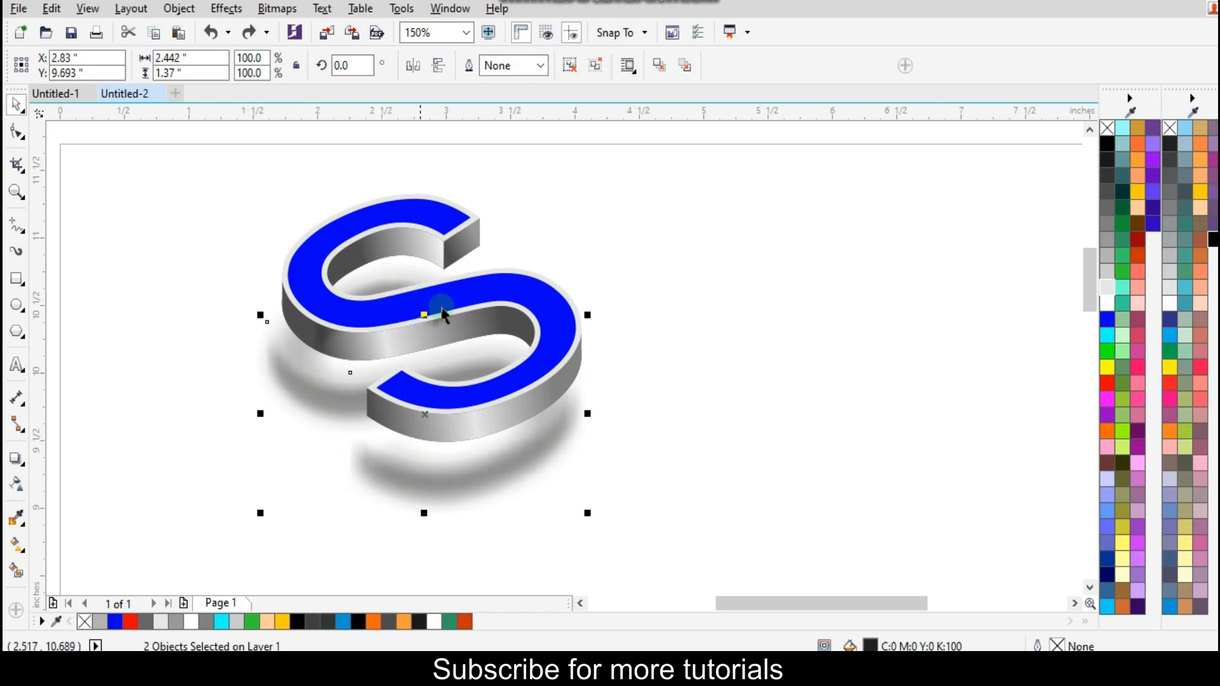
{"action": "left_click", "coordinate": [718, 277]}
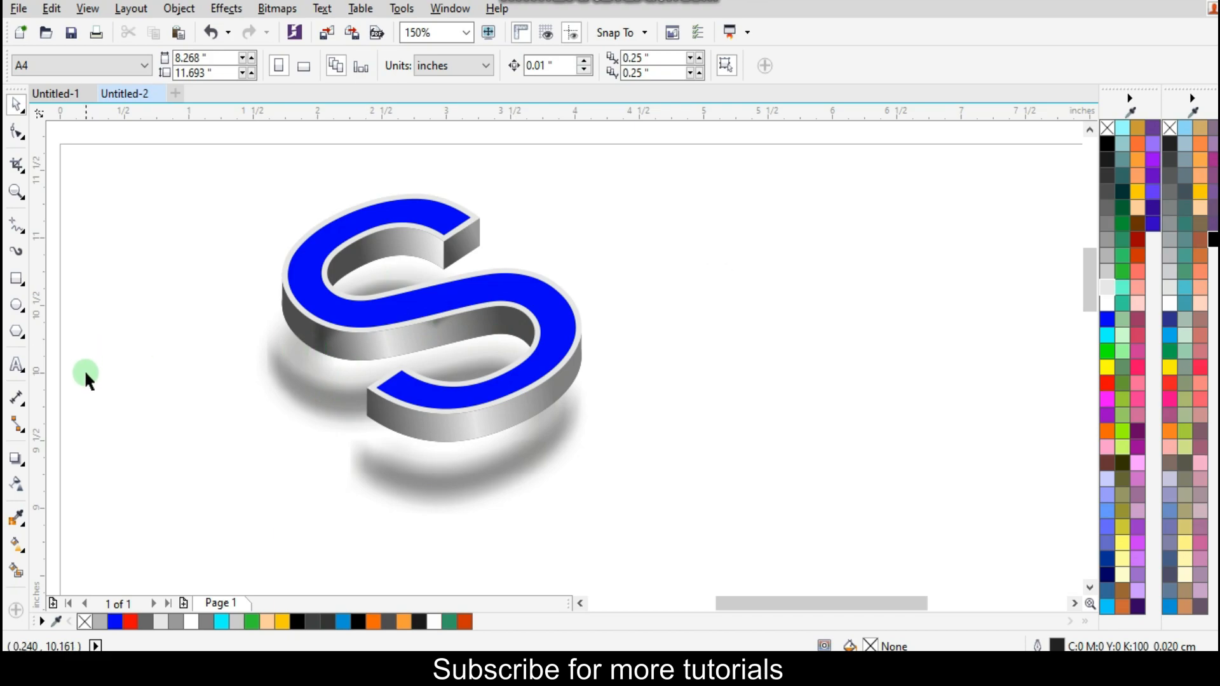
Move the grouped shadows up closer to the S and shift the shadow inside its upper curve upward.
{"action": "left_click", "coordinate": [424, 478]}
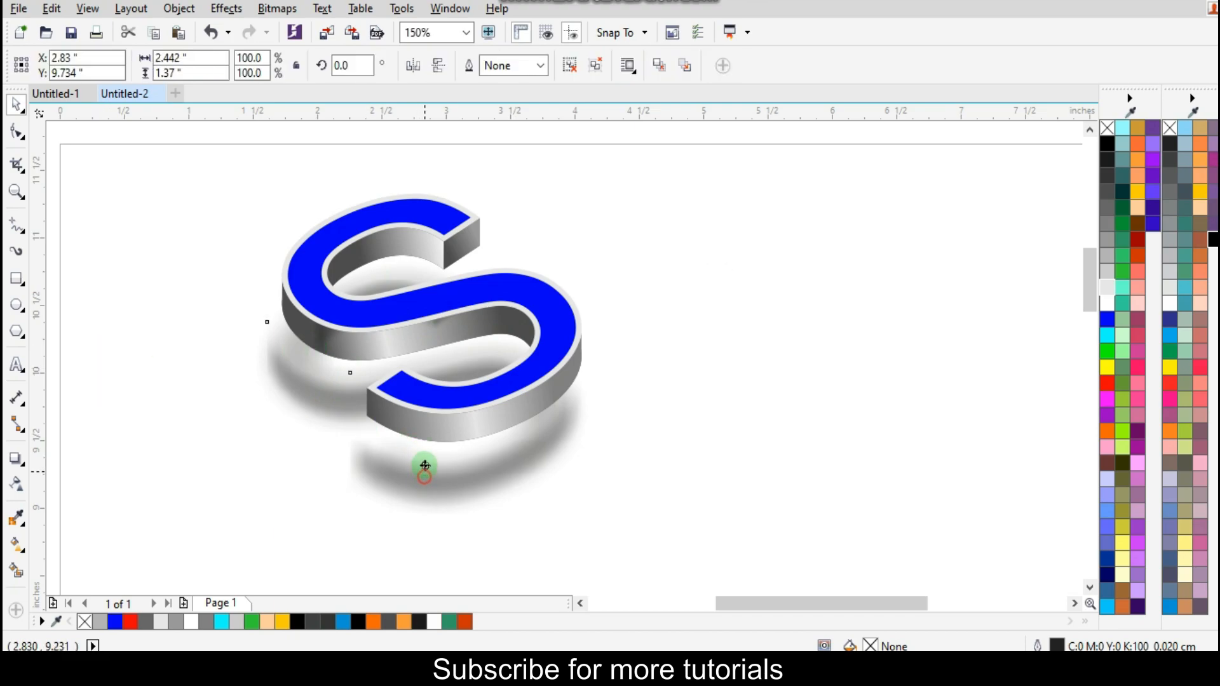
{"action": "left_click", "coordinate": [386, 289], "text": "ctrl"}
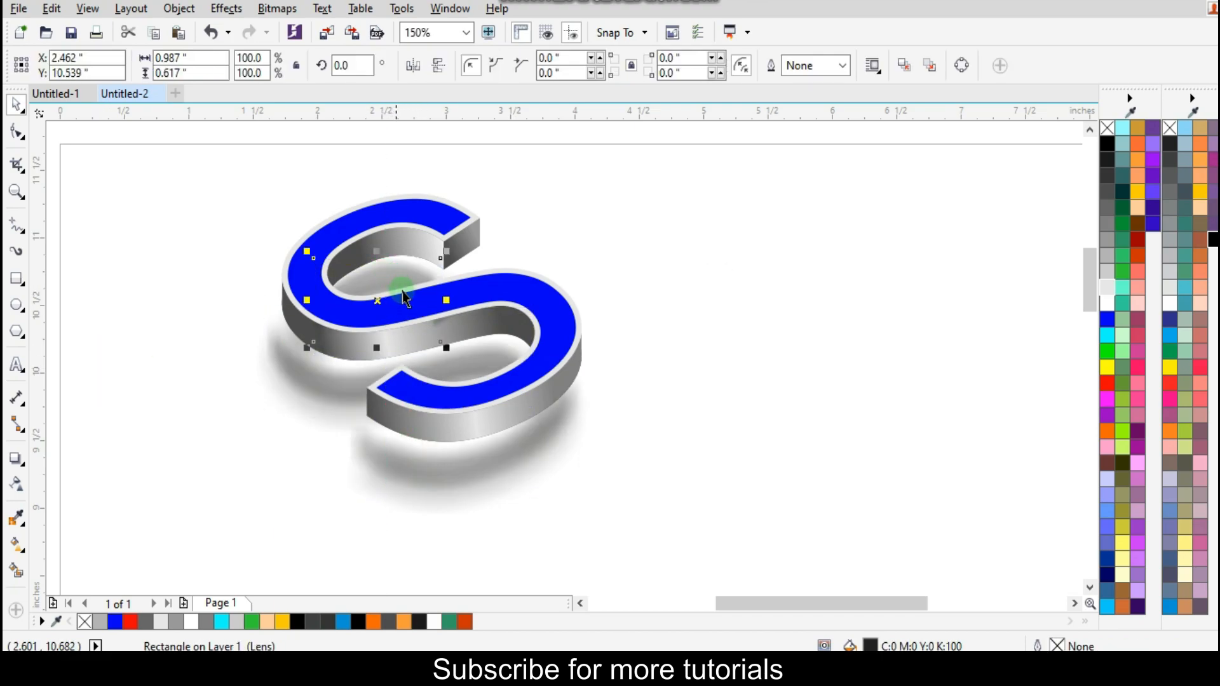
{"action": "left_click", "coordinate": [619, 353]}
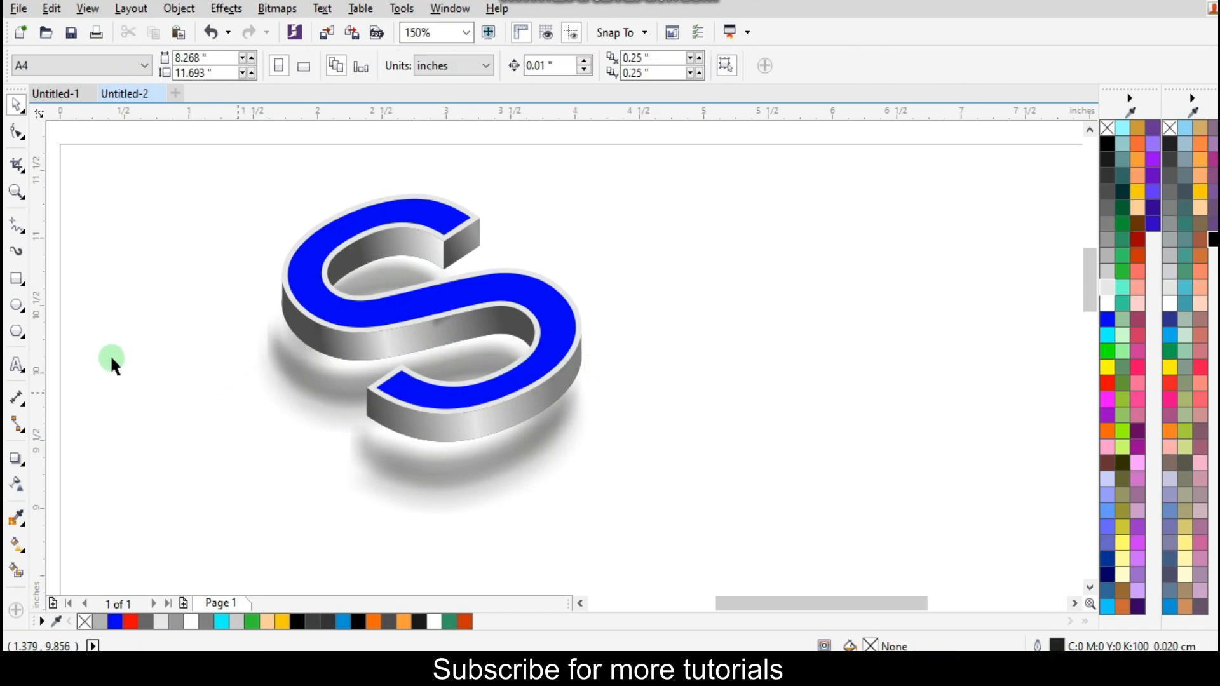
Draw a red-filled rectangle of about 2.931 by 2.042 inches beside the S.
{"action": "left_click_drag", "start_coordinate": [635, 243], "coordinate": [1012, 518]}
{"action": "left_click", "coordinate": [1107, 384]}
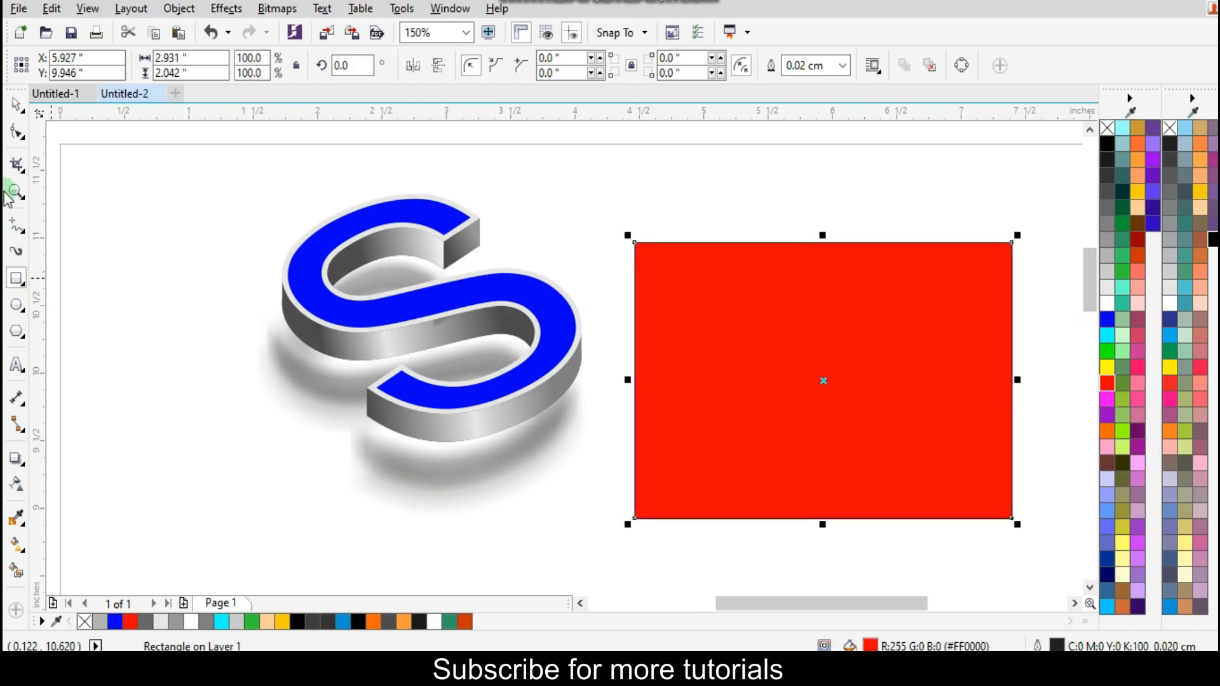
{"action": "left_click", "coordinate": [15, 103]}
Select all parts of the S with its shadows and scale them down proportionally to about 1.66 by 1.531 inches.
{"action": "left_click", "coordinate": [210, 486]}
{"action": "left_click_drag", "start_coordinate": [192, 558], "coordinate": [628, 182]}
{"action": "left_click", "coordinate": [607, 526]}
{"action": "left_click", "coordinate": [559, 403]}
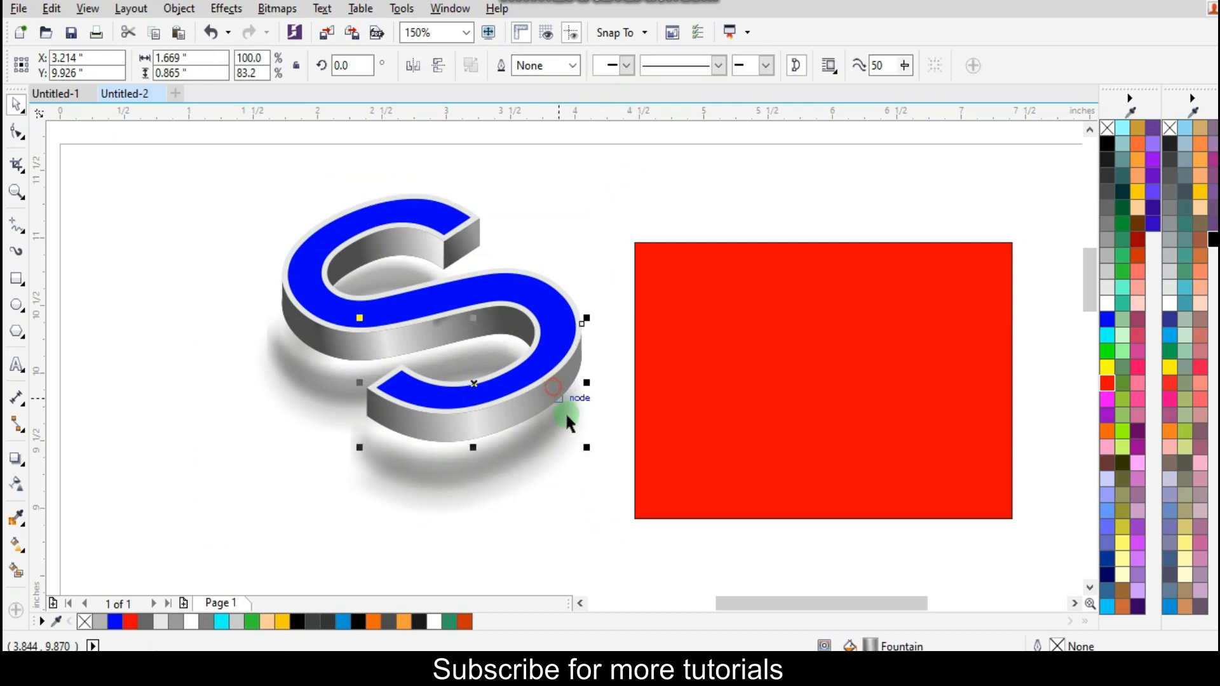
{"action": "left_click", "coordinate": [294, 537]}
{"action": "left_click_drag", "start_coordinate": [182, 533], "coordinate": [619, 169]}
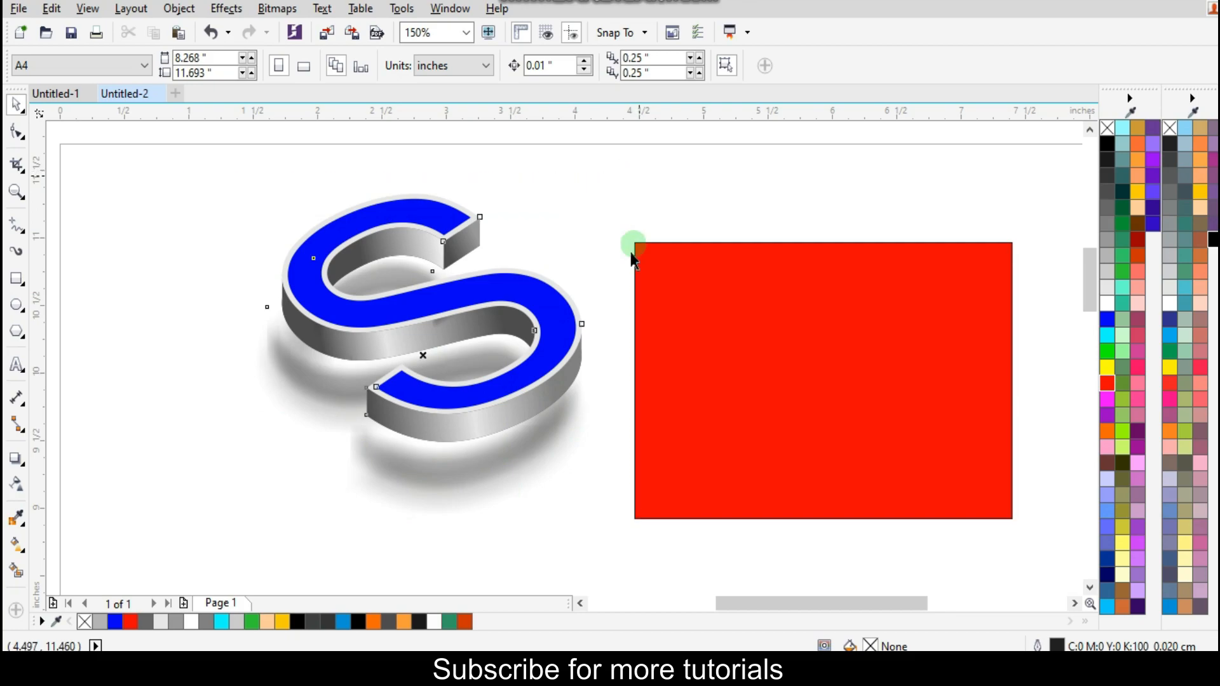
{"action": "left_click_drag", "start_coordinate": [595, 522], "coordinate": [534, 461]}
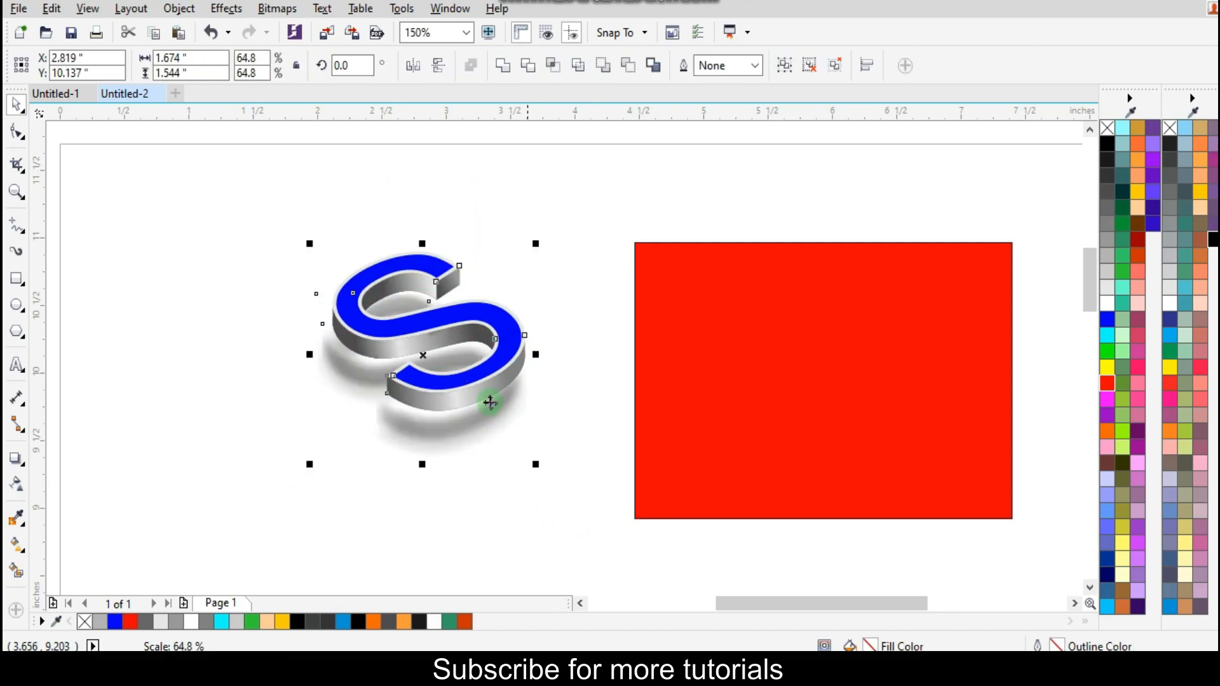
Move the S with its shadows onto the red rectangle and bring it in front of the rectangle.
{"action": "left_click_drag", "start_coordinate": [495, 343], "coordinate": [878, 364]}
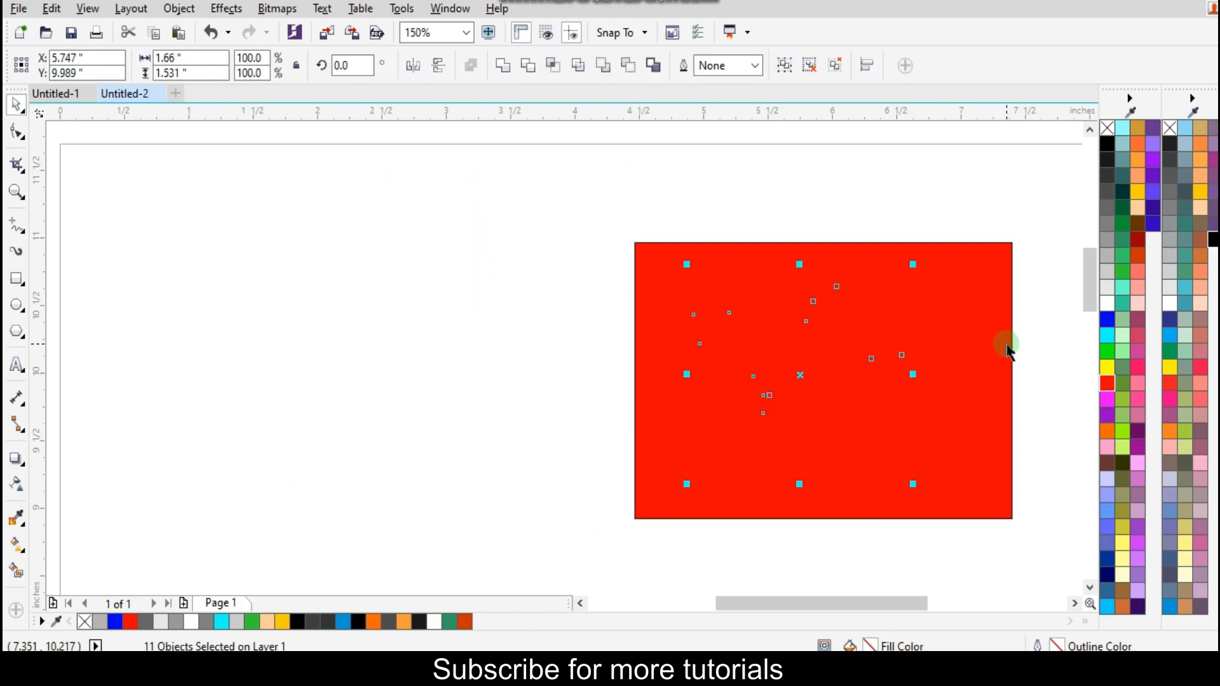
{"action": "scroll", "coordinate": [1003, 344], "scroll_direction": "up", "scroll_amount": 2}
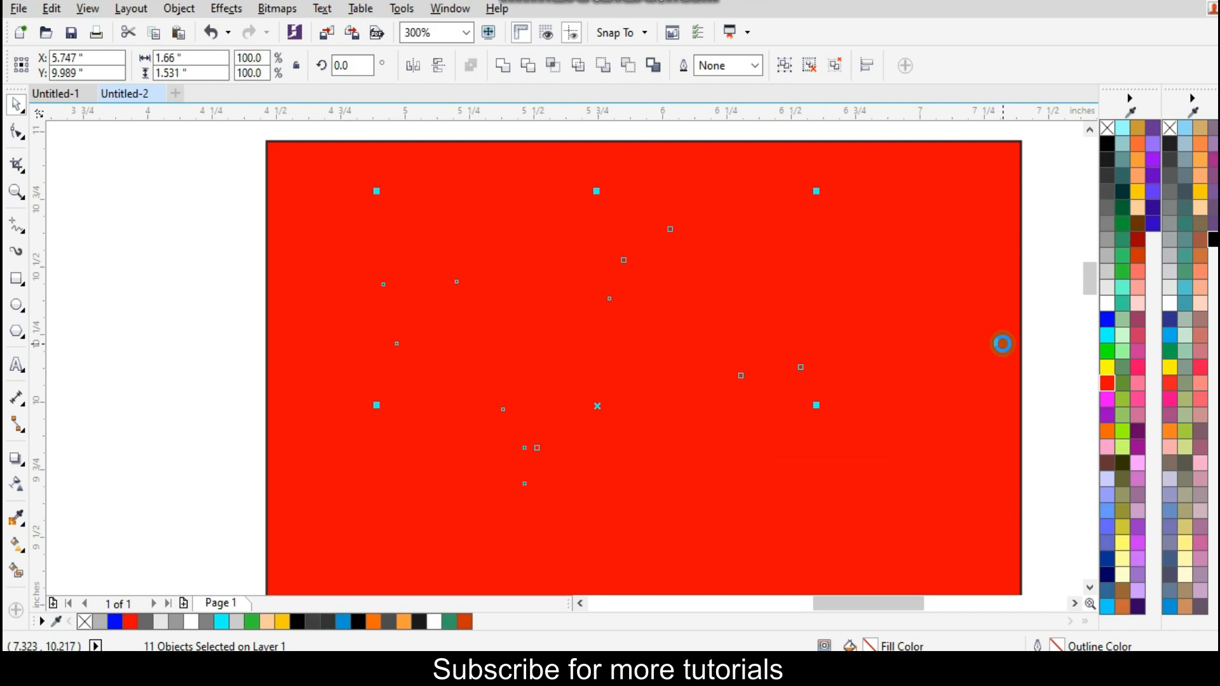
{"action": "key", "text": "shift+Page_Up"}
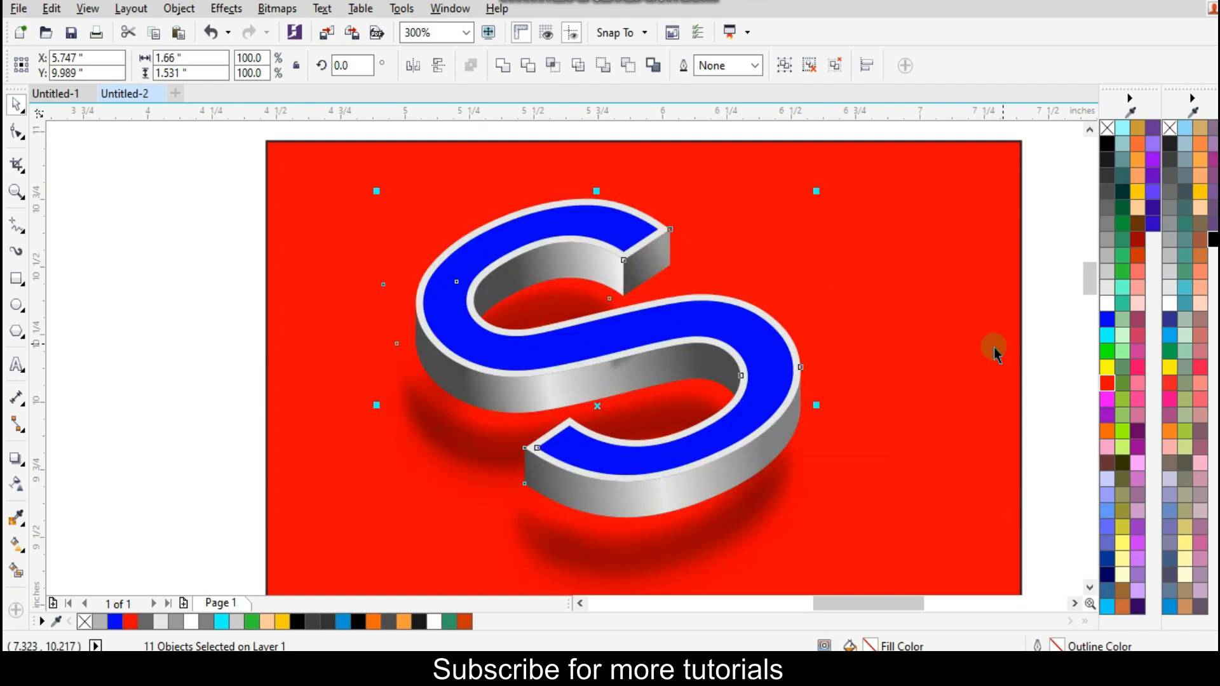
{"action": "left_click", "coordinate": [259, 368]}
{"action": "scroll", "coordinate": [500, 307], "scroll_direction": "down", "scroll_amount": 2}
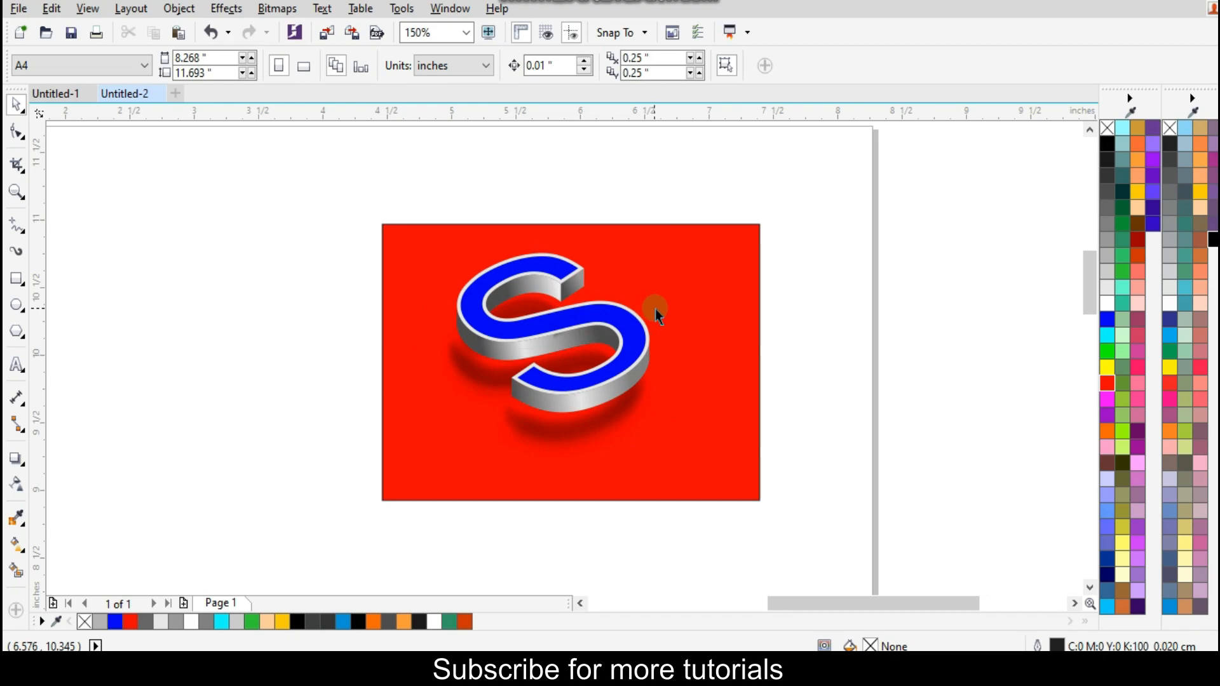
Fine-tune the position of the shadow inside the S's upper curve with small moves.
{"action": "key", "text": "z"}
{"action": "left_click_drag", "start_coordinate": [814, 195], "coordinate": [382, 508]}
{"action": "scroll", "coordinate": [414, 314], "scroll_direction": "up", "scroll_amount": 2}
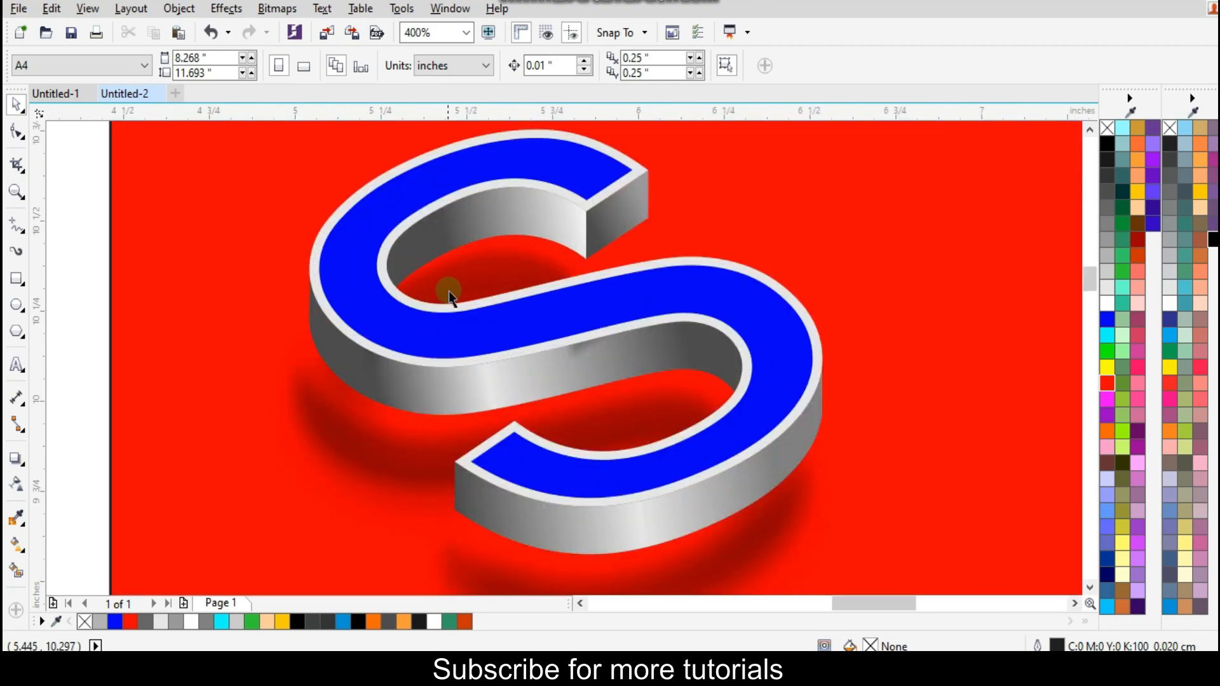
{"action": "left_click", "coordinate": [448, 282]}
{"action": "left_click", "coordinate": [443, 258]}
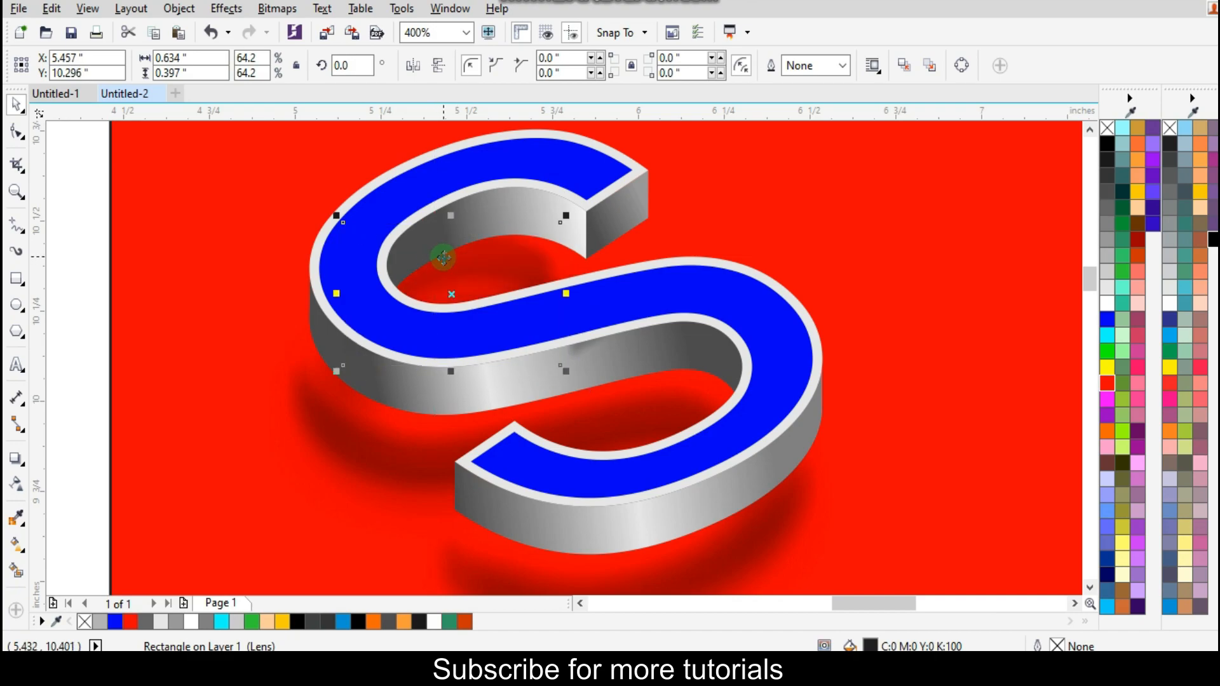
{"action": "left_click_drag", "start_coordinate": [445, 258], "coordinate": [439, 261]}
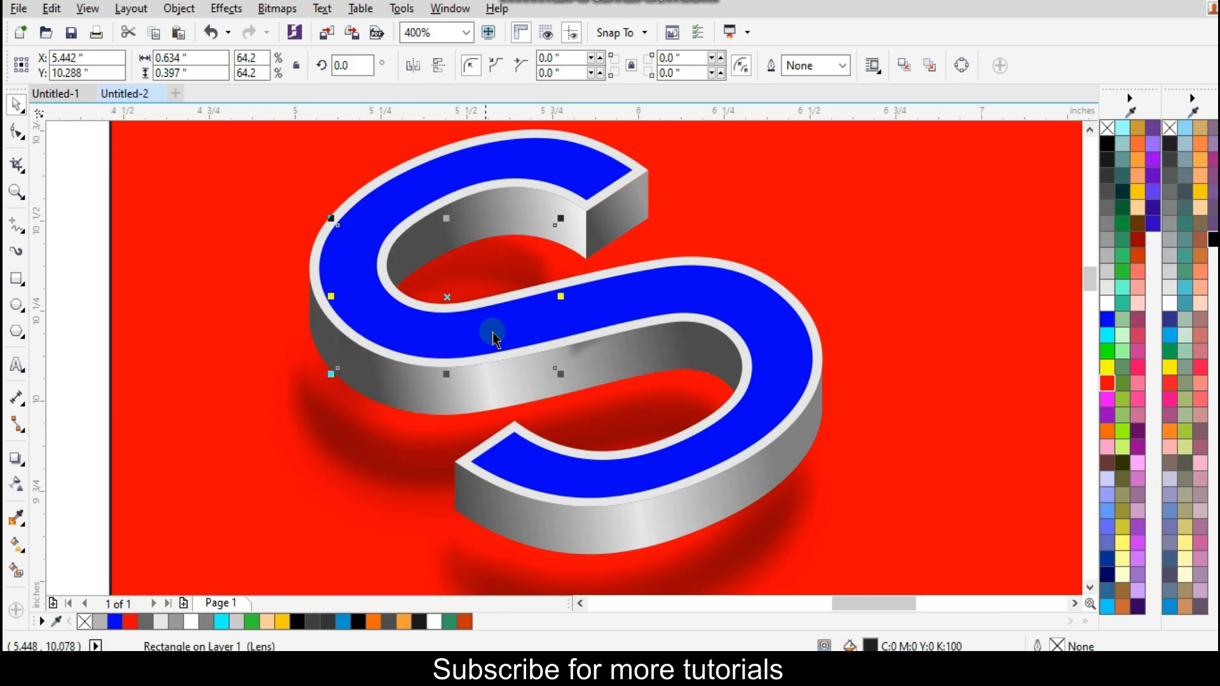
{"action": "scroll", "coordinate": [553, 273], "scroll_direction": "down", "scroll_amount": 1}
{"action": "left_click_drag", "start_coordinate": [561, 244], "coordinate": [574, 235]}
{"action": "left_click", "coordinate": [897, 250]}
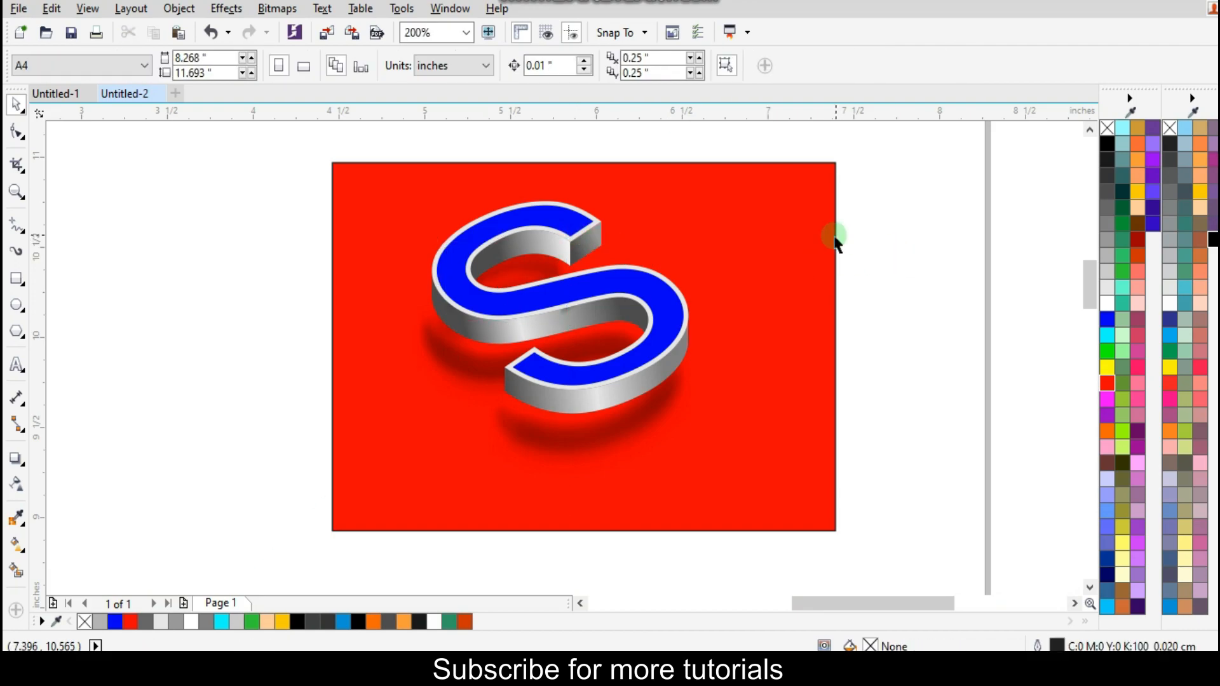
{"action": "key", "text": "z"}
{"action": "left_click_drag", "start_coordinate": [874, 155], "coordinate": [353, 484]}
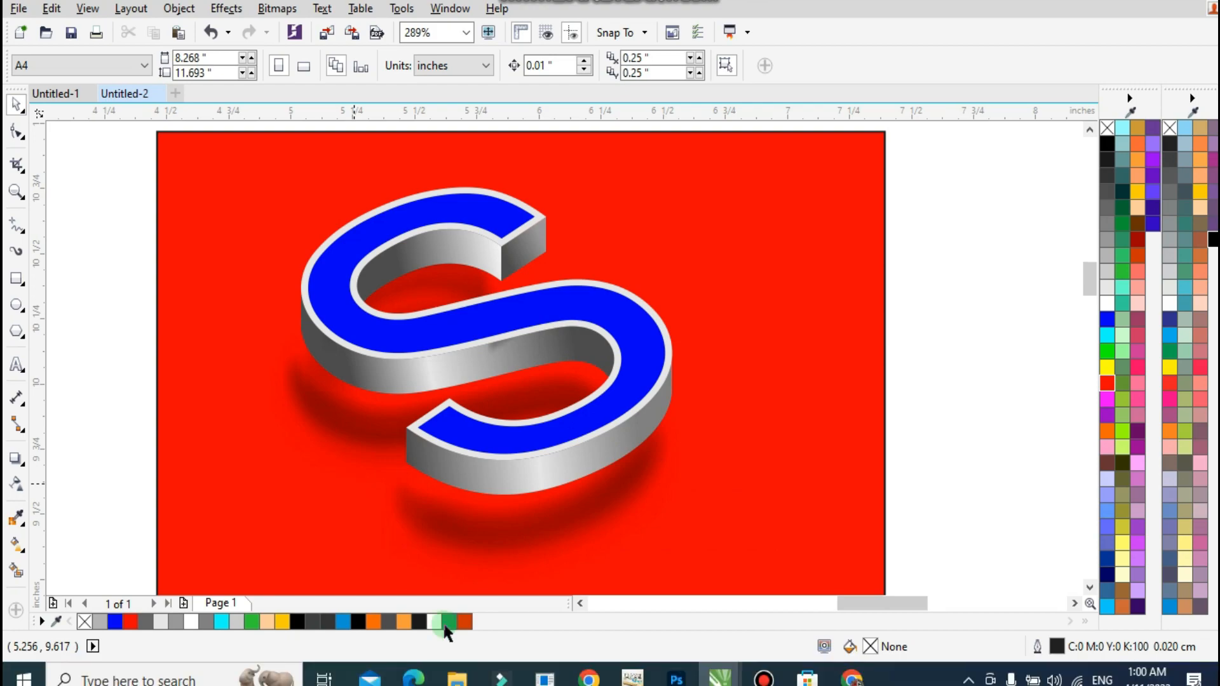